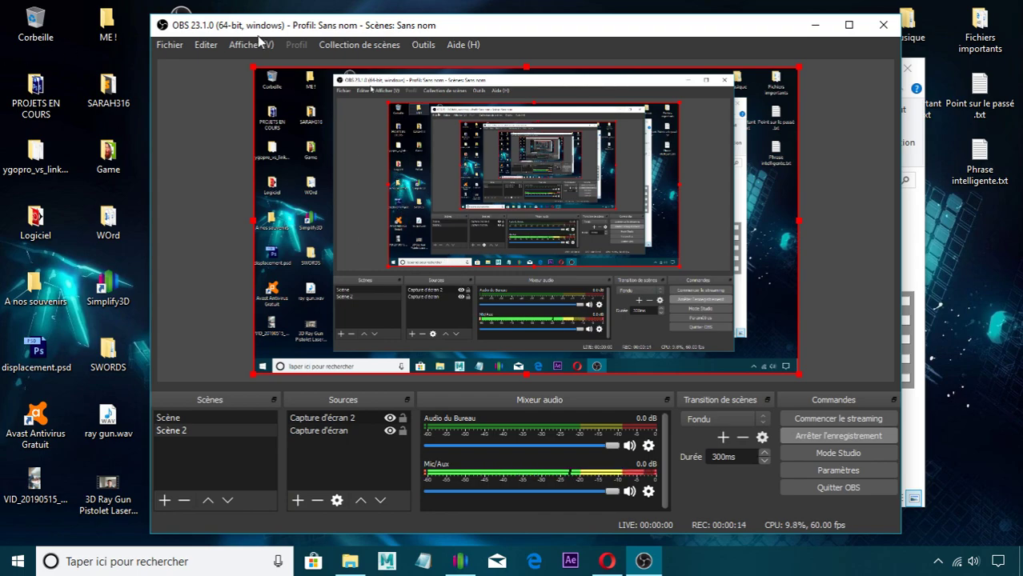
Switch to Simplify3D and look over the lame 1 model on the print bed from several angles
drag(496, 28, 435, 36)
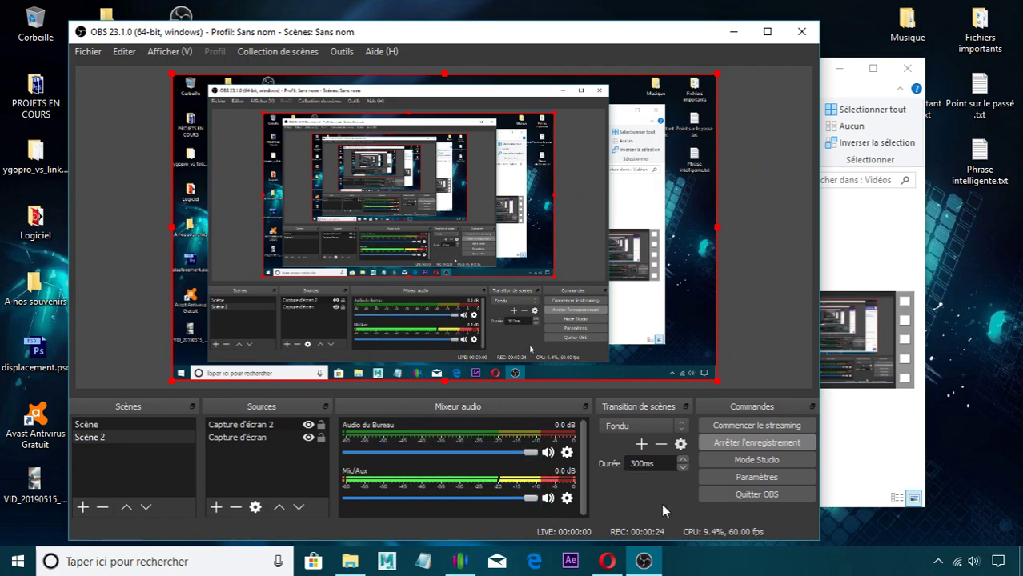
click(460, 561)
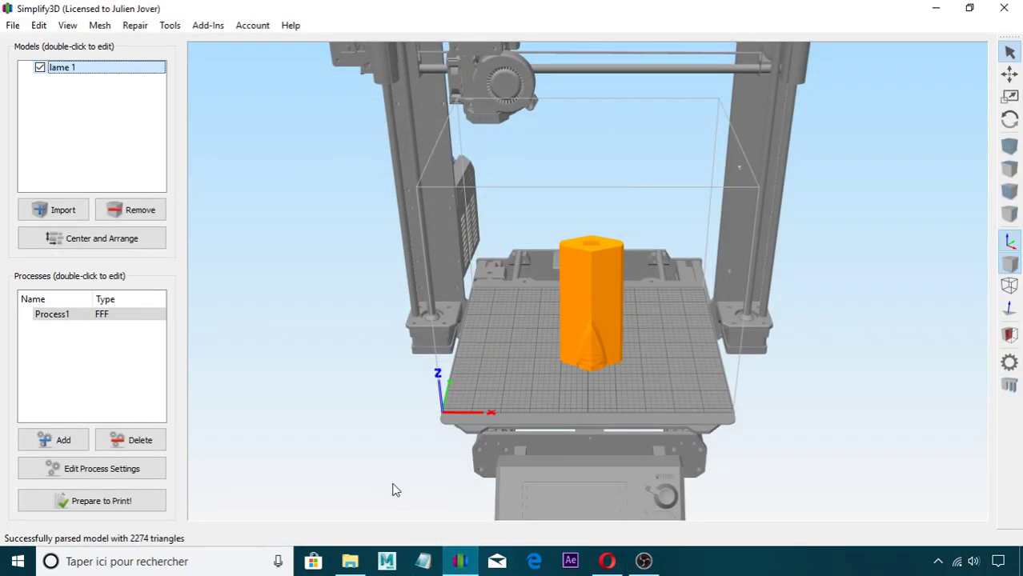
mouse_move(595, 395)
mouse_down()
mouse_move(755, 372)
mouse_move(661, 349)
mouse_move(687, 302)
mouse_move(708, 305)
mouse_move(623, 394)
mouse_move(524, 446)
mouse_move(611, 387)
mouse_up()
scroll(705, 303, down, 3)
scroll(577, 358, up, 3)
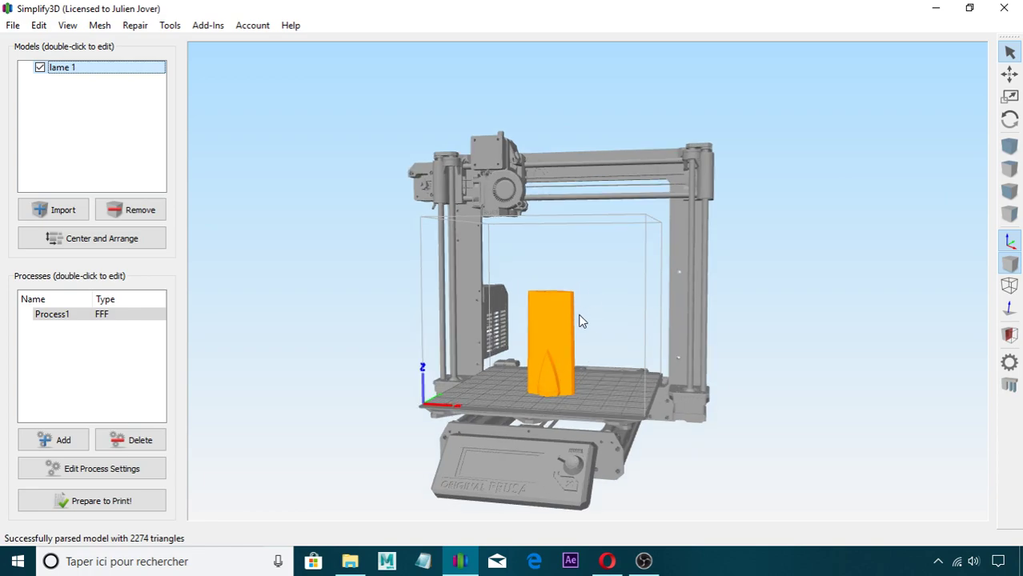
drag(774, 394, 576, 345)
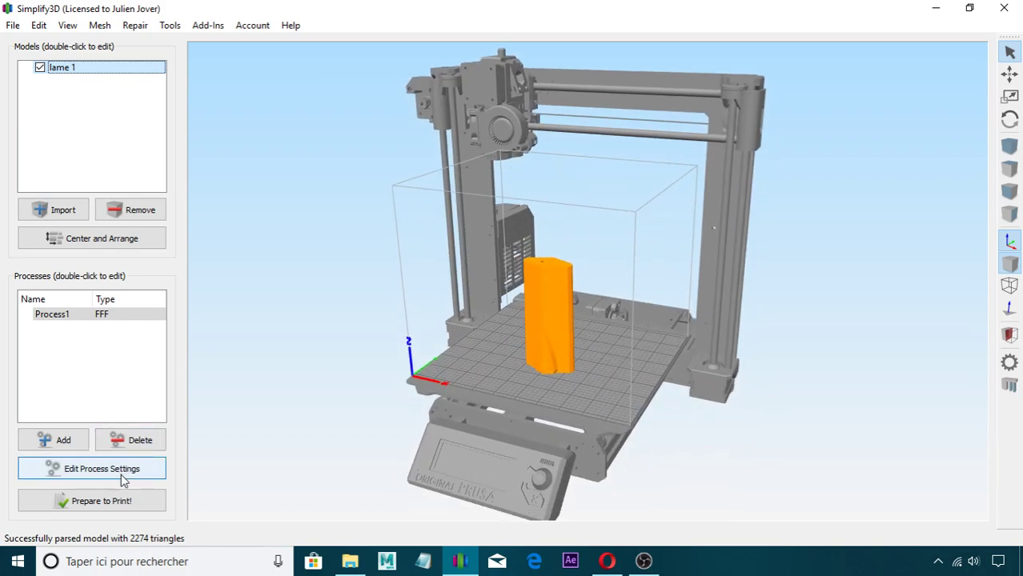
drag(432, 333, 514, 399)
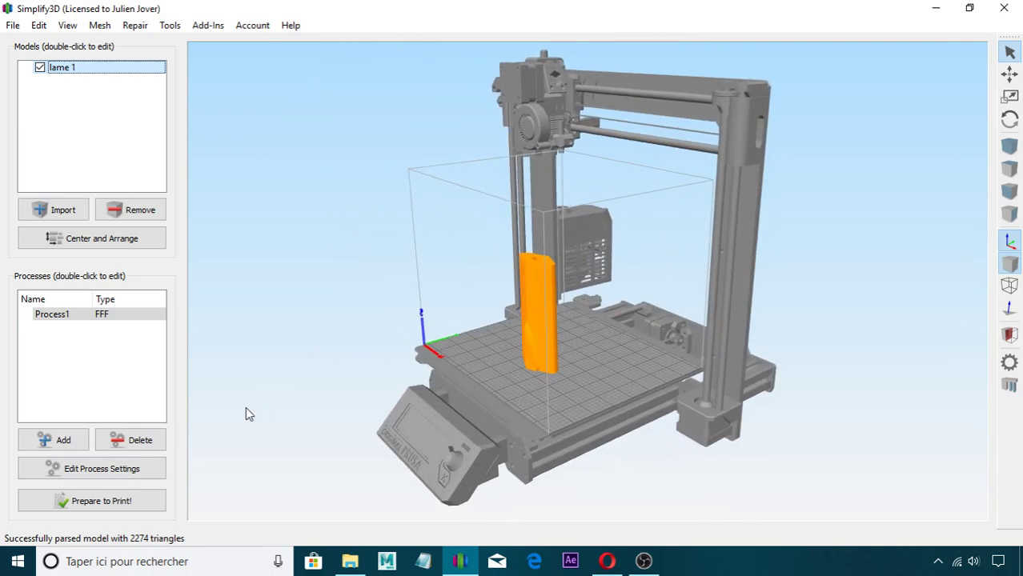
Open the settings of Process1 and review its extruder, layer, additions and infill settings
click(160, 469)
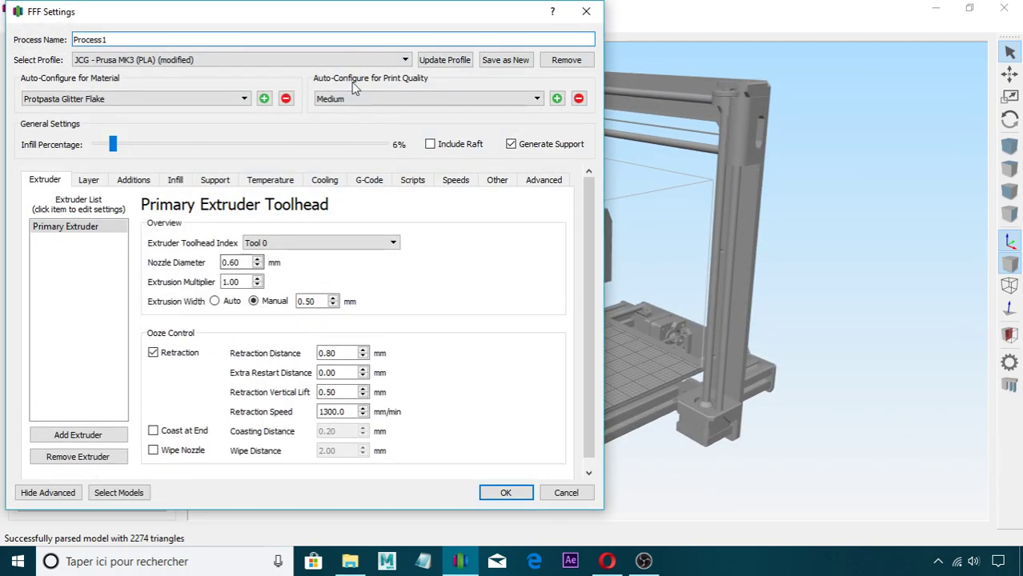
drag(392, 17, 499, 37)
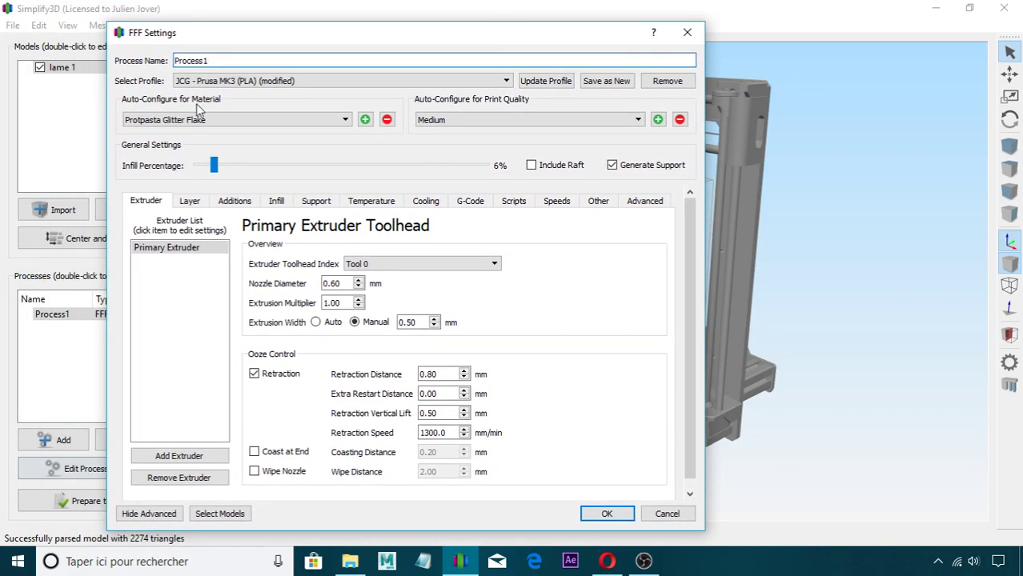
click(200, 201)
click(146, 202)
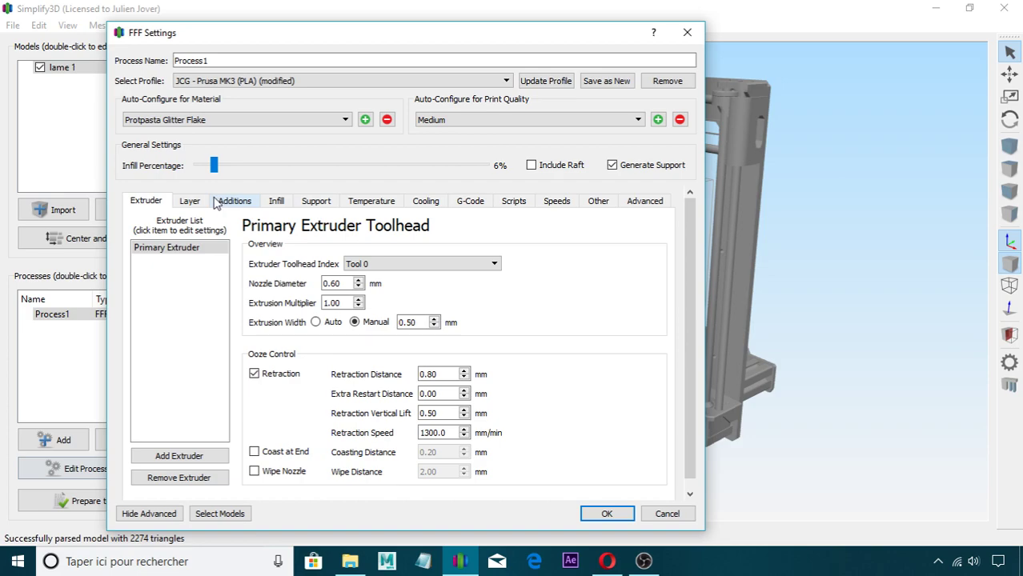
click(196, 201)
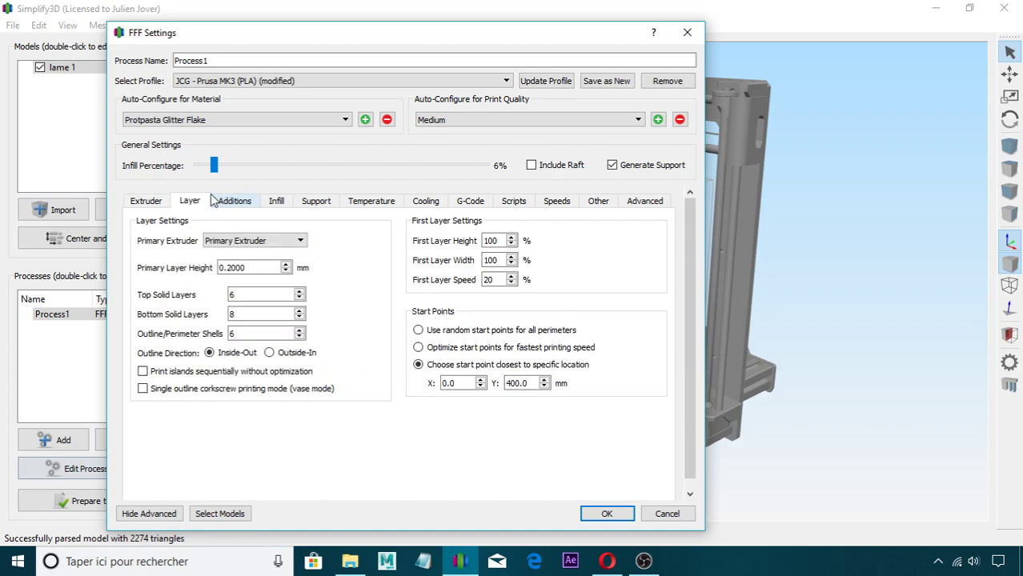
click(146, 201)
click(190, 201)
click(233, 202)
click(190, 201)
click(276, 202)
click(190, 201)
click(143, 204)
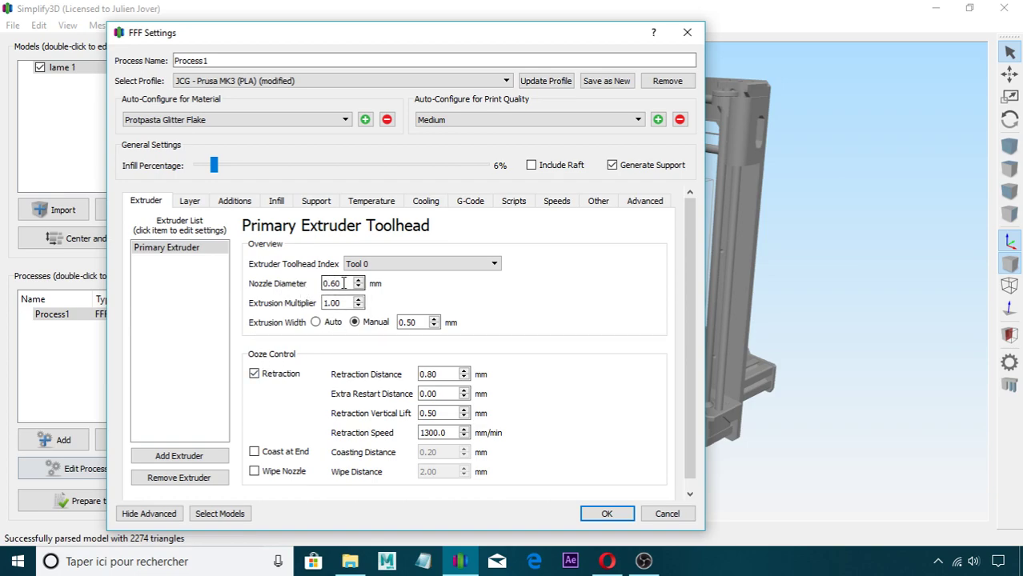
Examine the nozzle diameter of the primary extruder
drag(349, 283, 304, 284)
click(438, 285)
drag(348, 284, 189, 294)
click(573, 289)
Try extrusion multipliers of 0.99 and 1.01 and set the value back to 1.00
click(359, 307)
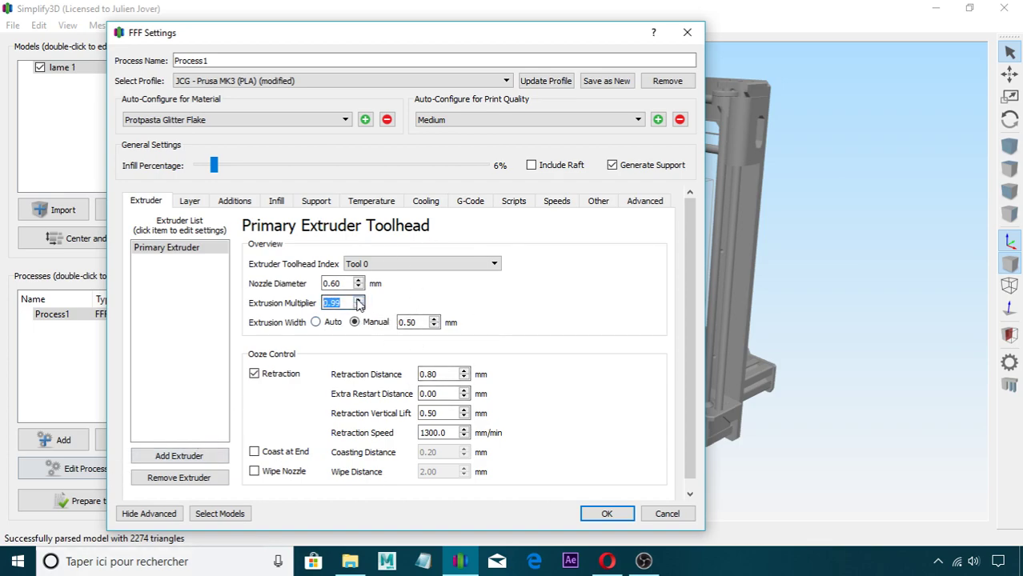
click(462, 283)
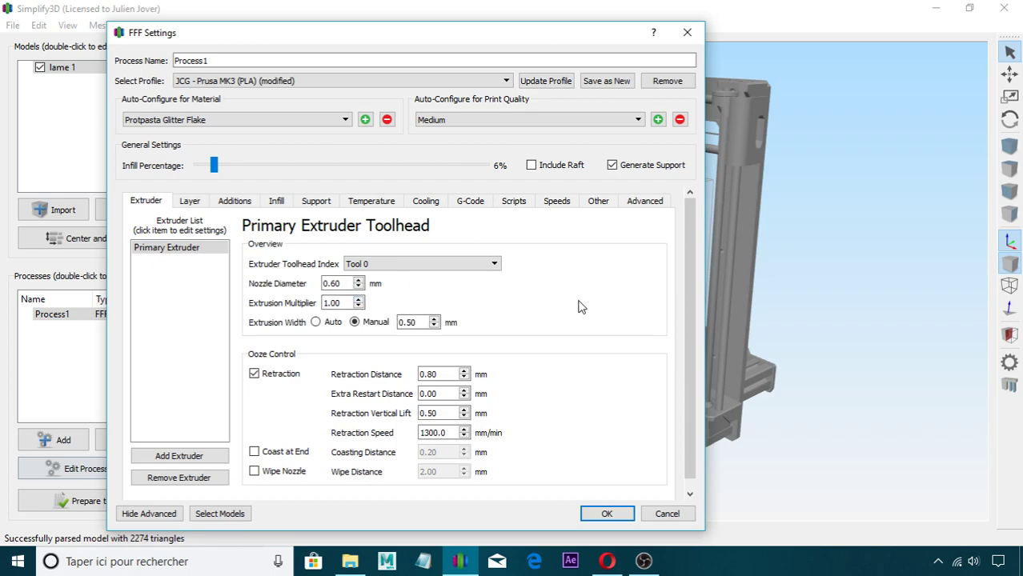
click(358, 307)
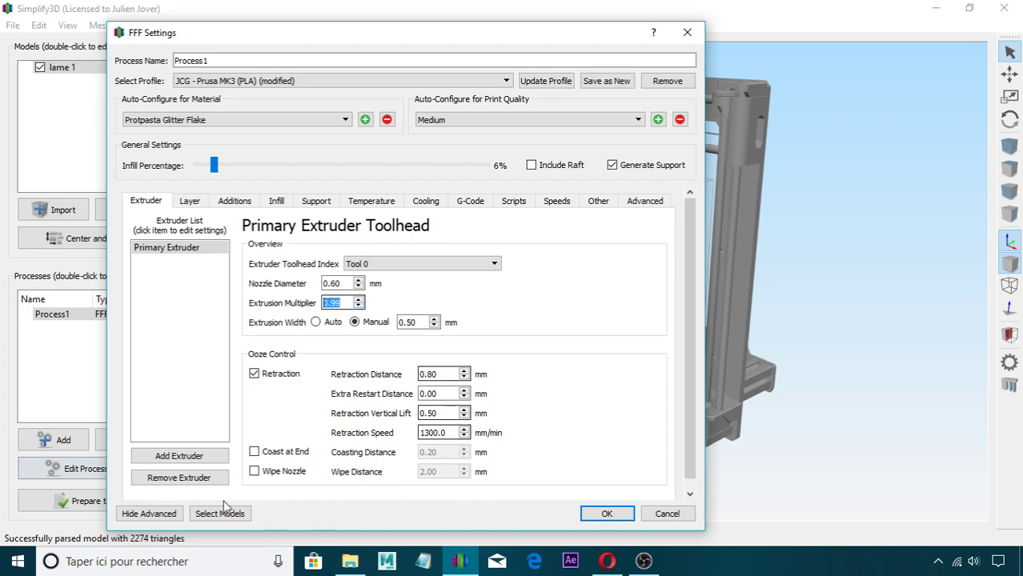
click(360, 300)
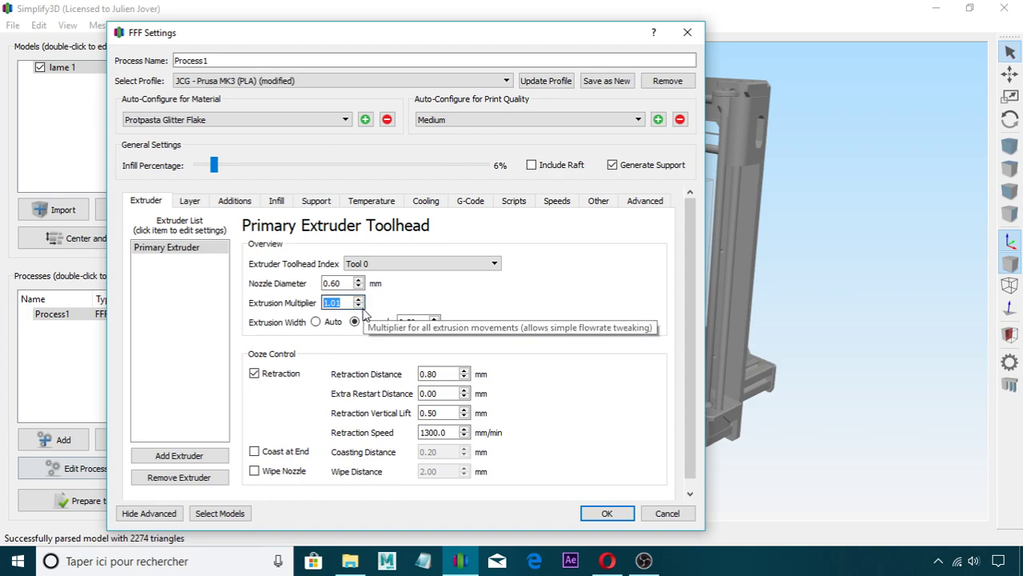
click(359, 306)
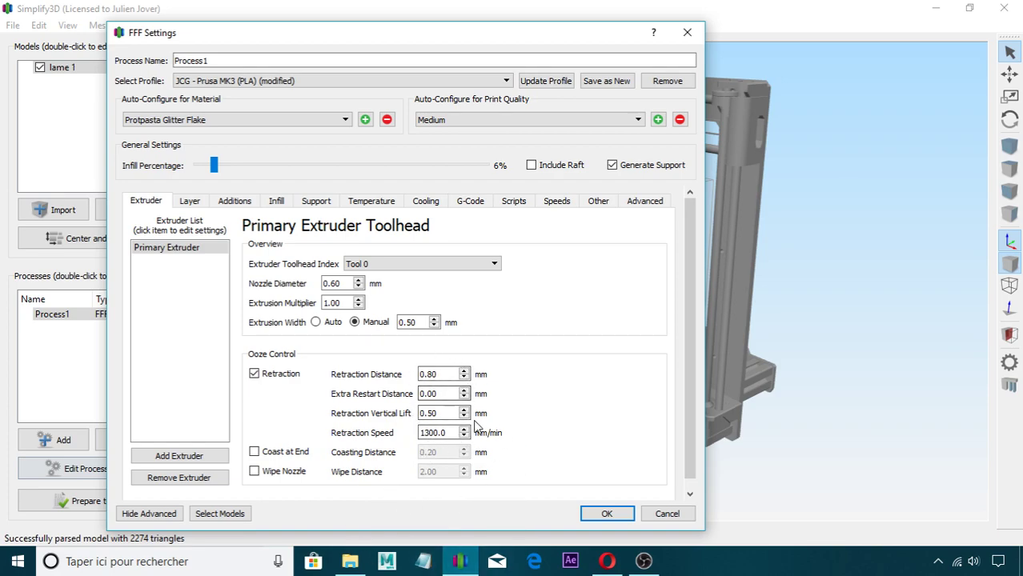
Switch to Opera, search Google for "stringling 3d print" and open the blue chair picture among the image results
click(606, 561)
click(336, 10)
text(s)
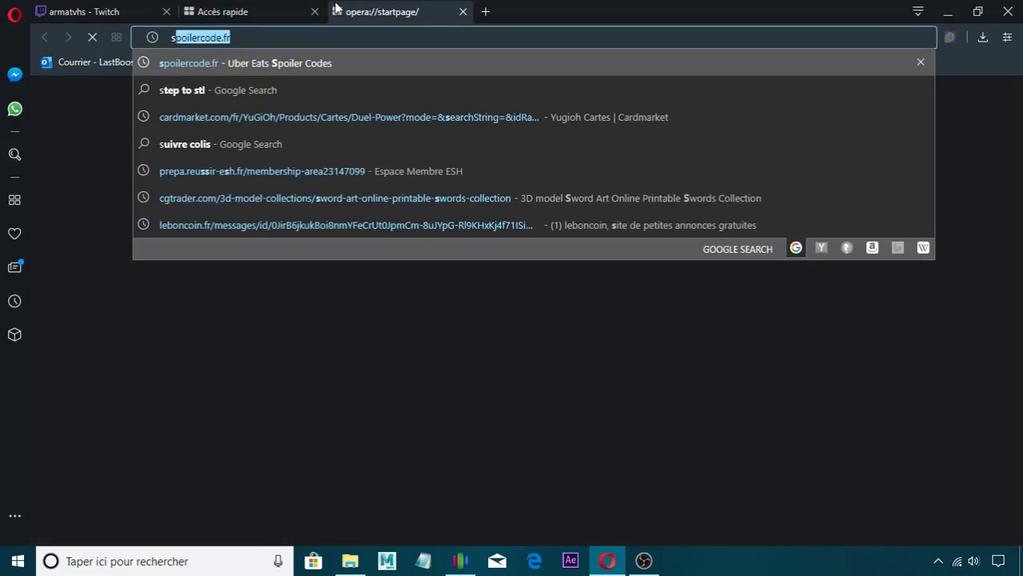
text(tringling 3d print)
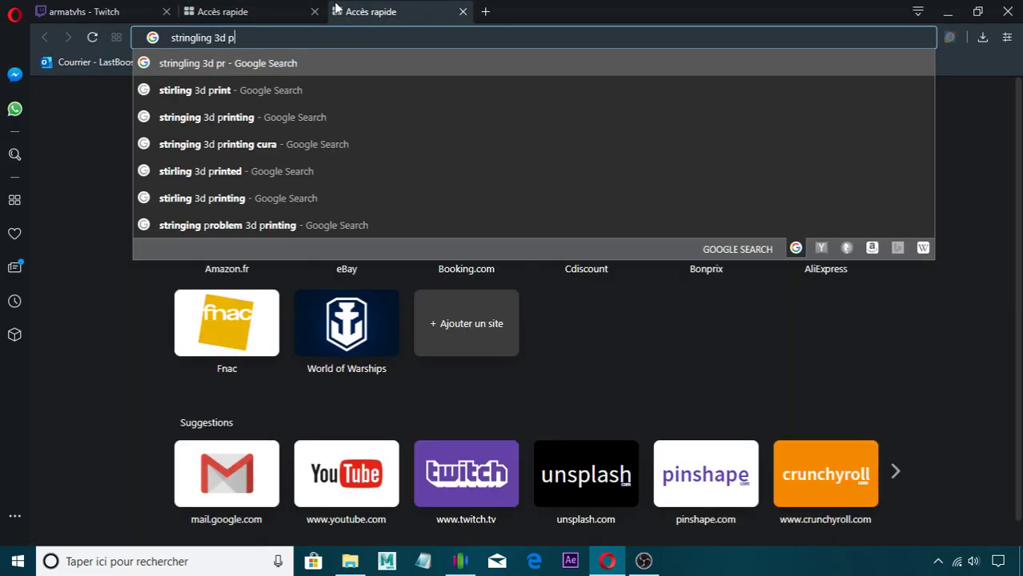
key(Return)
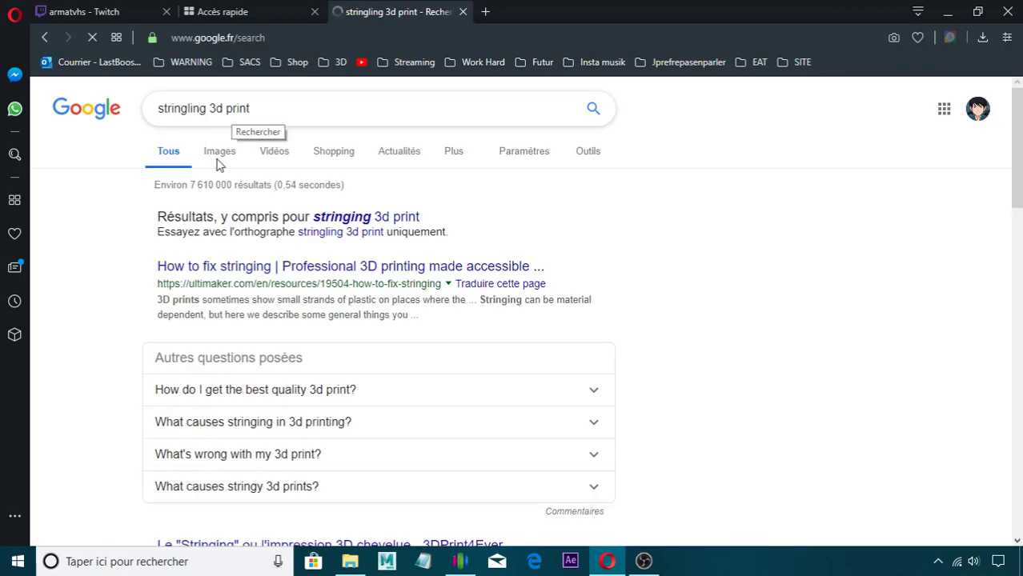
click(219, 156)
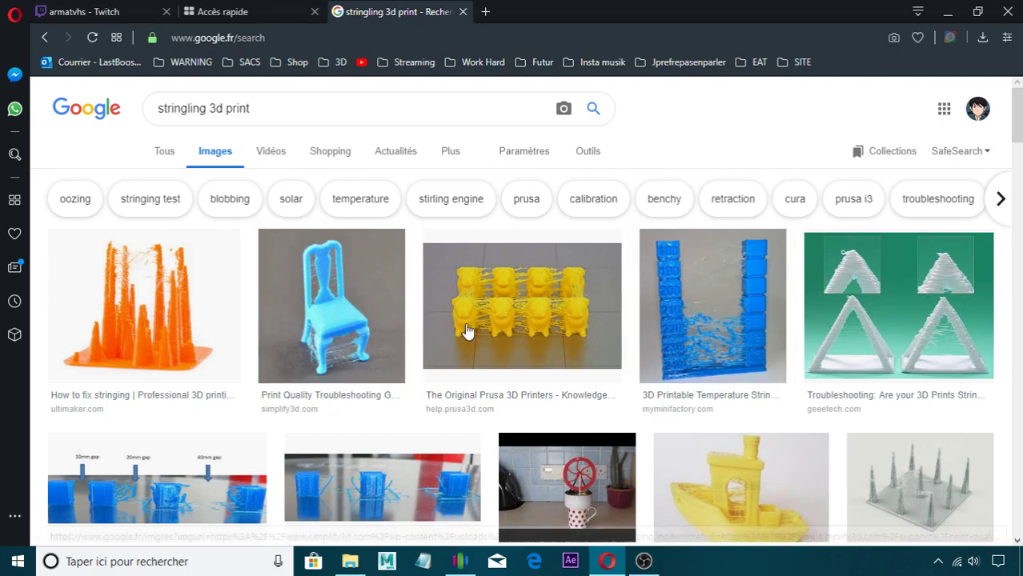
click(339, 306)
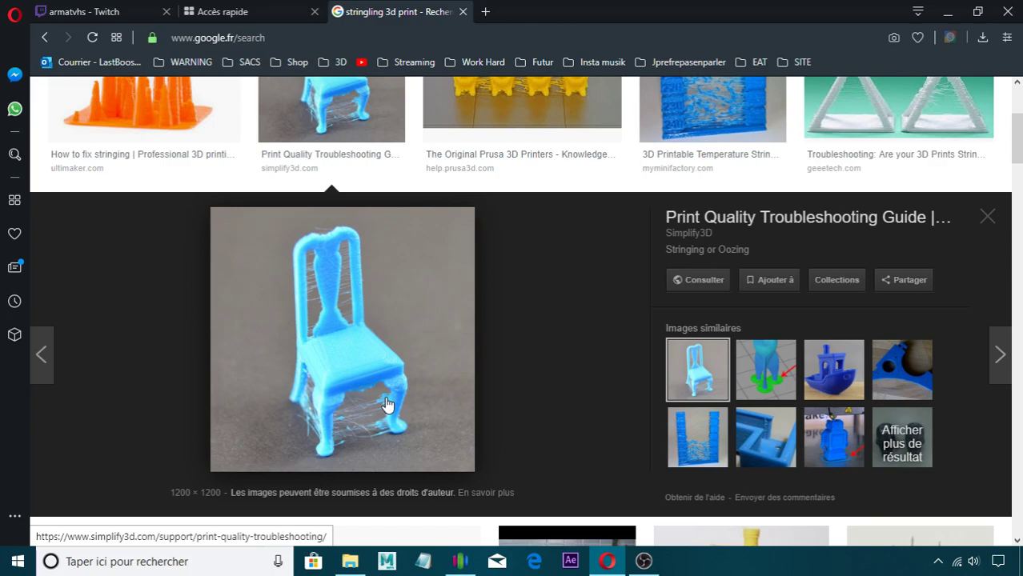
Return to Simplify3D and examine the retraction distance in the extruder's ooze control settings
click(460, 562)
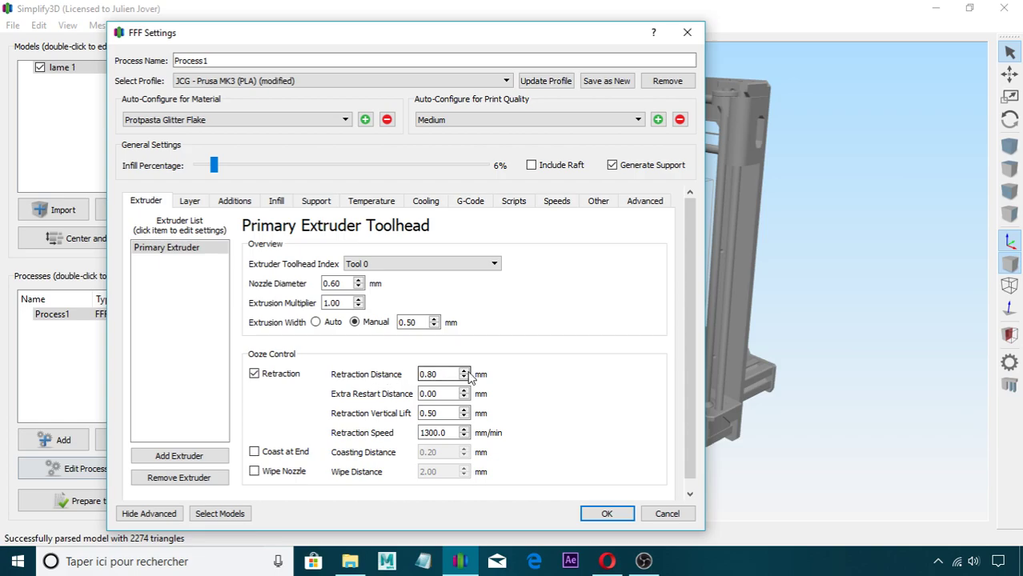
click(607, 561)
click(459, 561)
drag(450, 371, 344, 331)
click(538, 365)
click(189, 201)
click(146, 201)
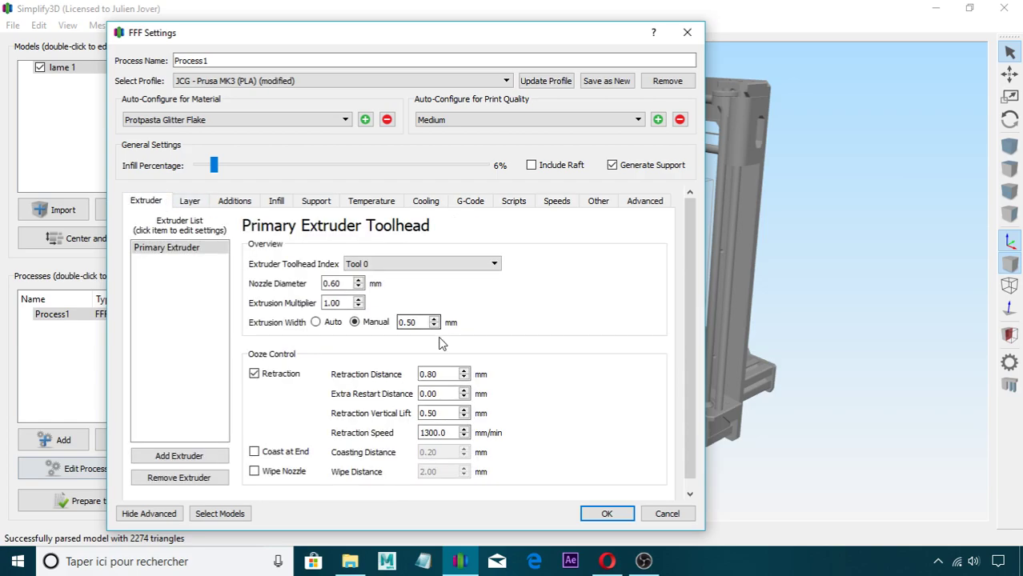
Open the layer settings and examine the primary layer height
click(192, 201)
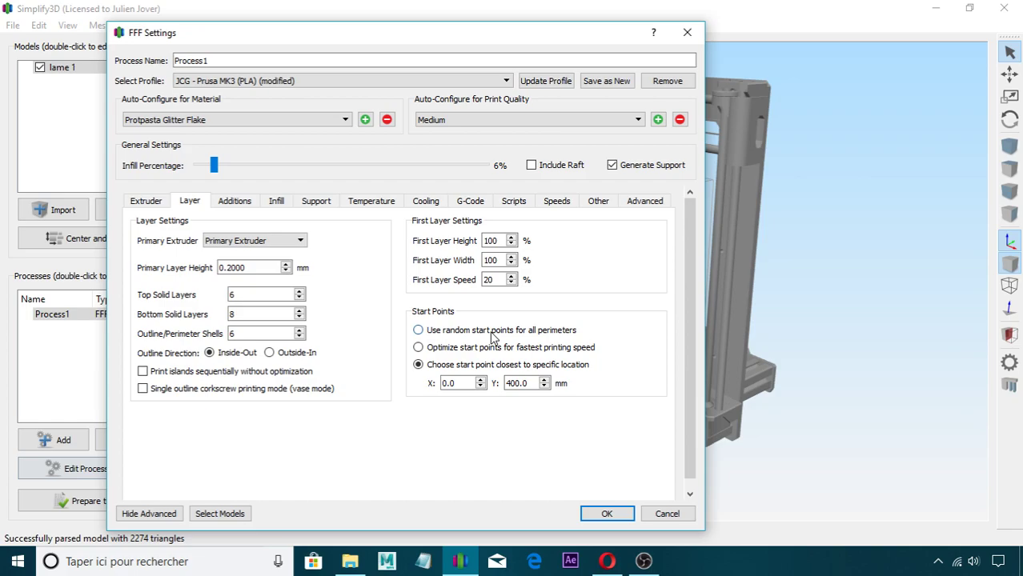
double_click(258, 268)
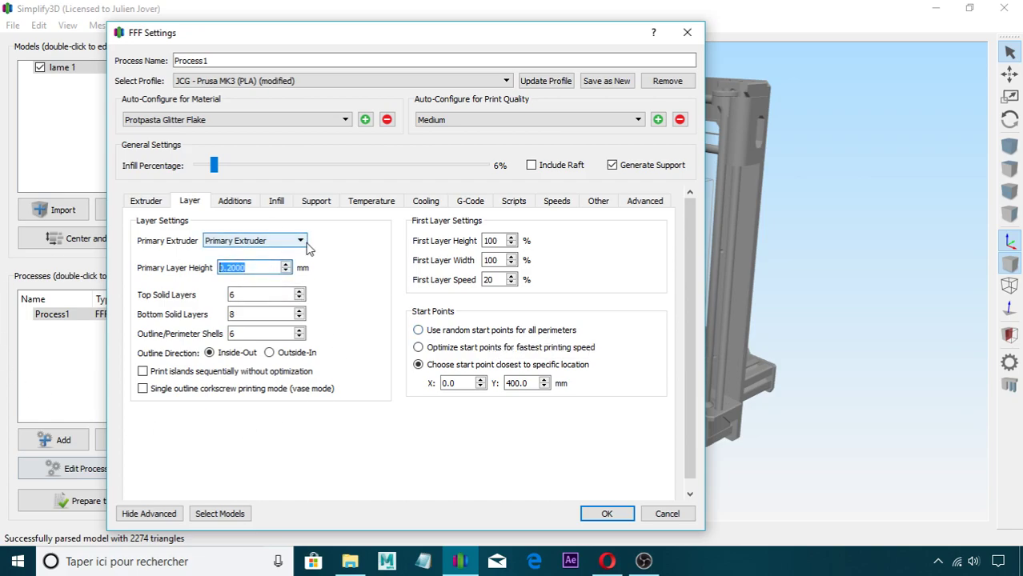
click(263, 267)
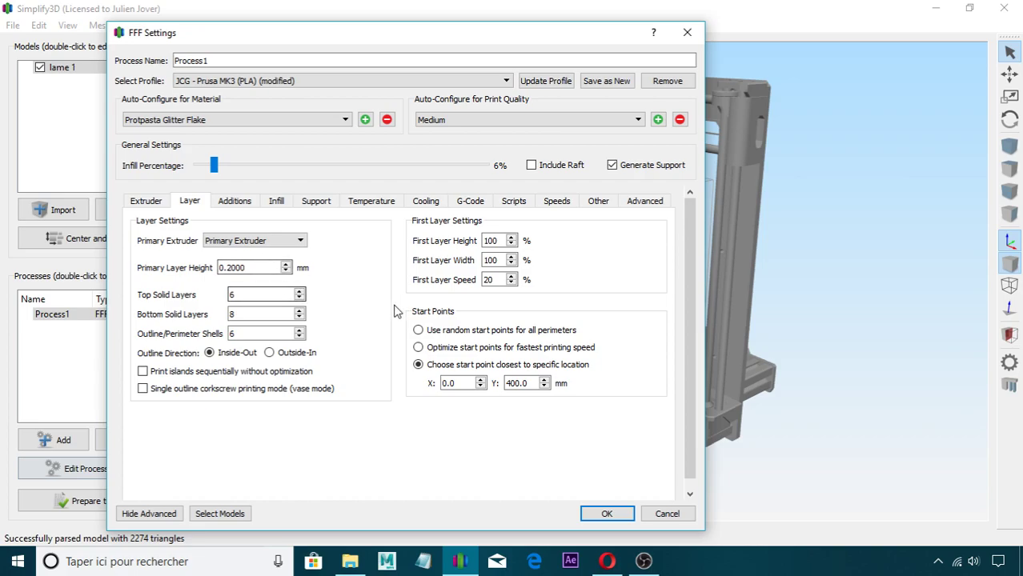
drag(263, 269, 210, 269)
click(314, 274)
drag(248, 269, 147, 262)
click(270, 284)
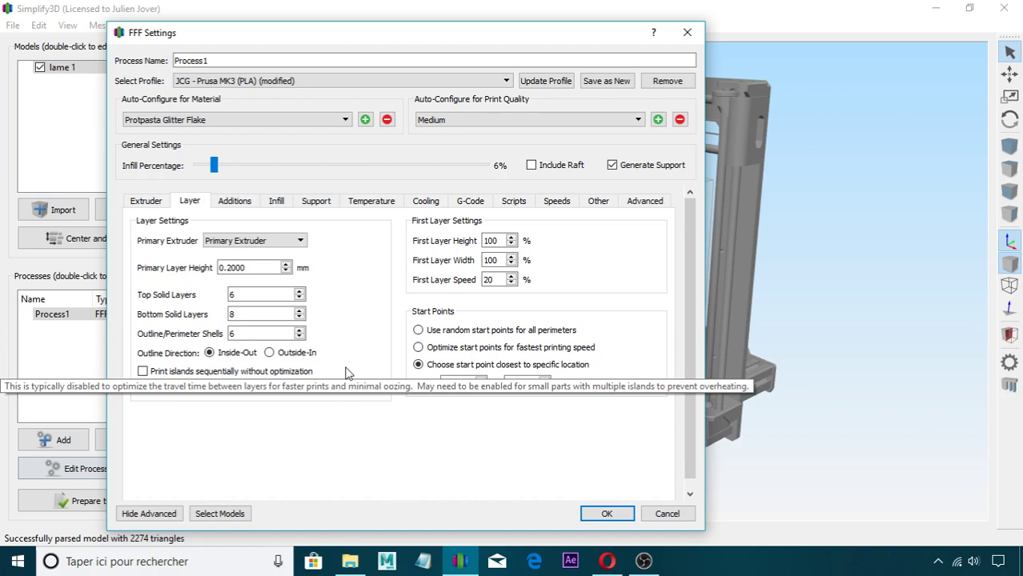
Try primary layer heights of 0.1 mm and 0.2 mm
click(259, 270)
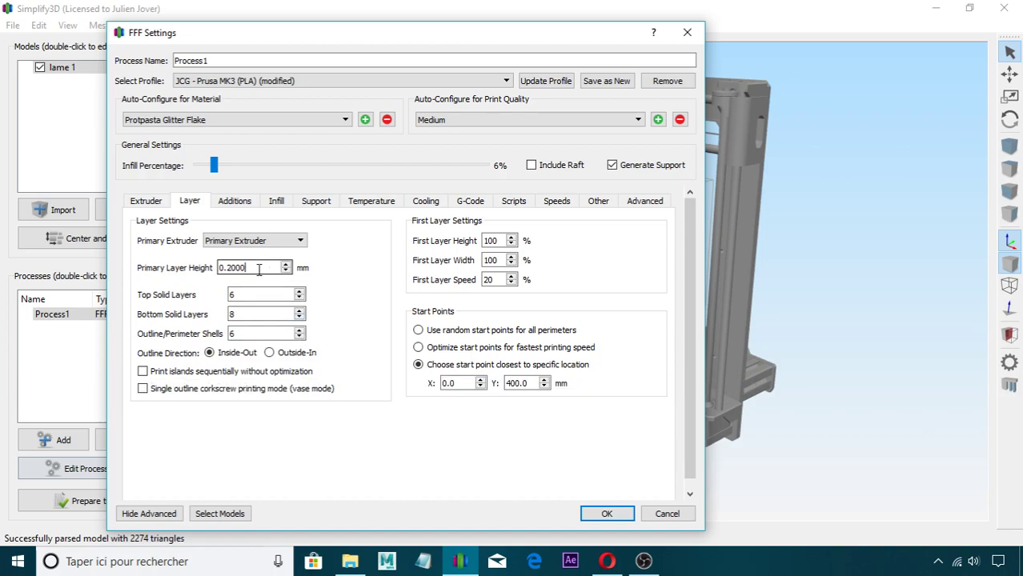
drag(243, 274, 227, 271)
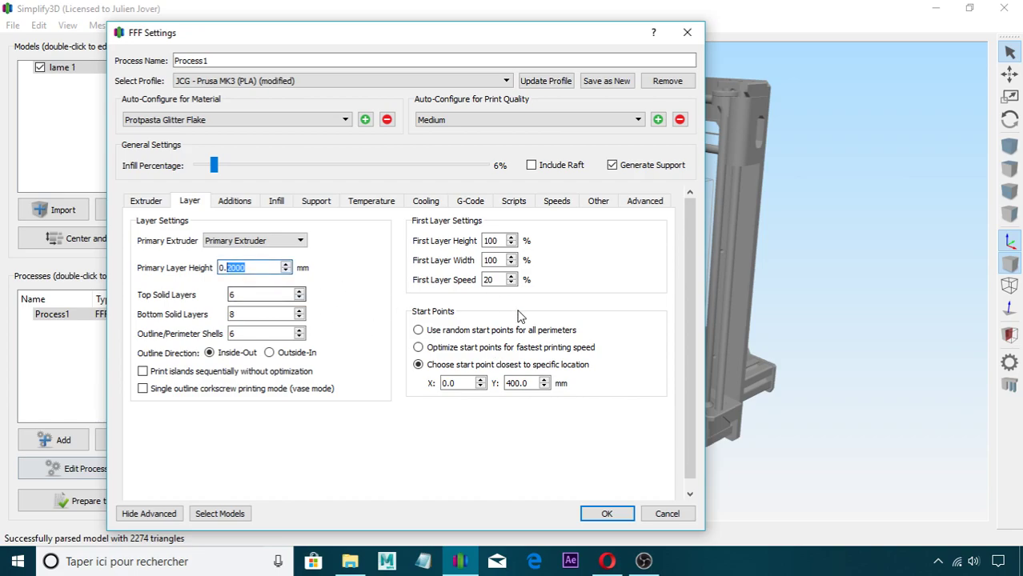
text(1)
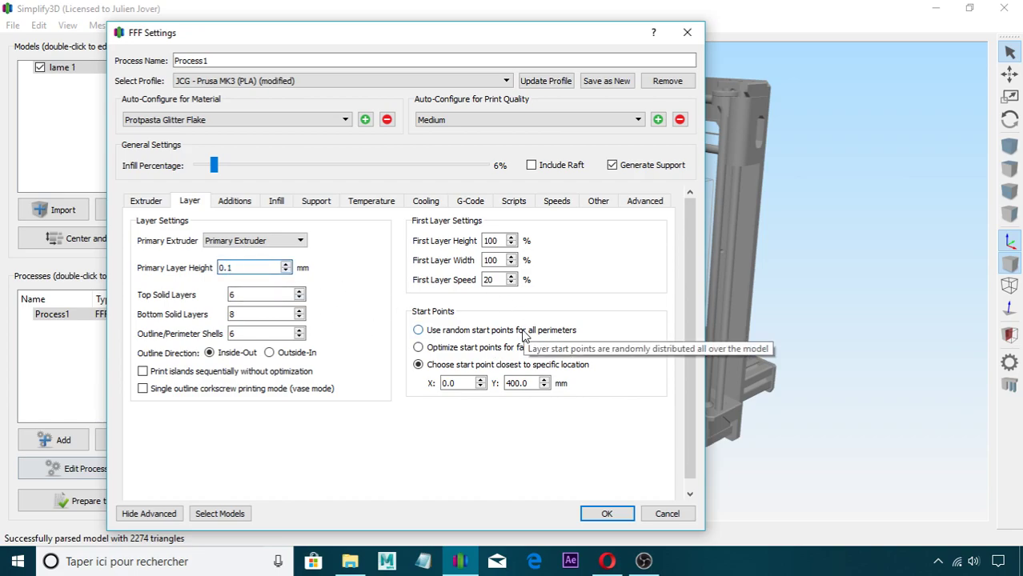
click(369, 296)
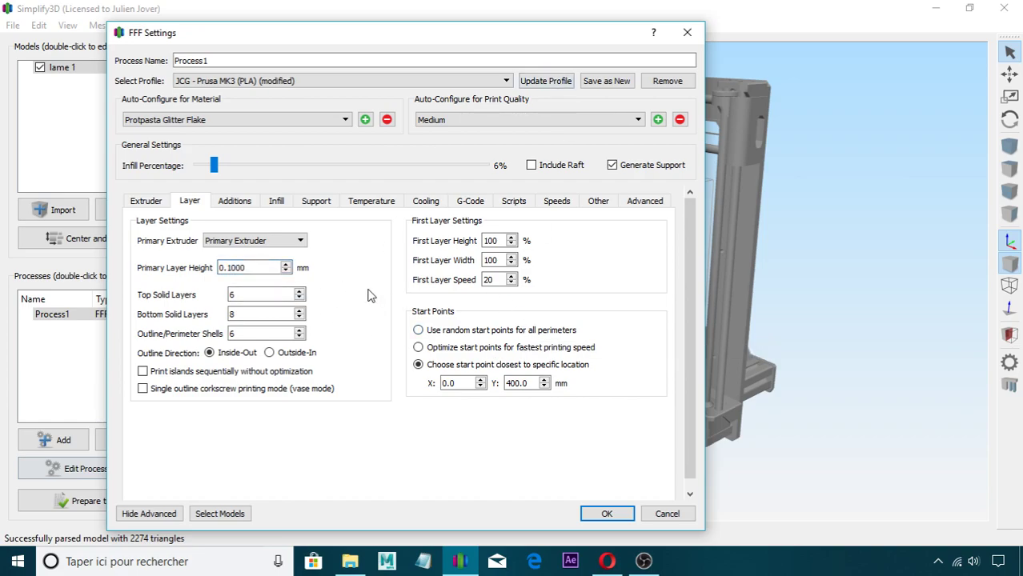
drag(246, 271, 225, 273)
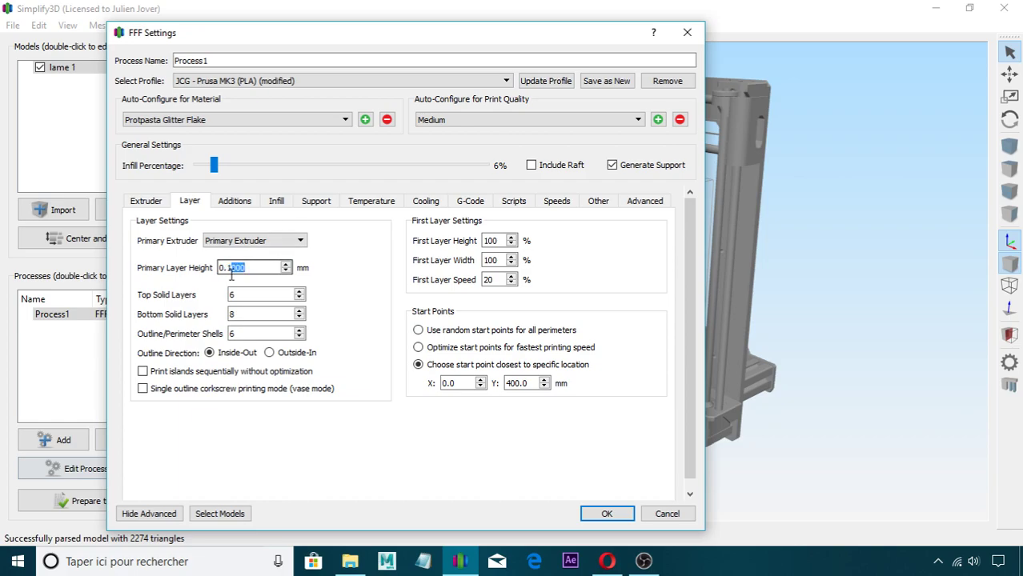
text(2)
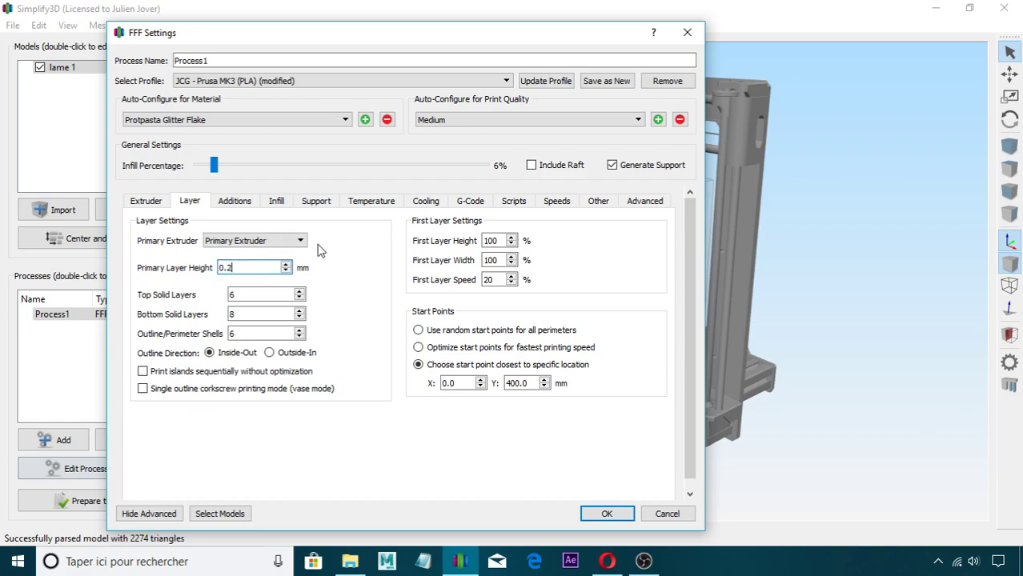
click(364, 265)
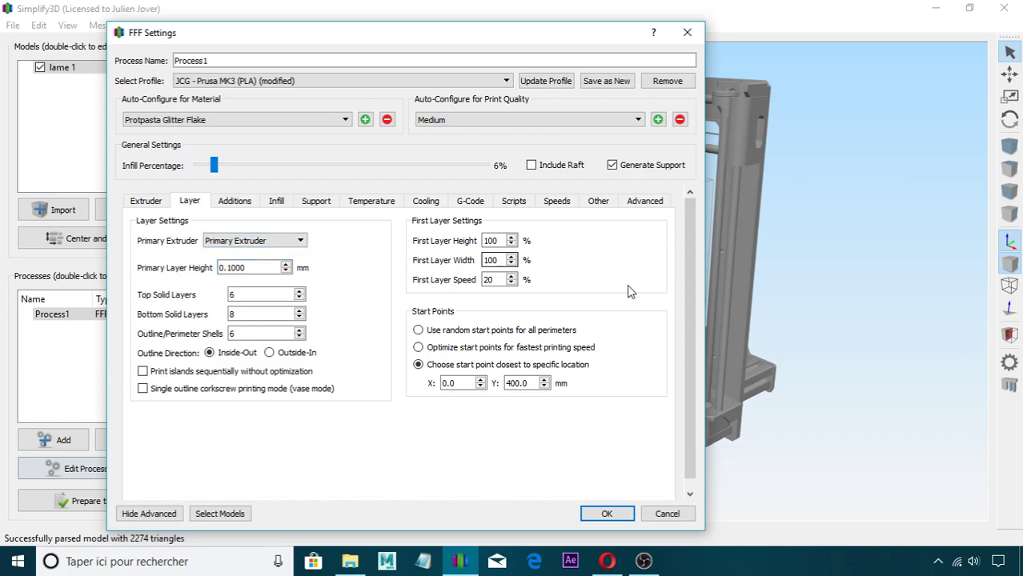
Close the process settings without applying the changes and view the lame 1 model up close
click(687, 32)
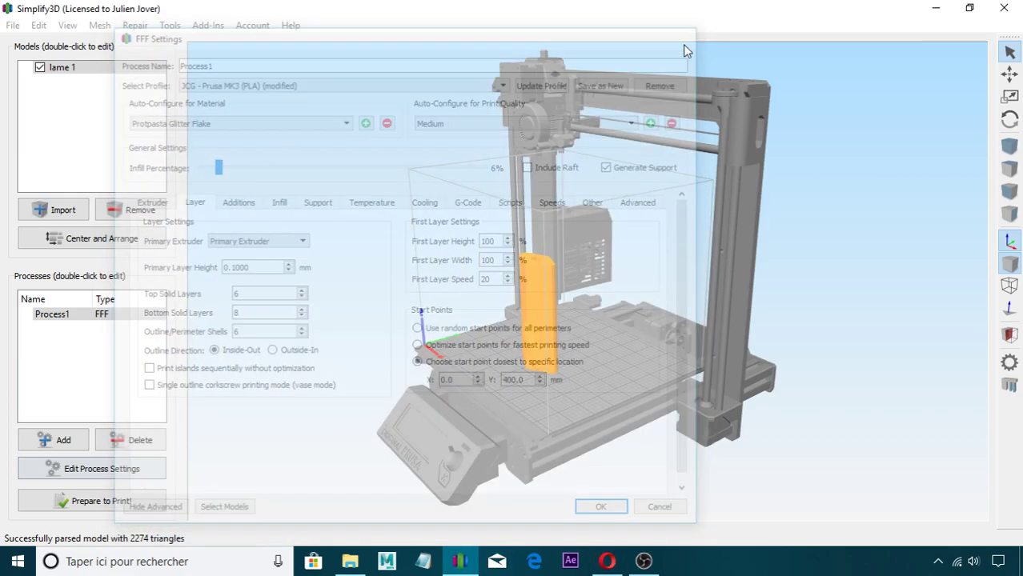
scroll(583, 361, up, 8)
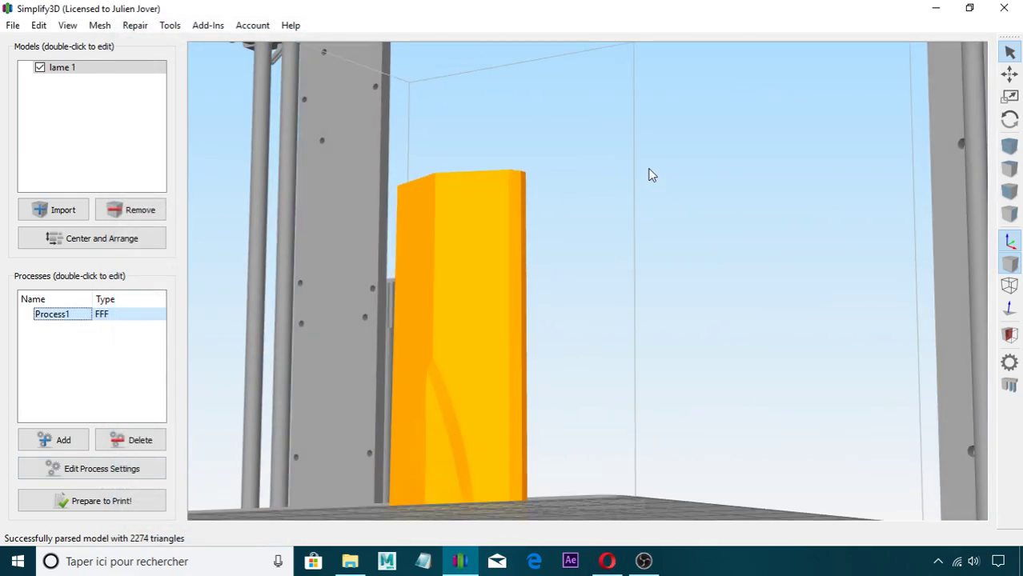
Examine the lame 1 model's vertical faces and pointed edge up close, then view it whole on the build plate
drag(650, 176, 623, 411)
scroll(625, 410, up, 5)
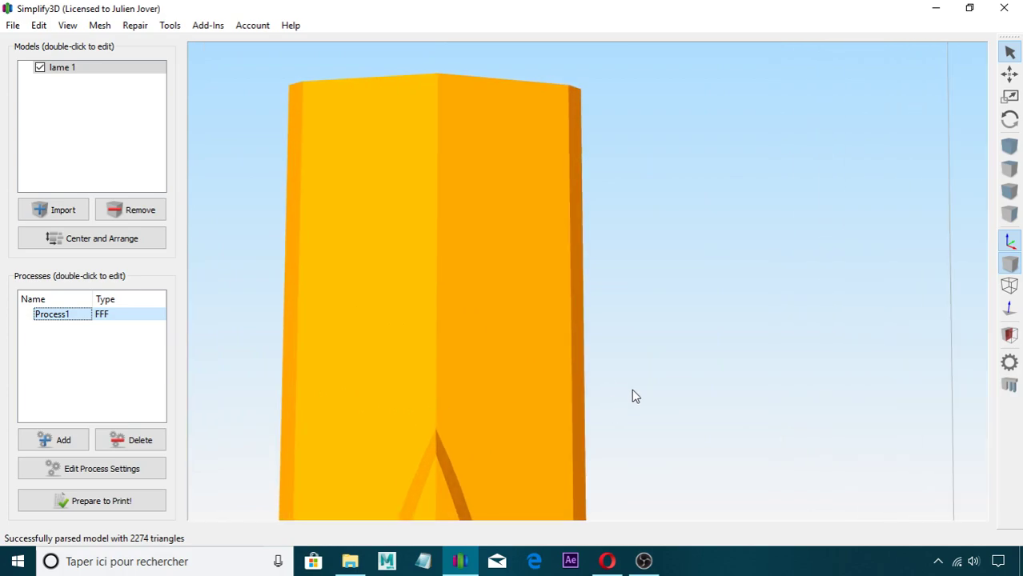
right_drag(632, 392, 700, 223)
drag(709, 304, 885, 360)
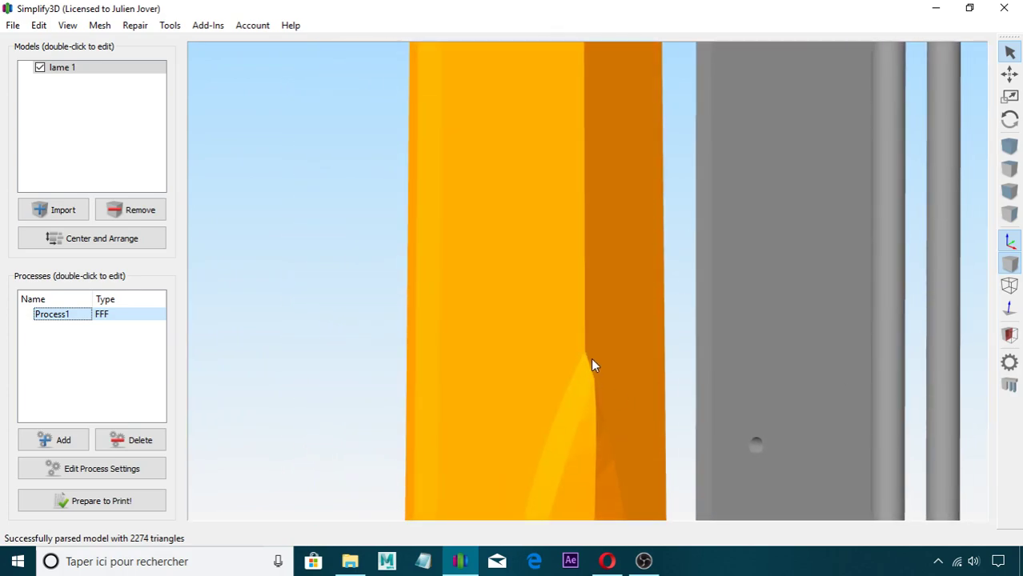
scroll(609, 353, down, 5)
drag(613, 343, 214, 447)
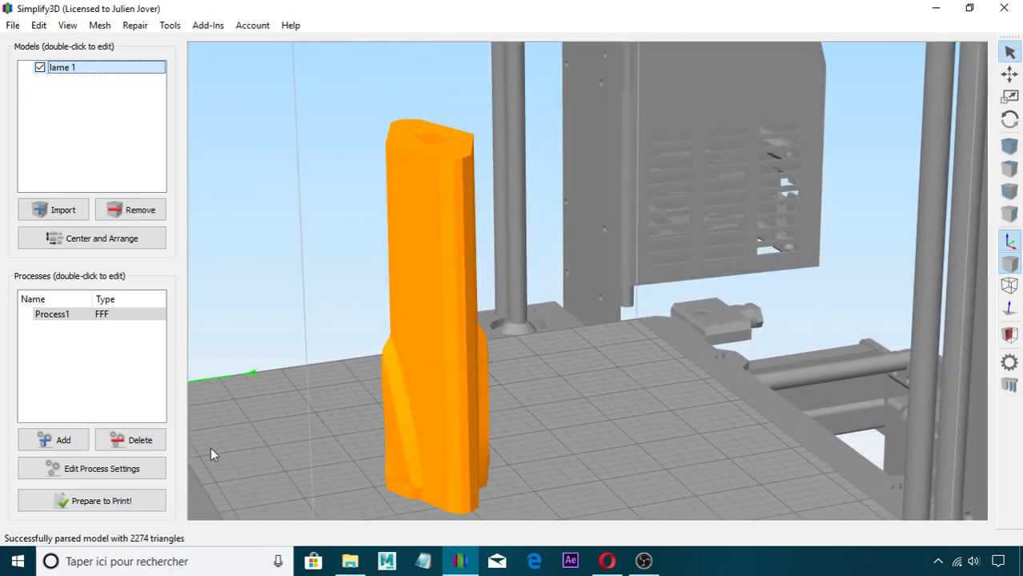
drag(300, 475, 584, 369)
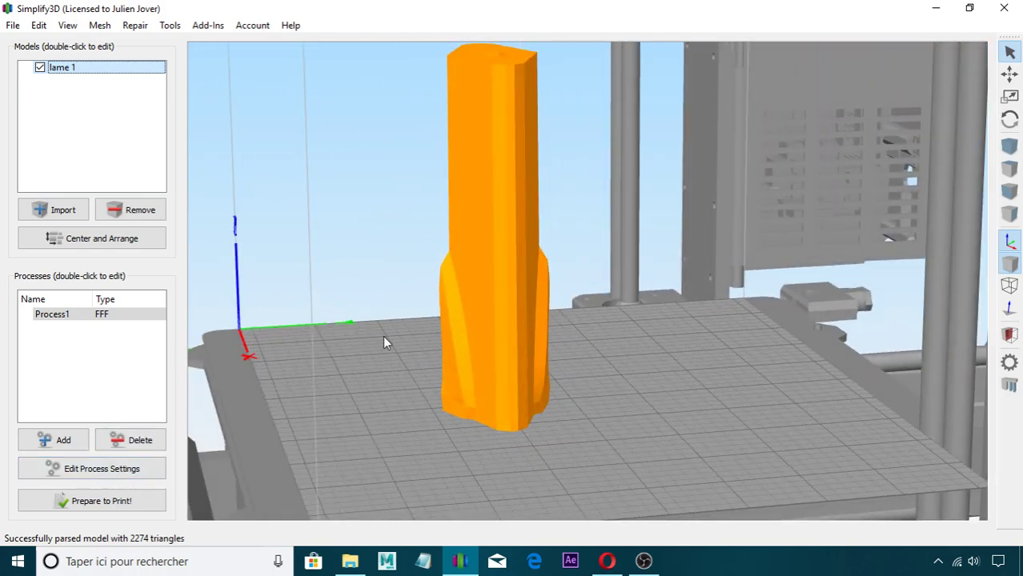
Look at Process1's extruder settings, close them and inspect the lower part of the lame 1 model up close
click(84, 470)
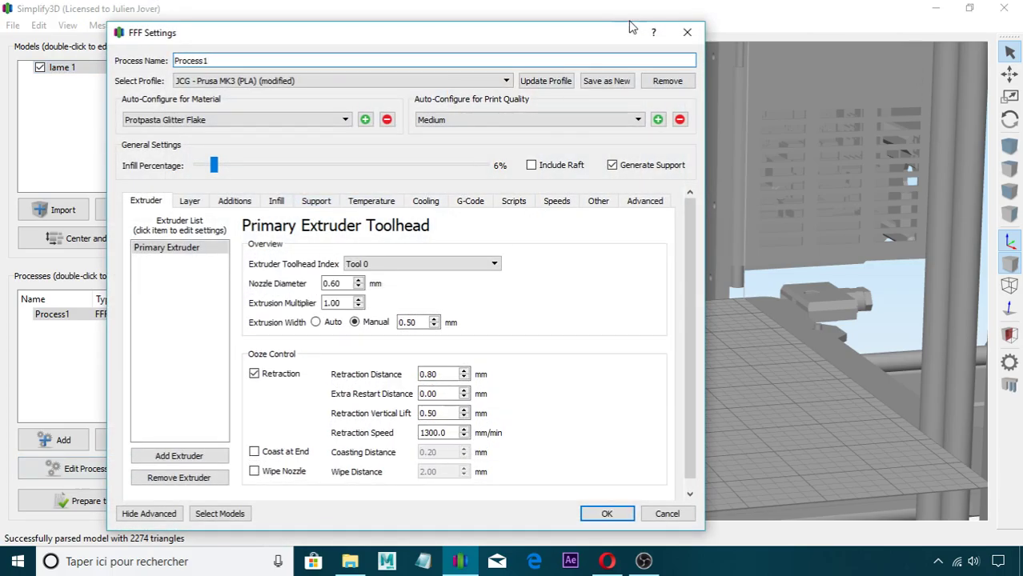
click(683, 35)
scroll(490, 249, up, 4)
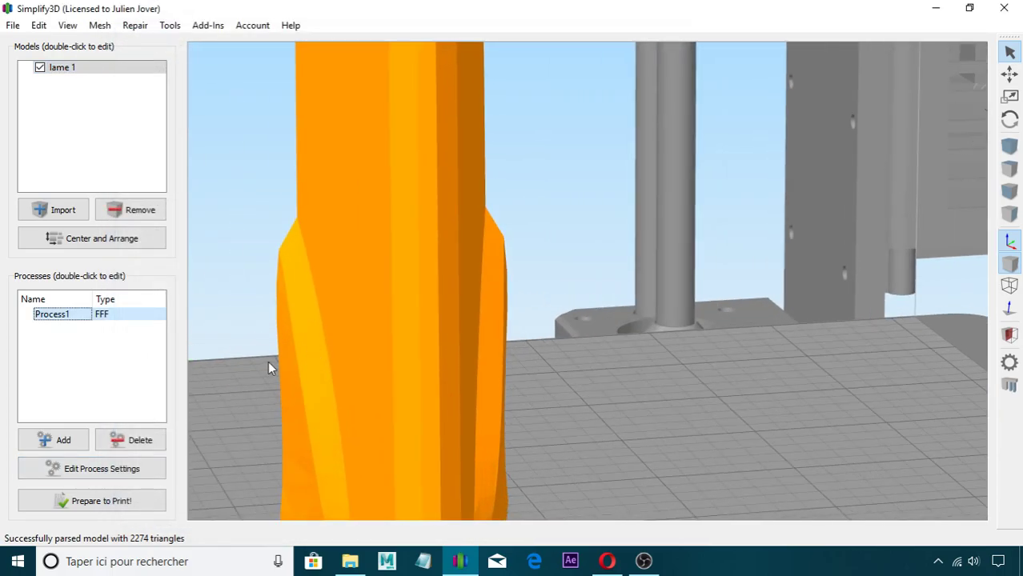
drag(264, 363, 649, 352)
scroll(481, 273, down, 4)
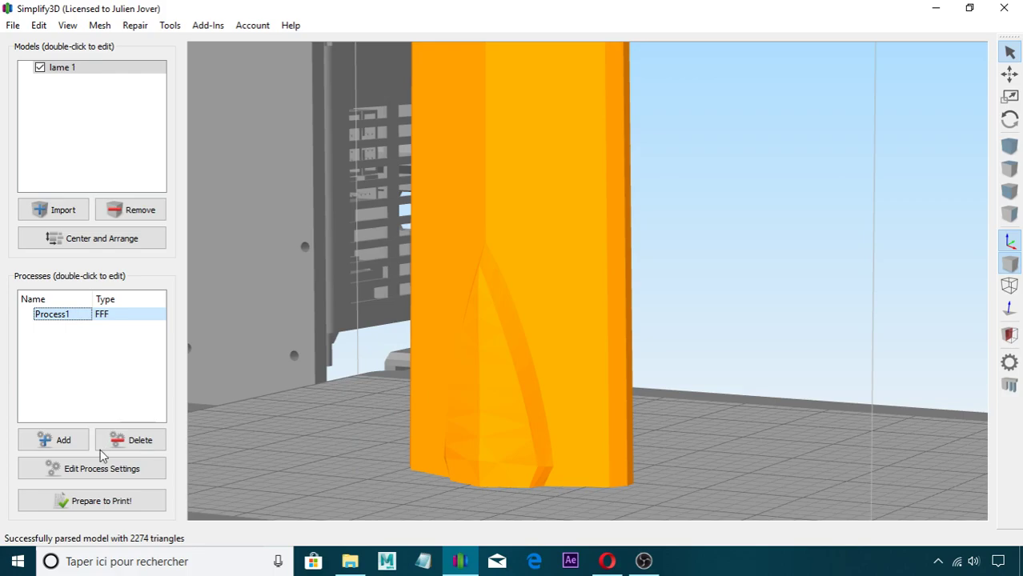
Examine the primary layer height in Process1's layer settings, close the settings and view the whole model on the bed
click(84, 469)
click(189, 201)
drag(247, 269, 238, 268)
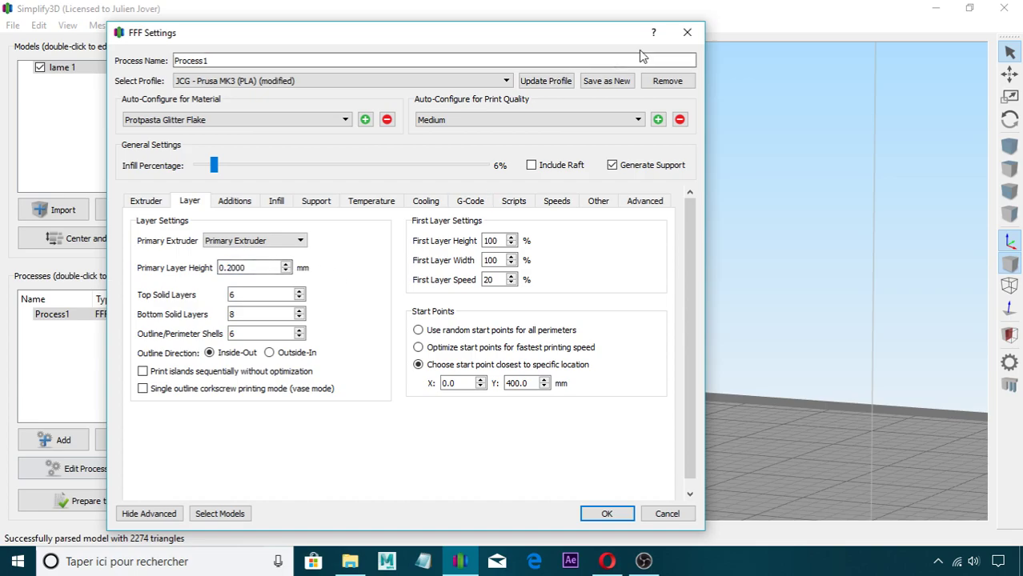
click(686, 33)
drag(734, 277, 607, 313)
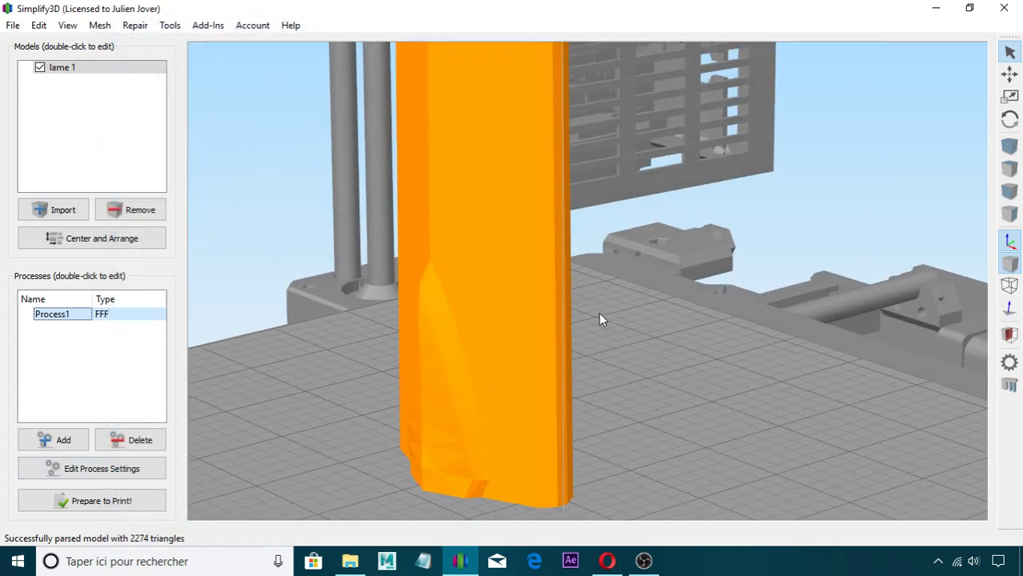
scroll(607, 313, down, 4)
drag(354, 310, 422, 354)
scroll(395, 336, down, 1)
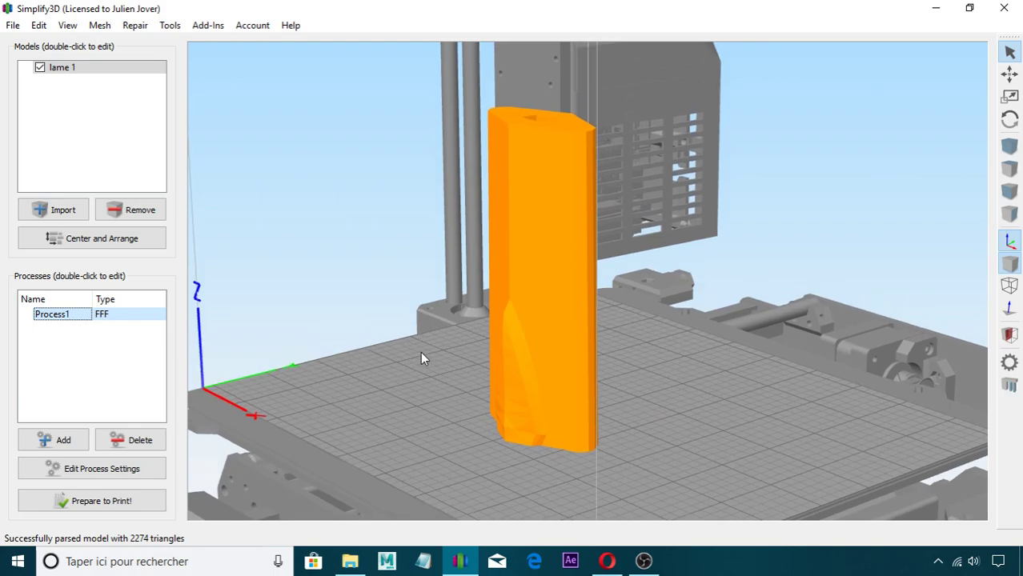
Try primary layer heights of 0.05 mm and 0.1 mm in Process1's layer settings, then close them without applying
click(137, 469)
click(190, 201)
drag(246, 269, 235, 272)
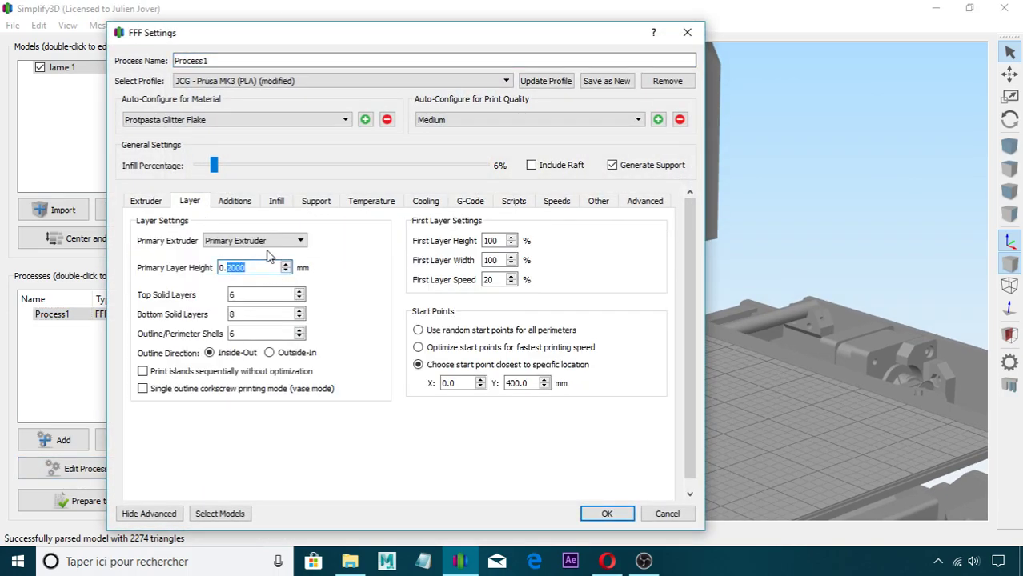
text(05)
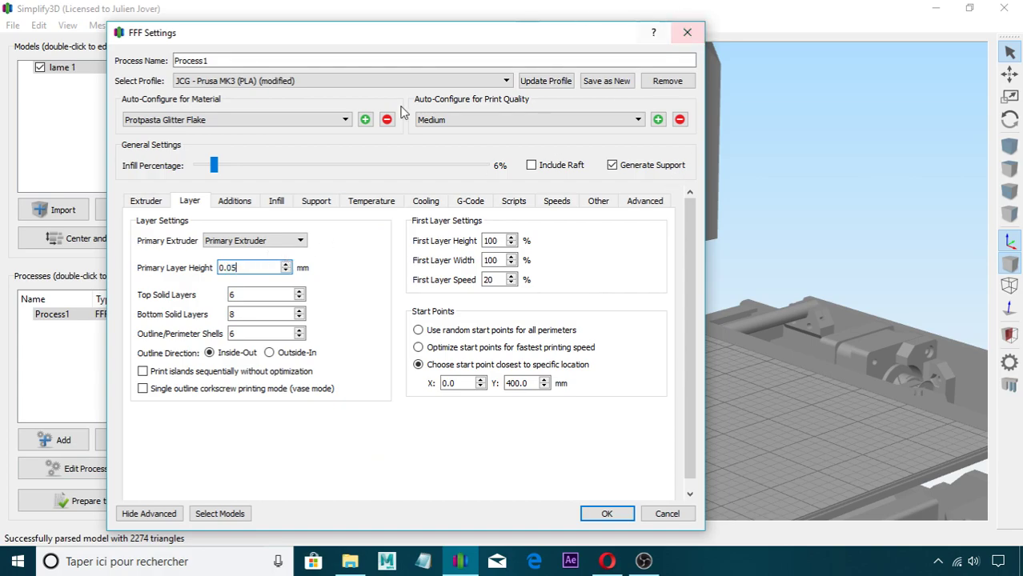
double_click(231, 269)
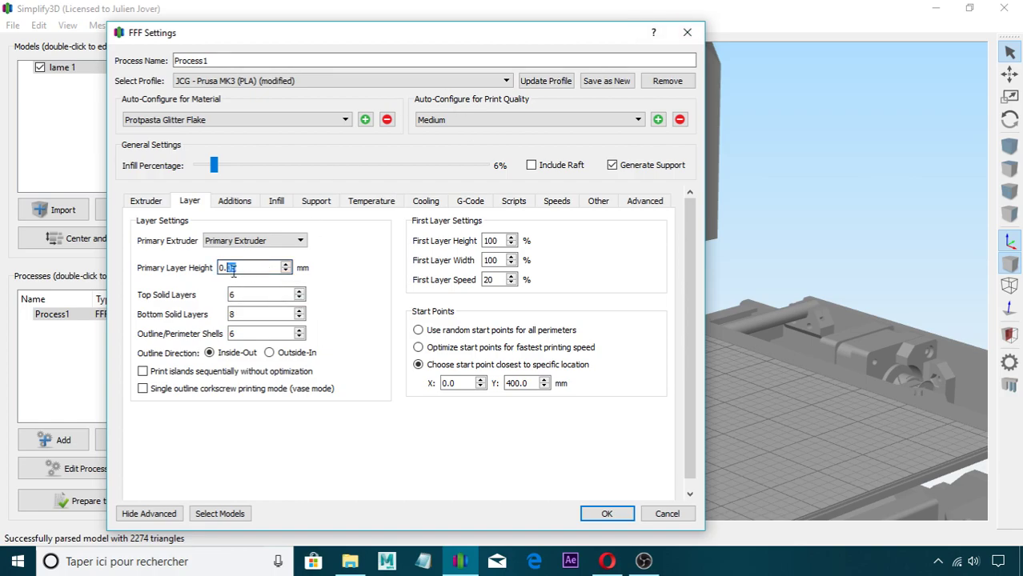
click(360, 280)
drag(265, 266, 228, 265)
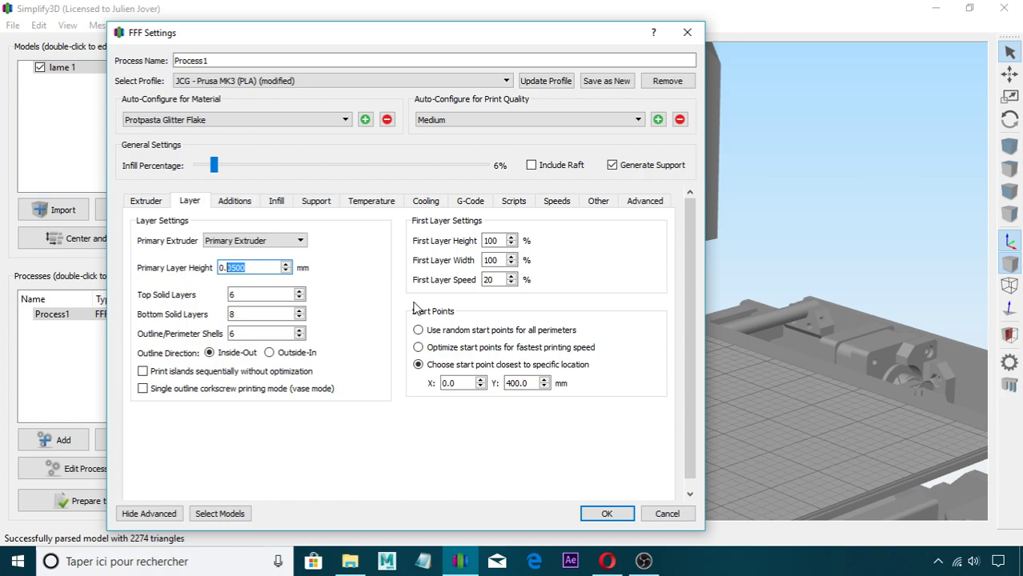
text(1000)
drag(277, 268, 221, 270)
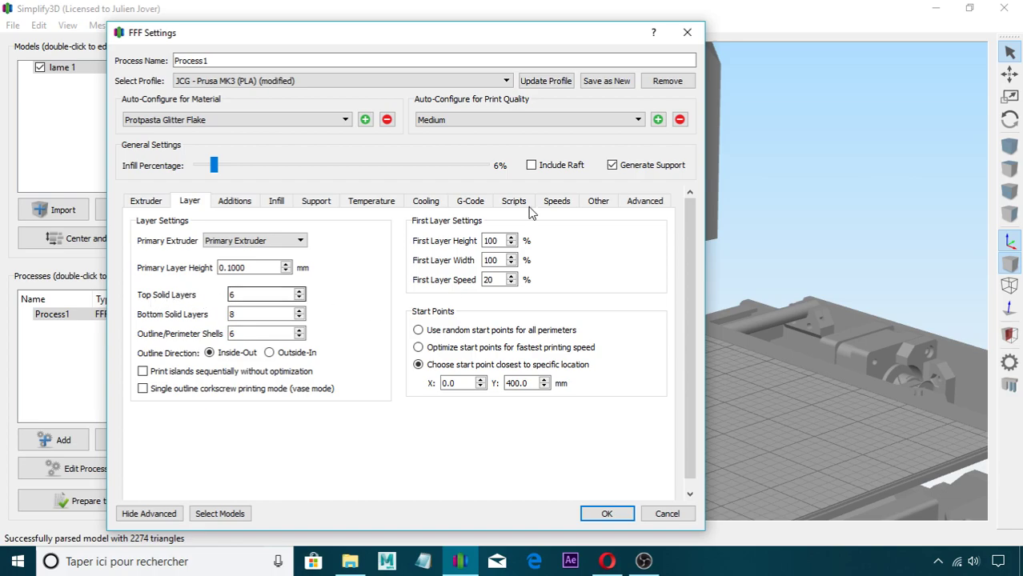
drag(552, 40, 258, 55)
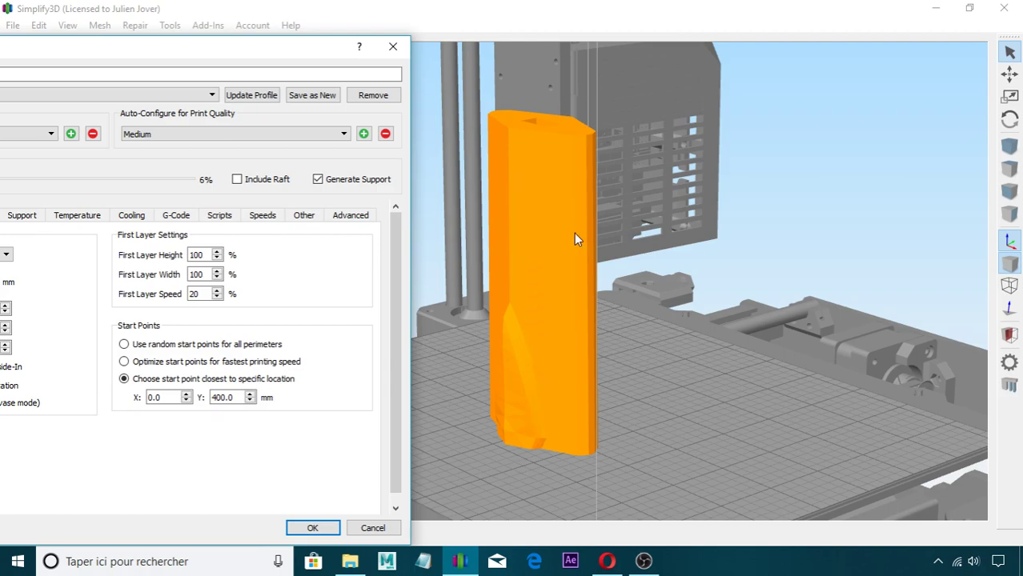
click(393, 46)
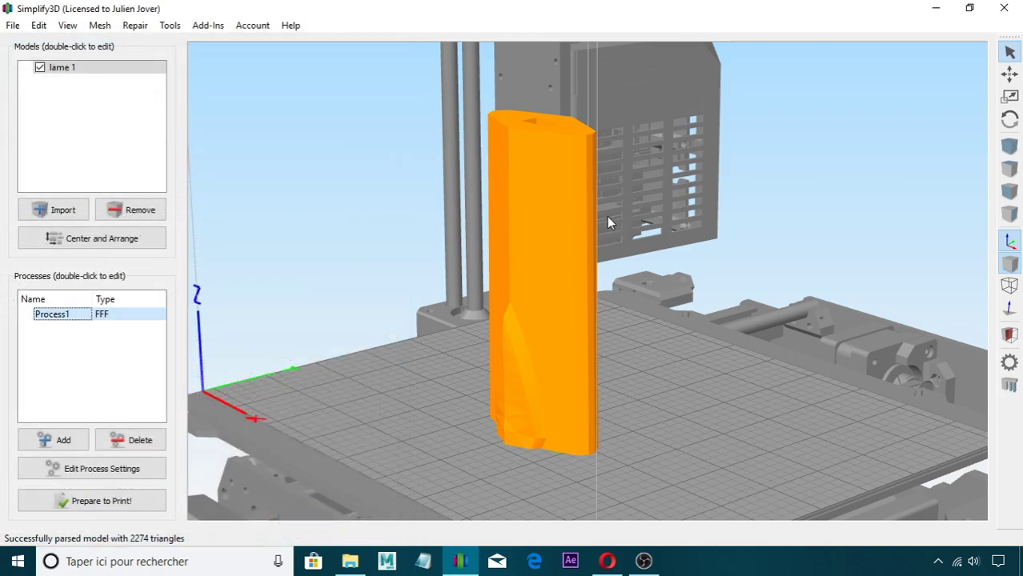
Generate the print preview of lame 1 and show it only up to line 104760 to inspect the inside
click(100, 502)
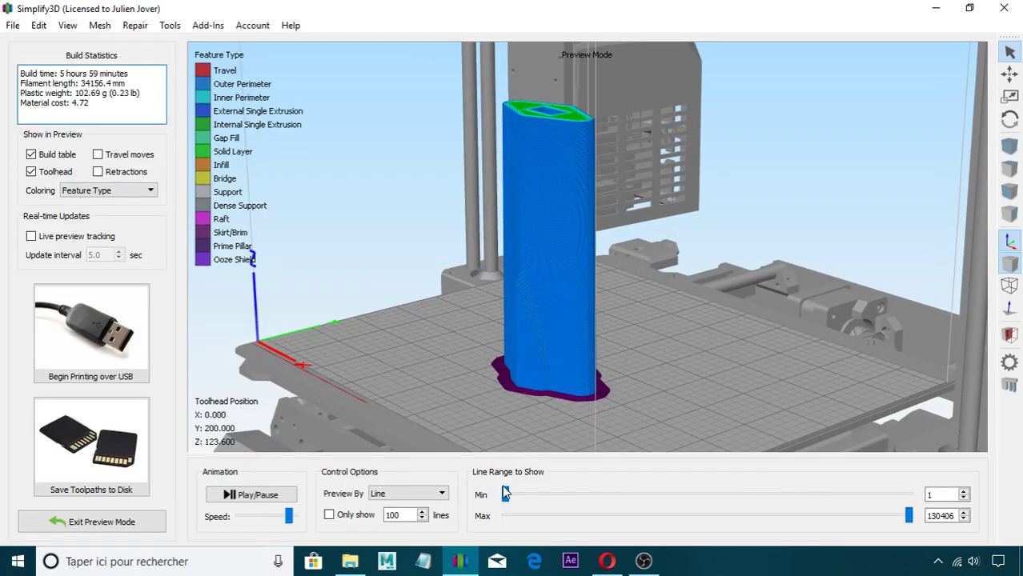
mouse_move(505, 494)
mouse_down()
mouse_move(520, 494)
mouse_move(506, 494)
mouse_up()
drag(909, 515, 829, 515)
scroll(672, 181, up, 5)
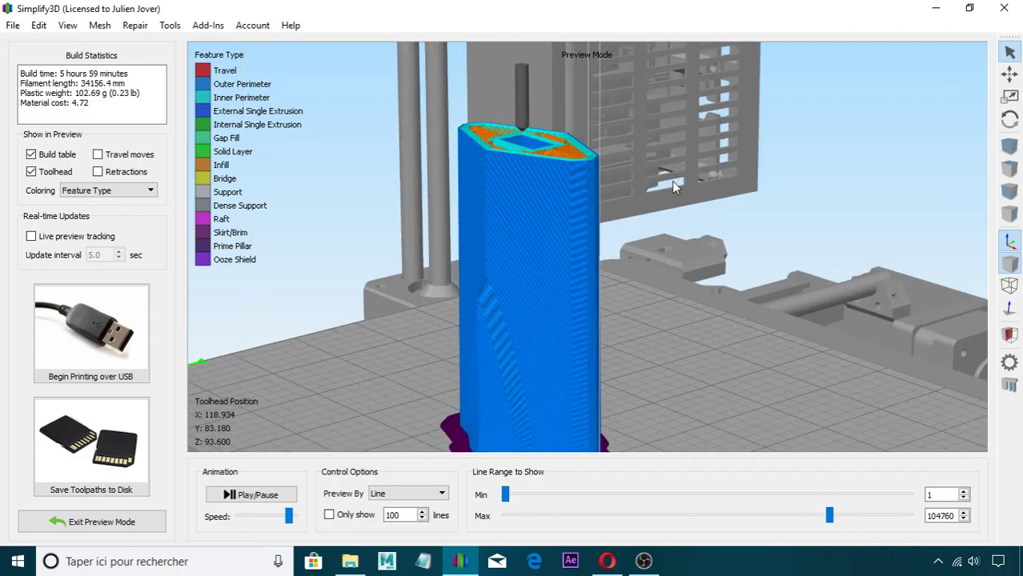
drag(694, 242, 614, 303)
click(644, 563)
click(644, 565)
Compare the solid top layers with the infill beneath them, ending the previewed range at line 128228
drag(830, 515, 905, 515)
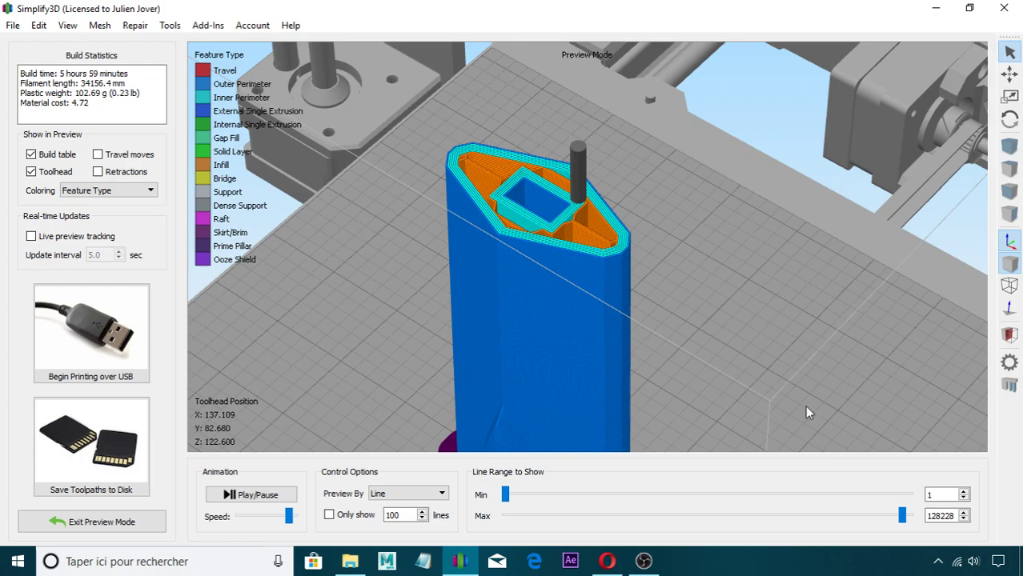
drag(902, 514, 915, 519)
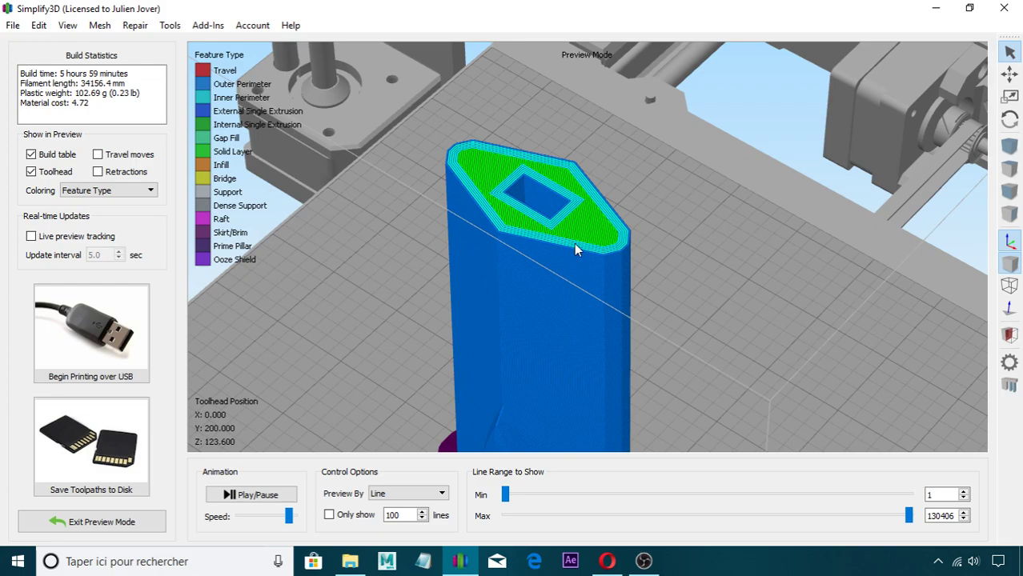
scroll(532, 216, up, 4)
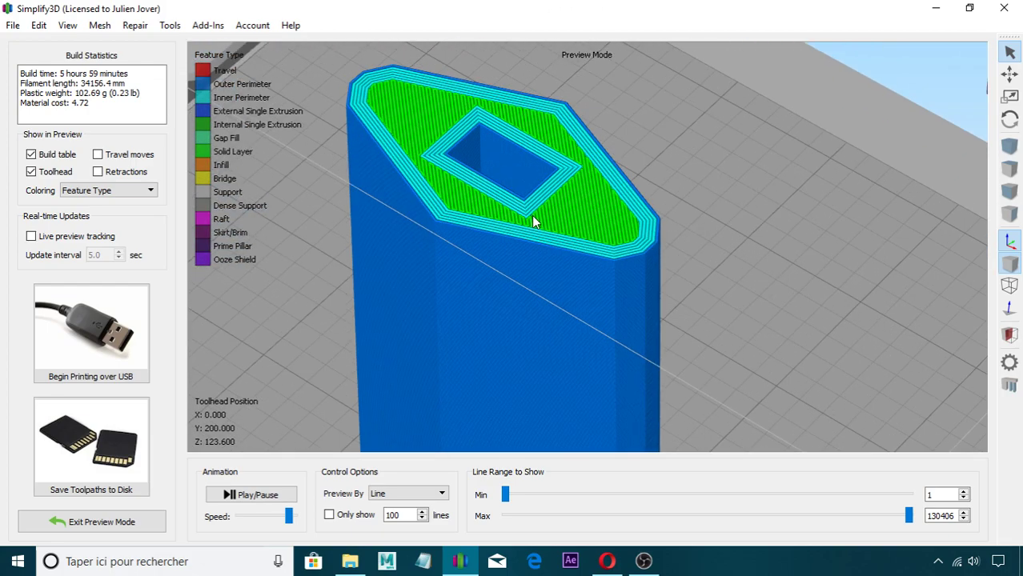
middle_drag(462, 114, 494, 183)
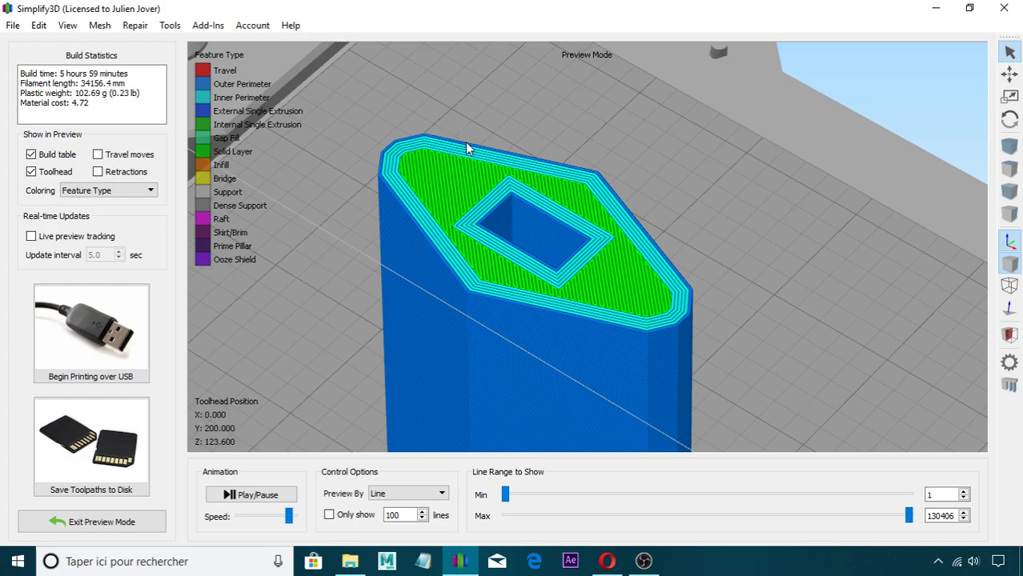
drag(909, 516, 901, 522)
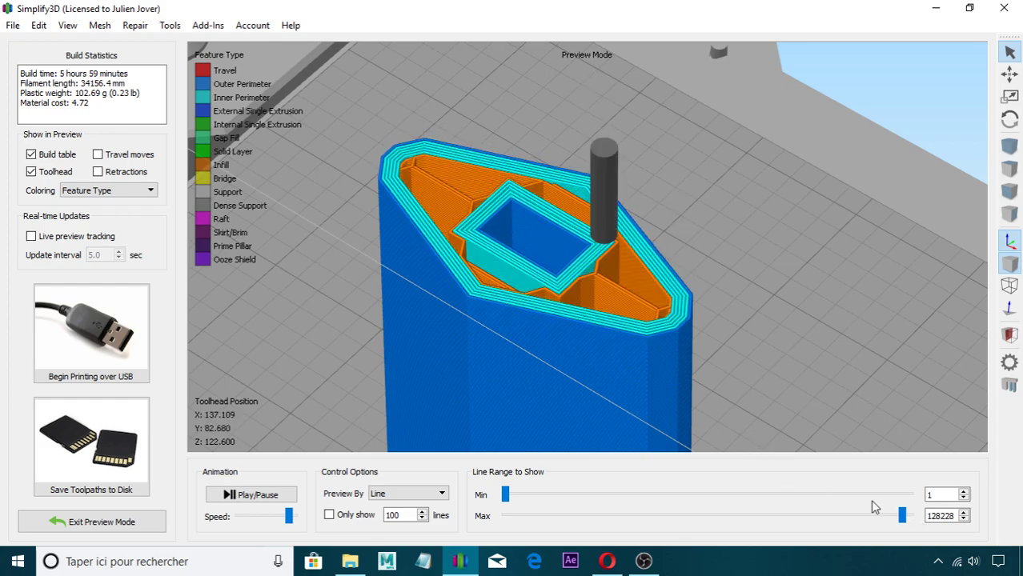
Exit the print preview and examine the top and bottom solid layer counts in Process1's layer settings
click(144, 522)
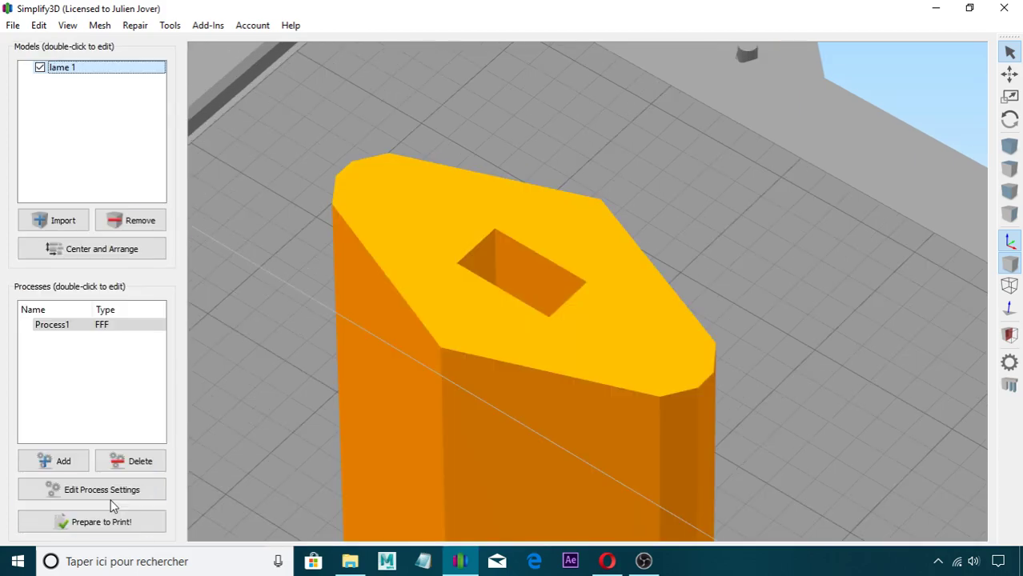
click(120, 488)
click(127, 192)
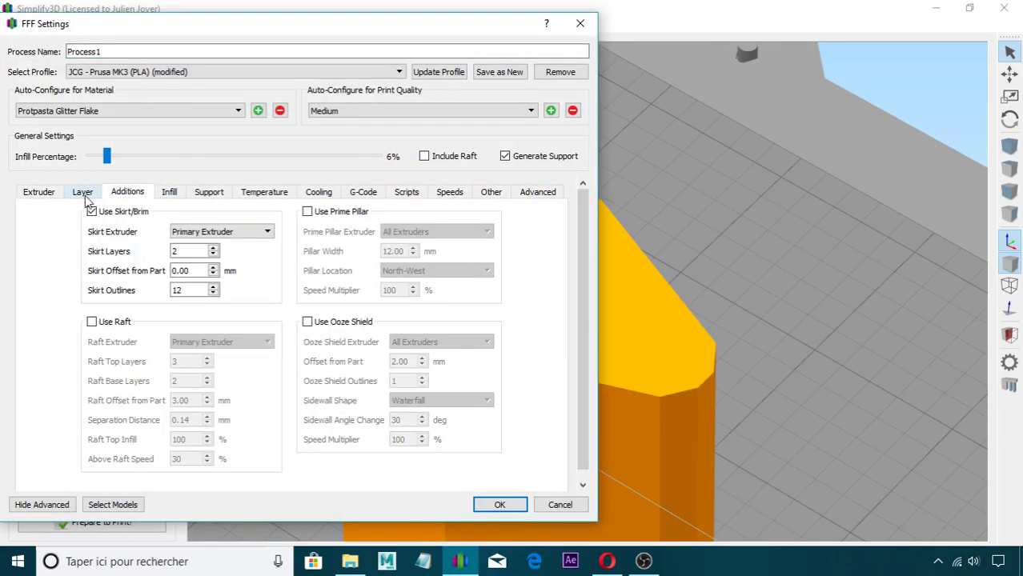
click(83, 193)
double_click(148, 286)
click(134, 305)
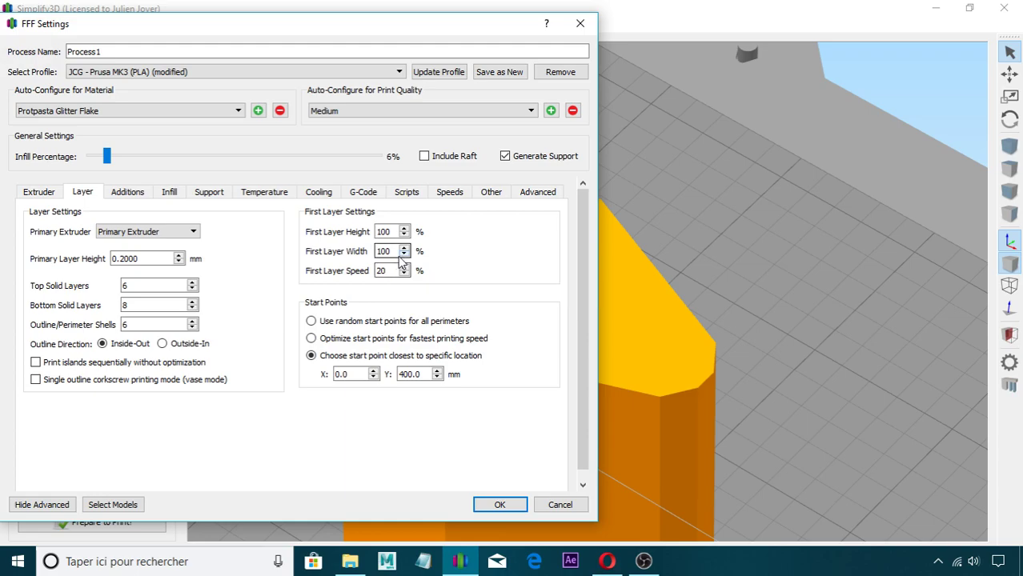
Examine the first layer height, width and speed, then close the process settings and view the model's side faces
drag(397, 270, 140, 254)
click(486, 250)
click(385, 271)
click(579, 24)
middle_drag(756, 417, 653, 361)
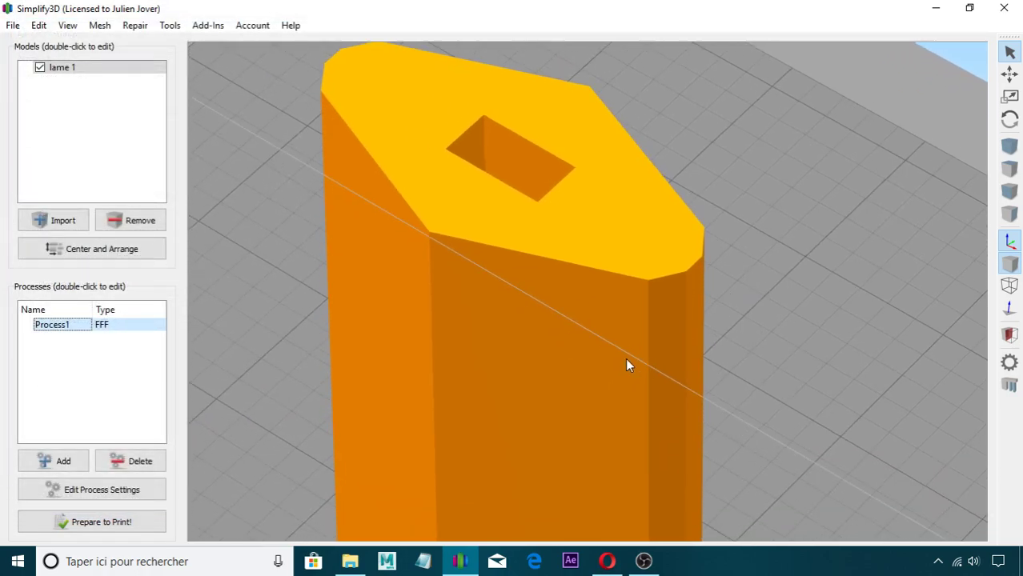
middle_drag(839, 370, 574, 260)
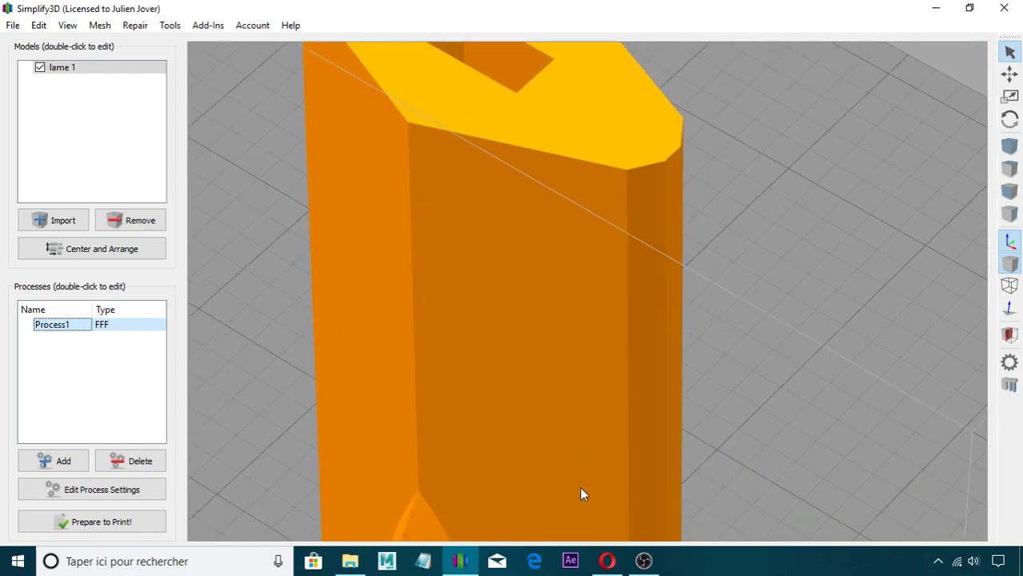
Reopen the process settings, look through the additions and infill options, and return to the layer settings
click(126, 492)
click(126, 170)
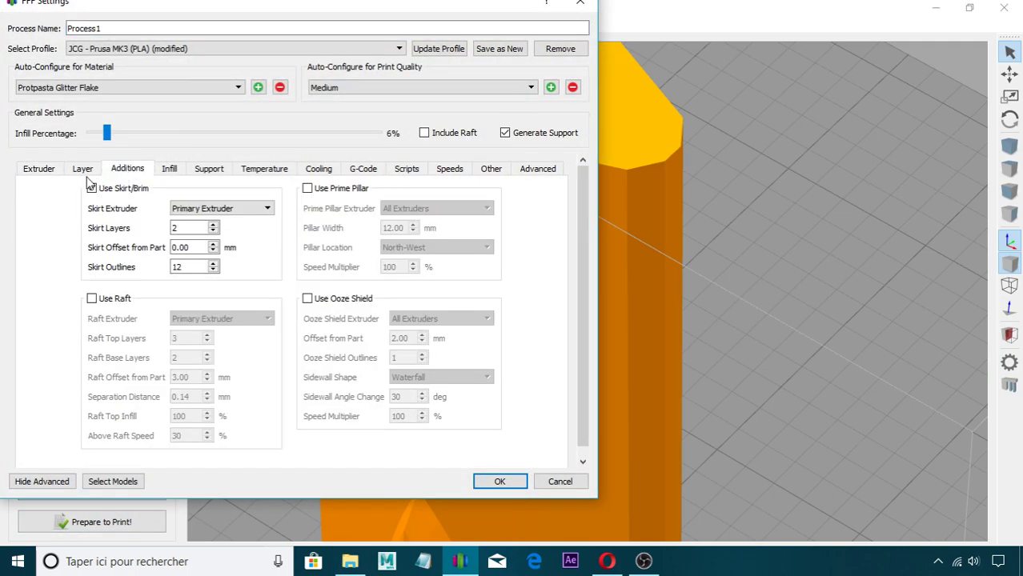
click(84, 172)
click(163, 171)
click(120, 169)
click(90, 172)
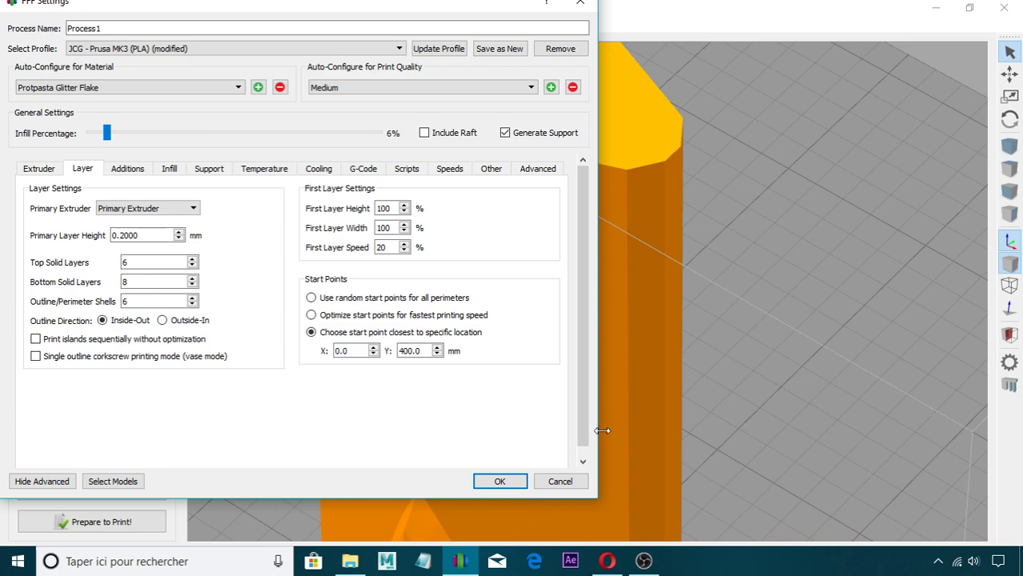
Try the random and fastest-printing-speed start points, then reselect the start point closest to a specific location
click(310, 298)
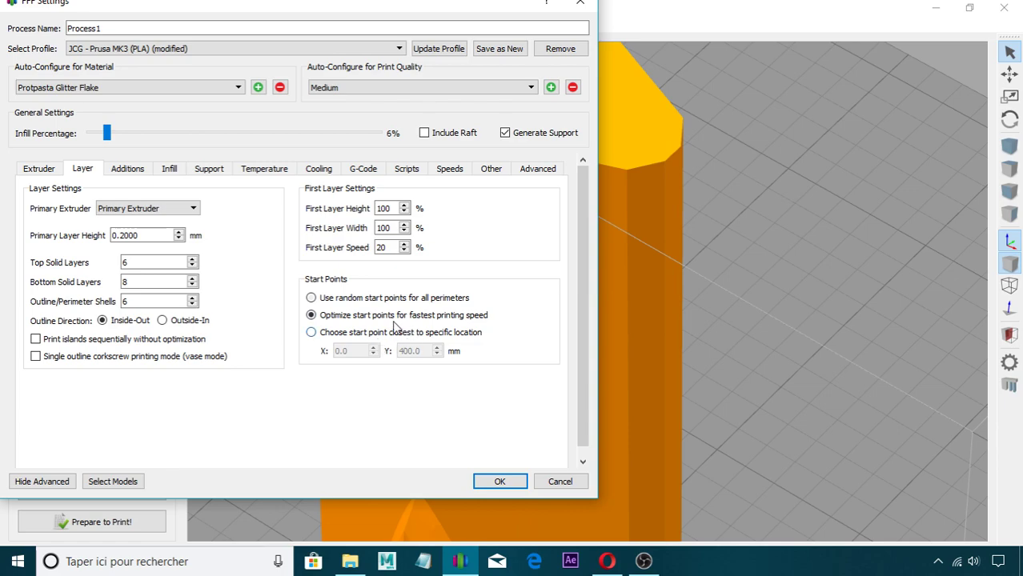
click(312, 333)
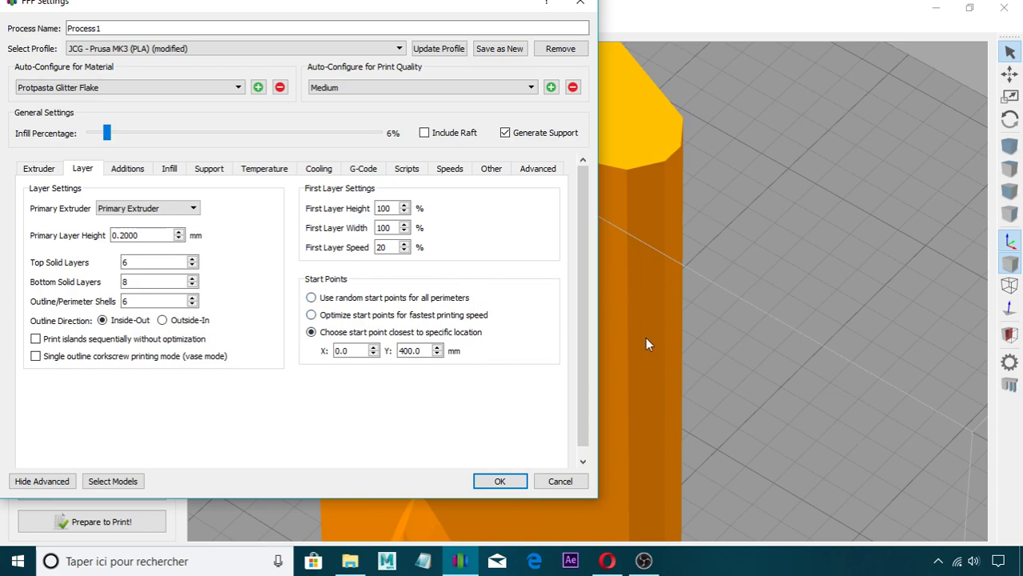
drag(404, 6, 418, 40)
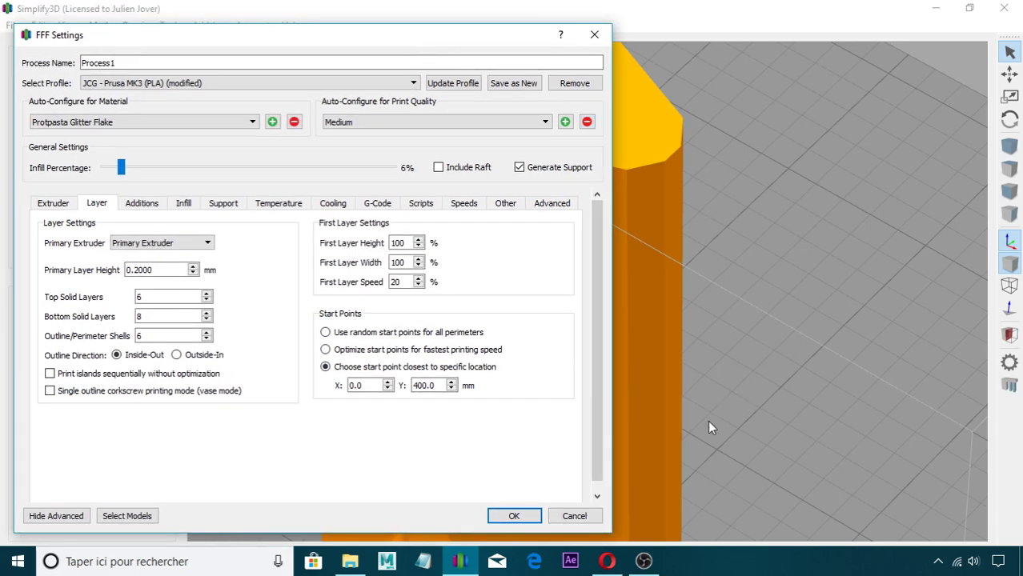
Look through Process1's additions, layer and extruder settings, finishing on the additions options
click(145, 205)
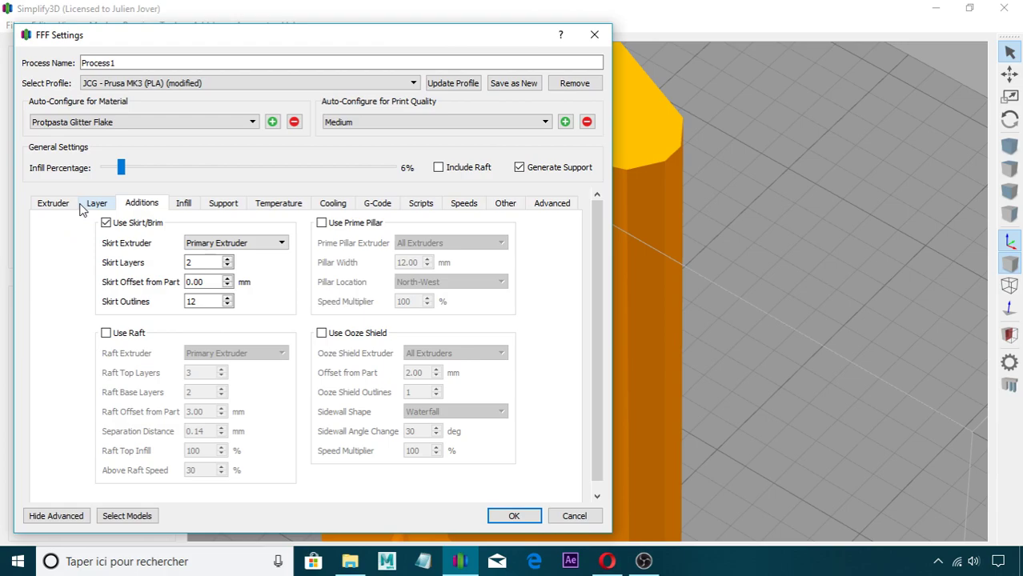
click(93, 205)
click(137, 207)
click(96, 204)
click(51, 202)
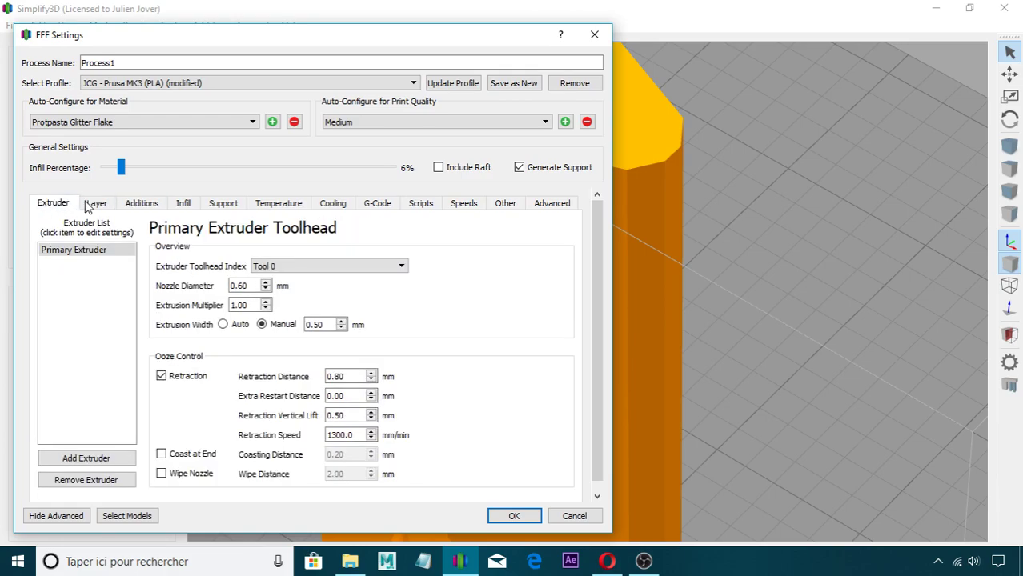
click(94, 205)
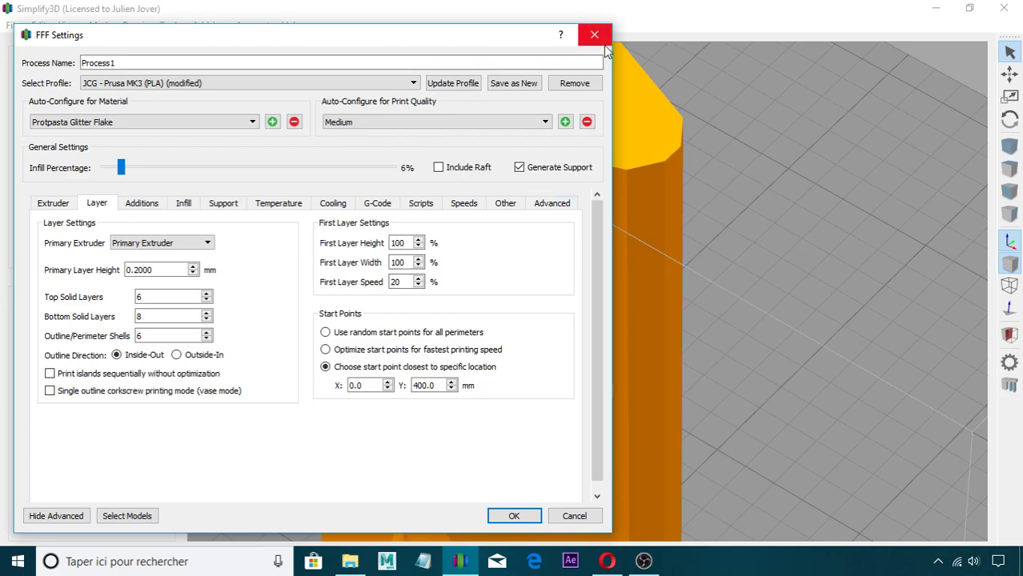
click(143, 209)
click(96, 205)
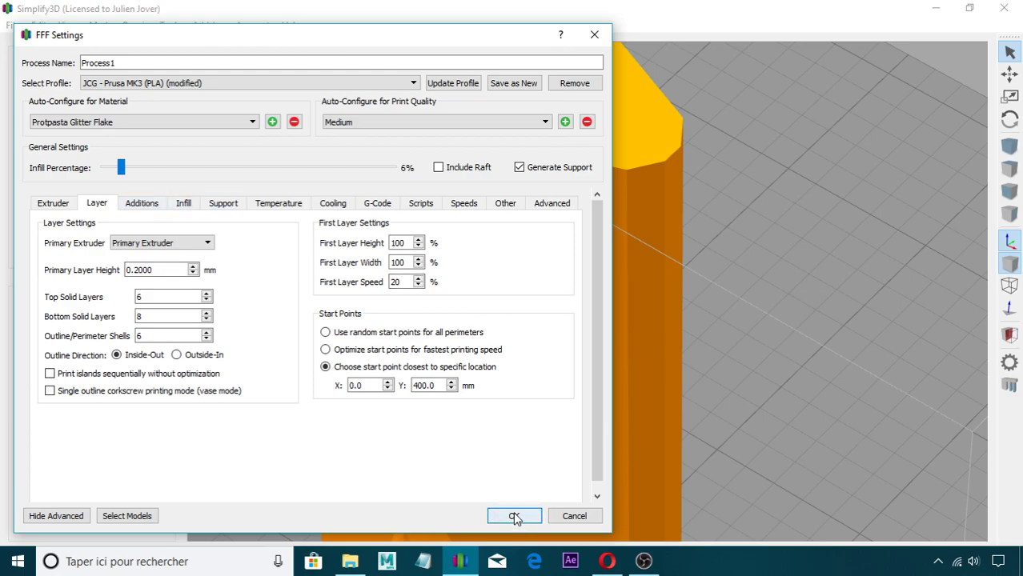
click(142, 204)
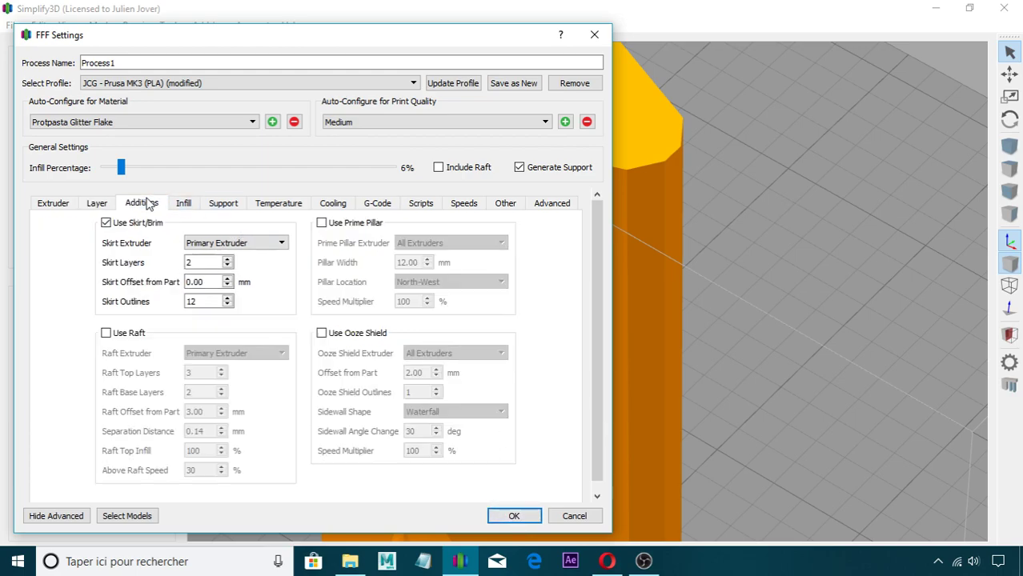
Switch to the Opera browser and open Simplify3D's Print Quality Troubleshooting Guide
click(608, 563)
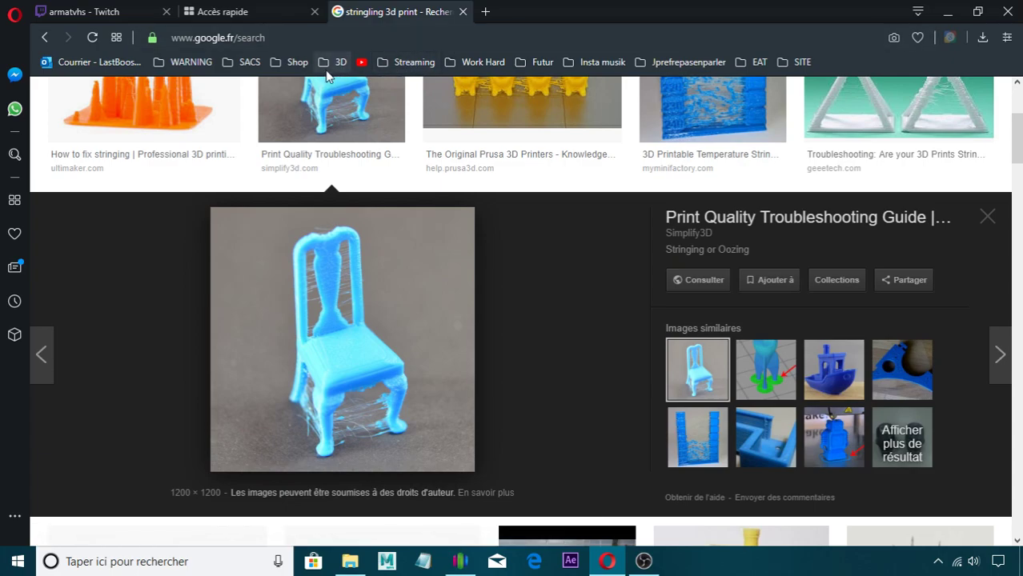
click(325, 71)
click(356, 122)
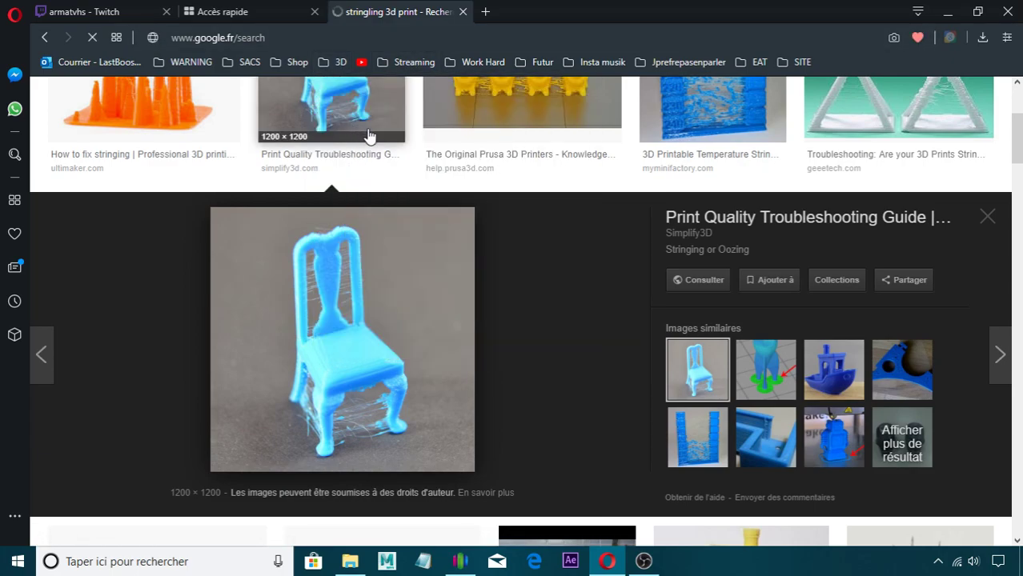
click(255, 37)
click(256, 38)
click(580, 269)
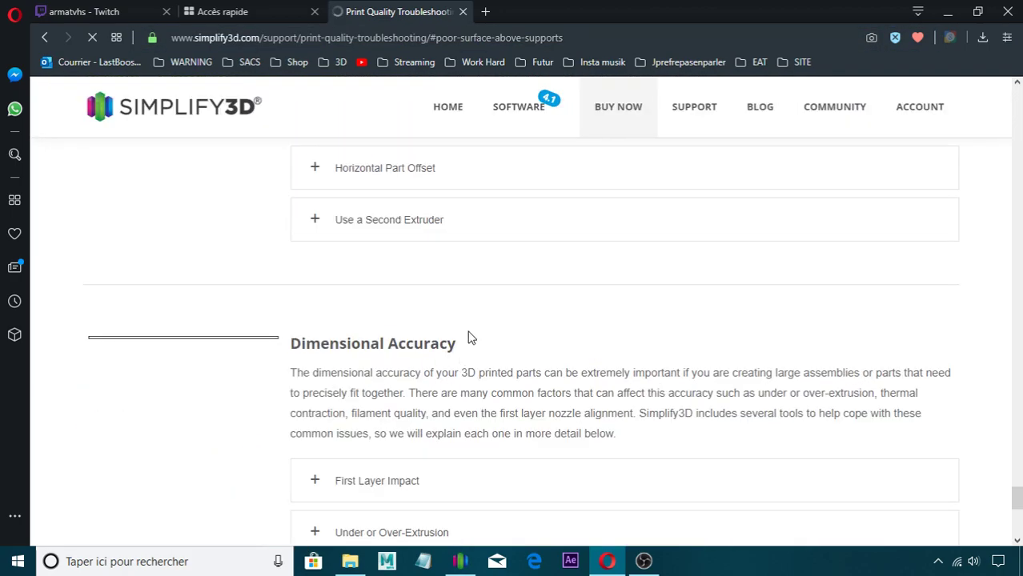
Examine the guide's thumbnail overview of print defects, from Not Extruding At Start down to the extruder problems
drag(1019, 489, 1006, 118)
scroll(800, 170, up, 6)
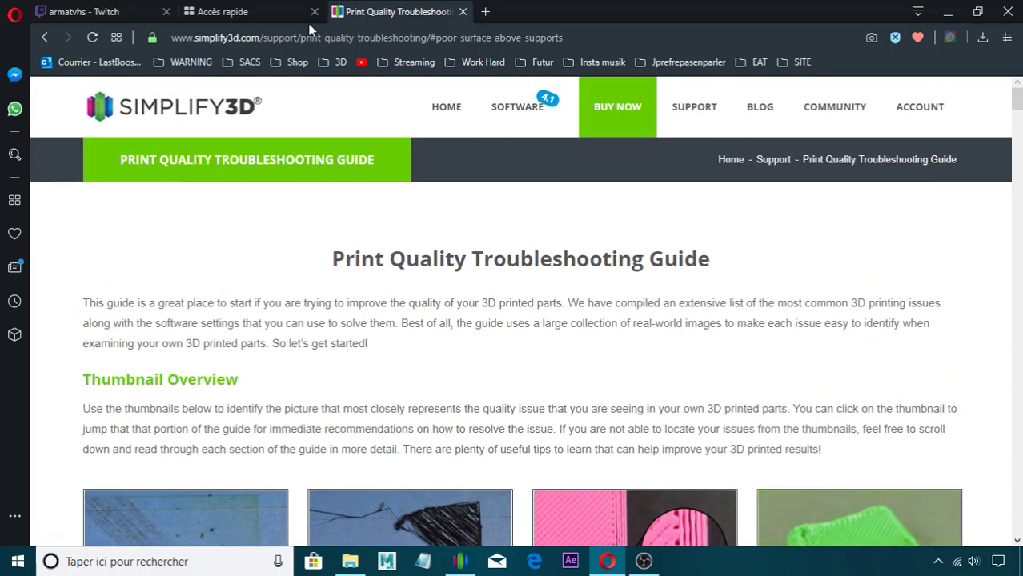
scroll(312, 281, down, 5)
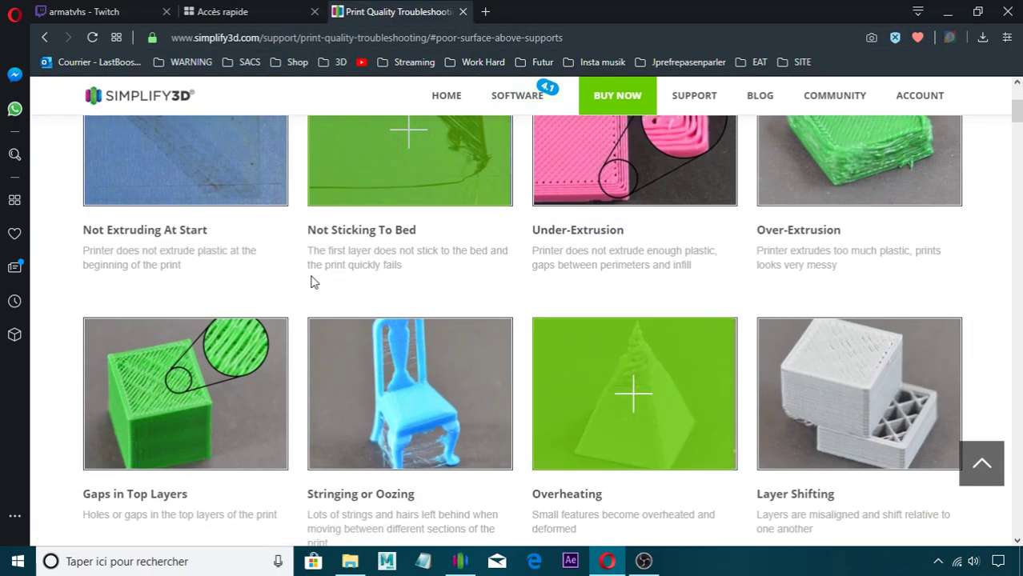
scroll(312, 282, up, 1)
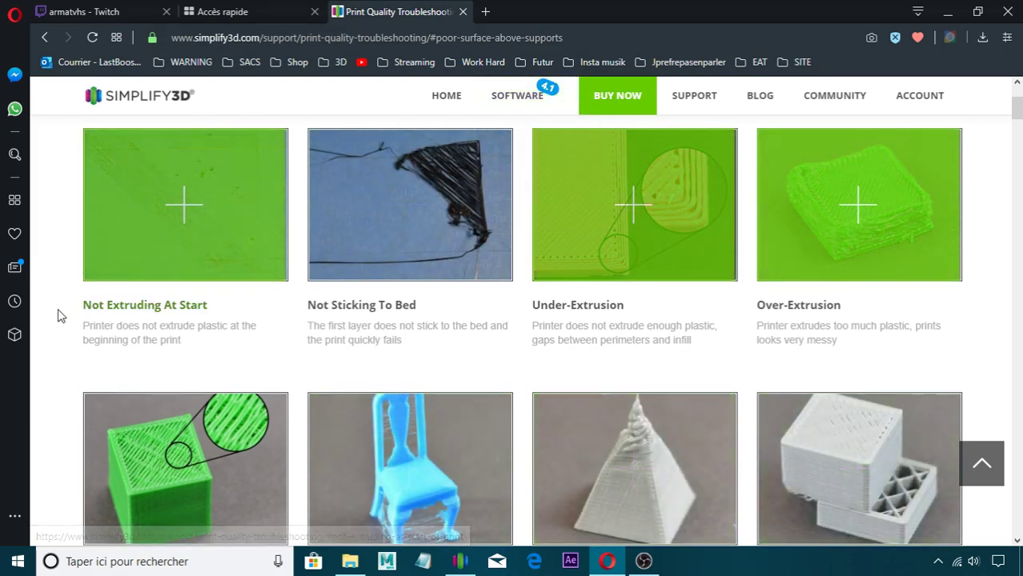
scroll(62, 316, down, 1)
scroll(62, 316, up, 1)
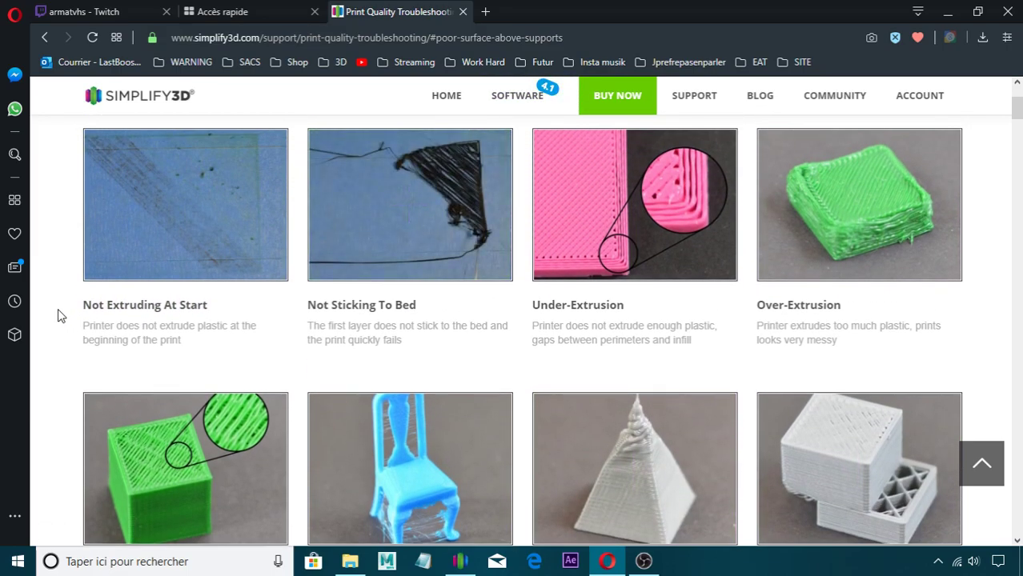
scroll(62, 316, down, 4)
scroll(58, 317, down, 2)
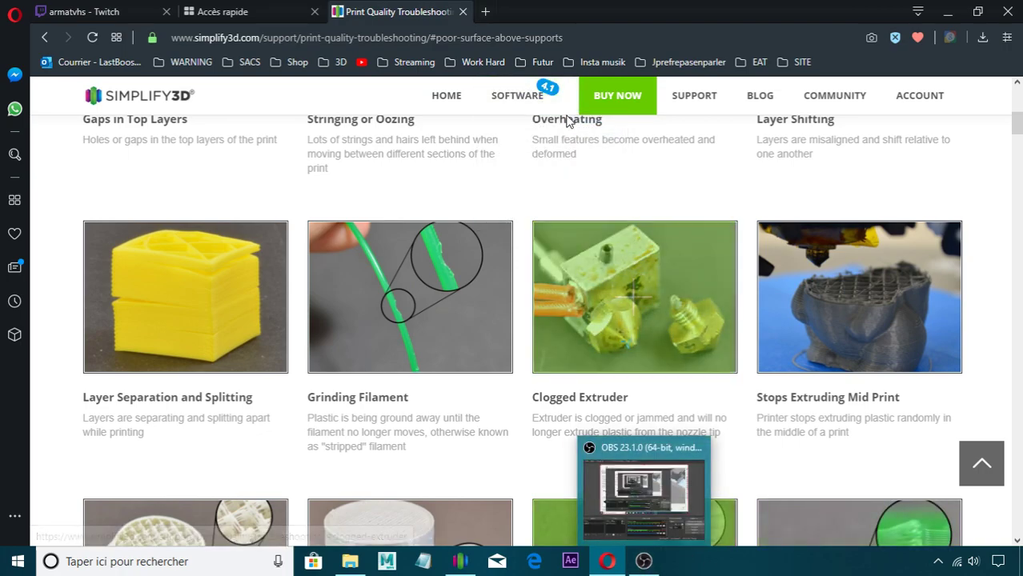
Check the recording in OBS, then go back to the process settings in Simplify3D
click(650, 562)
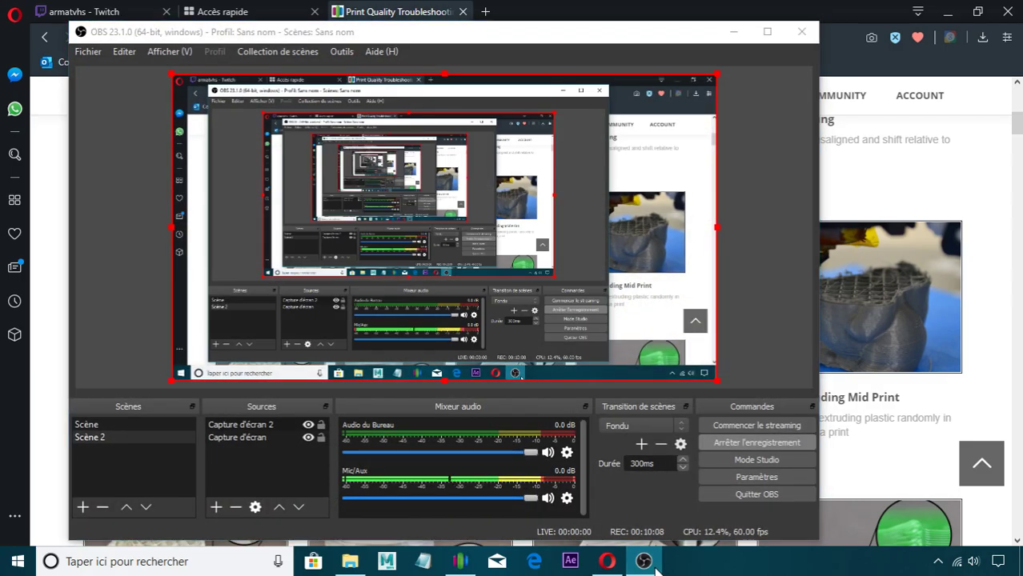
click(645, 563)
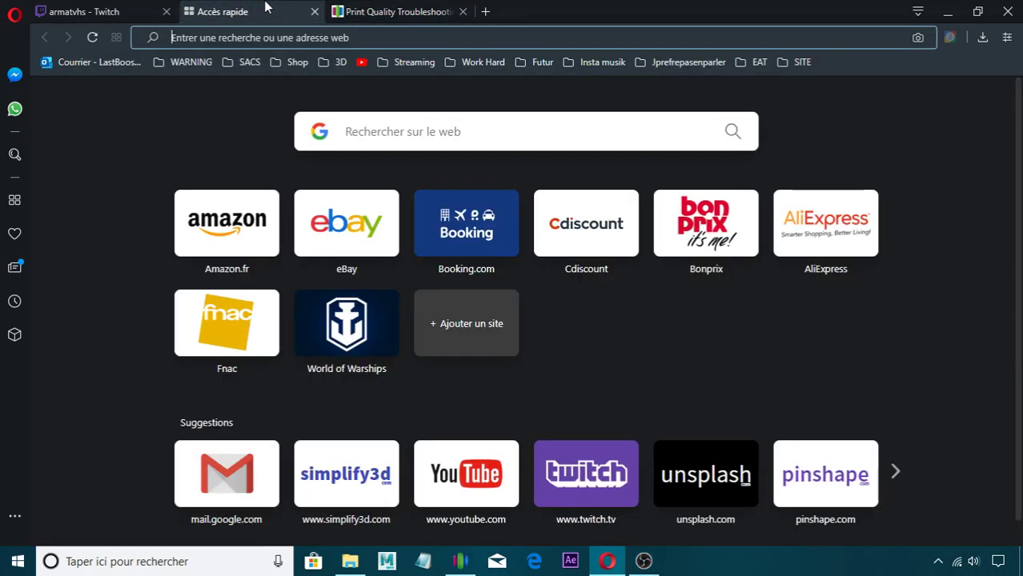
click(376, 11)
click(460, 561)
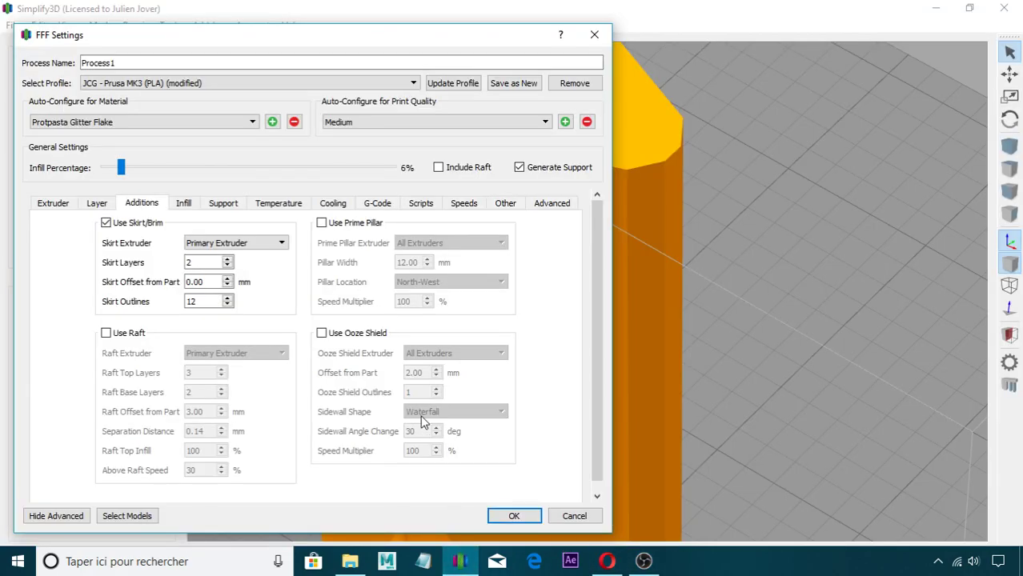
Glance at the infill options, return to the additions options and move the settings window clear of the model and process lists
click(182, 205)
click(150, 204)
drag(368, 37, 537, 27)
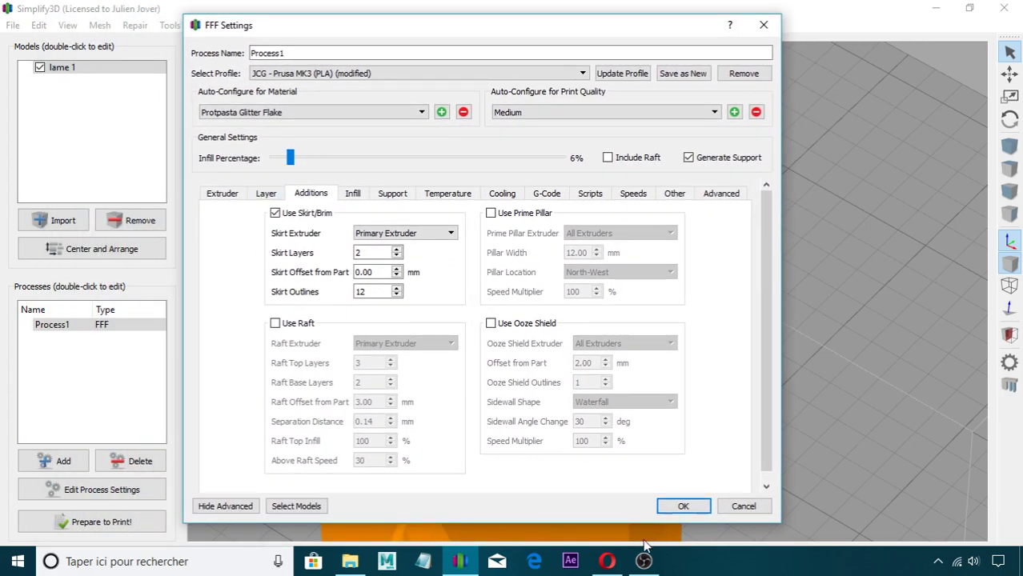
Revisit the troubleshooting guide in Opera, then return to Simplify3D and look over the infill, additions and layer settings
click(607, 561)
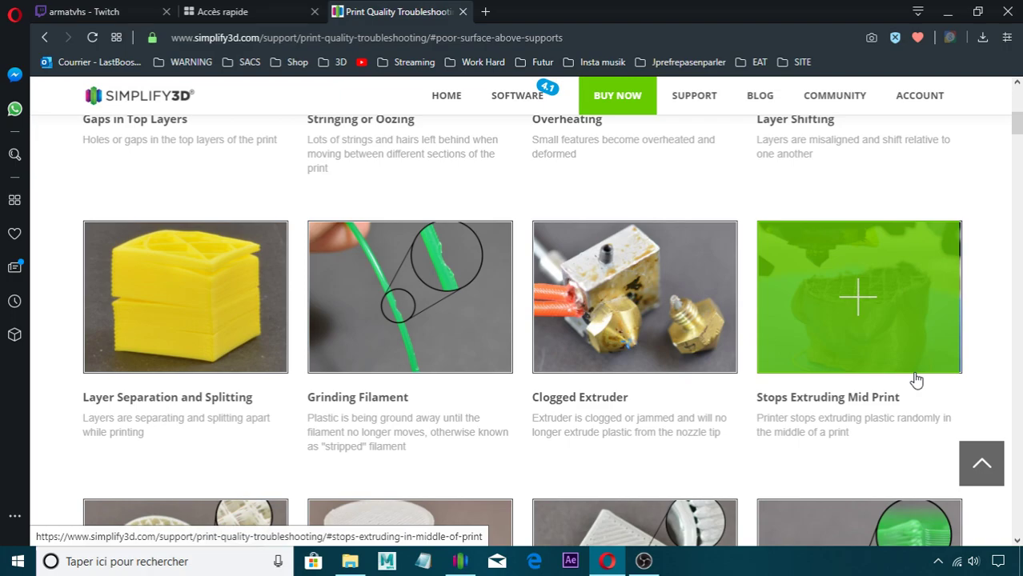
click(461, 561)
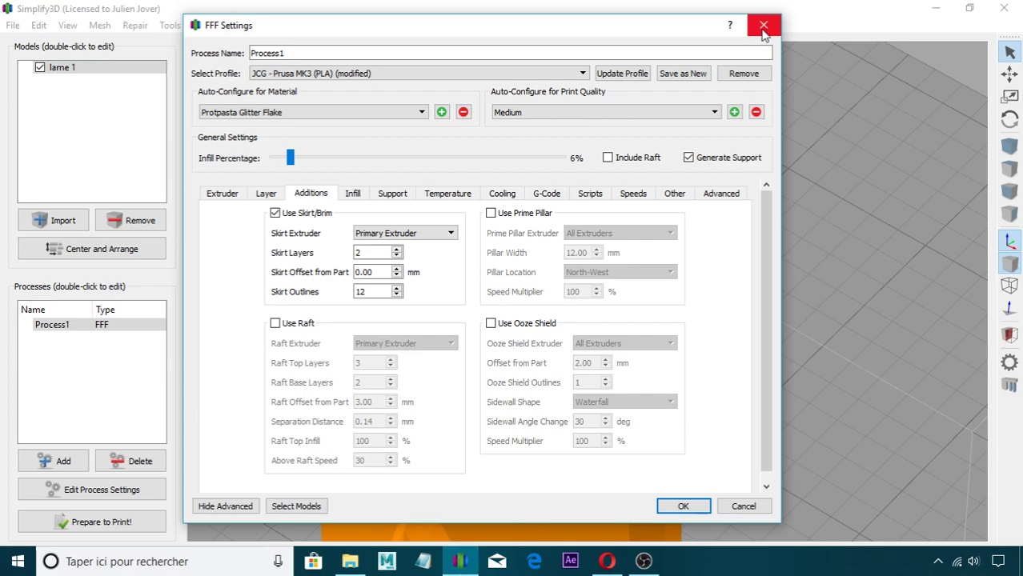
click(352, 194)
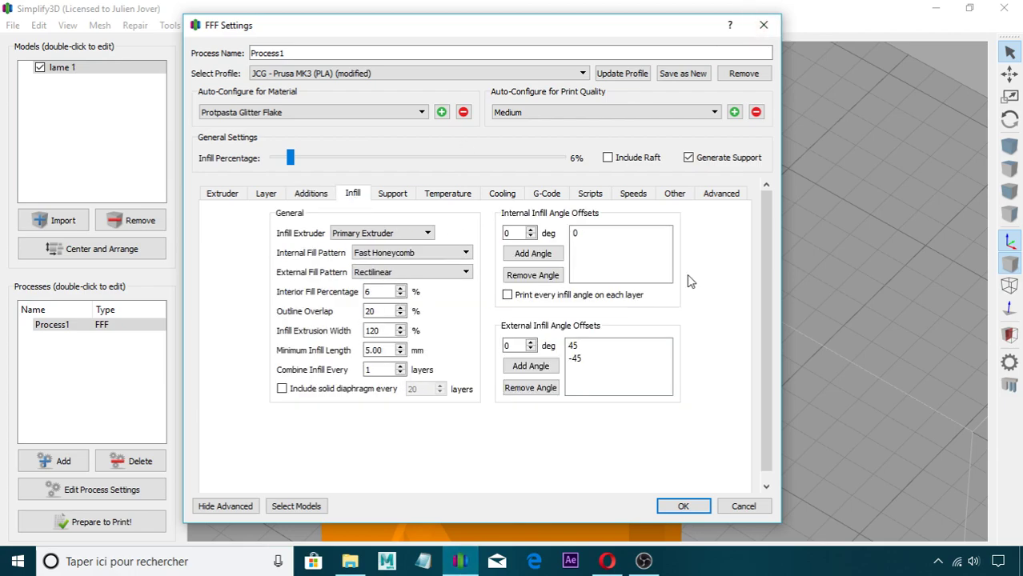
click(311, 194)
click(265, 196)
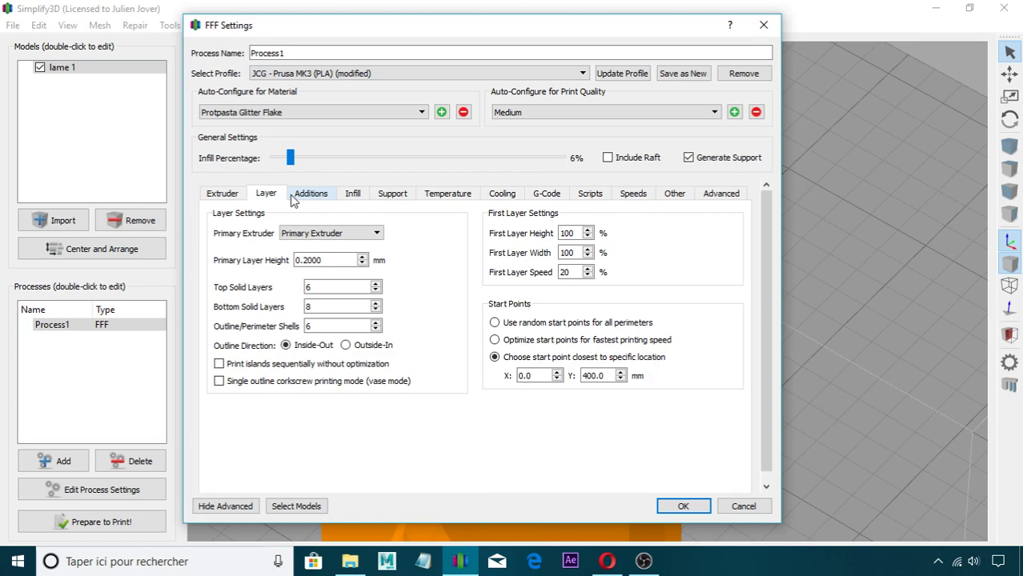
Compare the additions, layer and extruder settings of Process1, finishing on the skirt/brim options
click(301, 196)
click(269, 197)
click(223, 197)
click(254, 200)
click(305, 198)
click(271, 195)
click(320, 197)
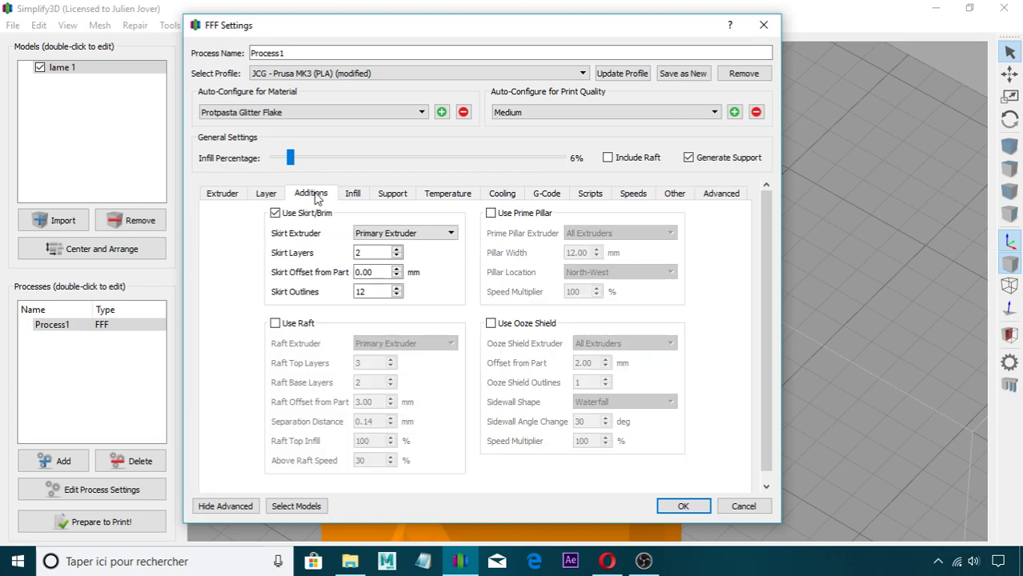
click(273, 198)
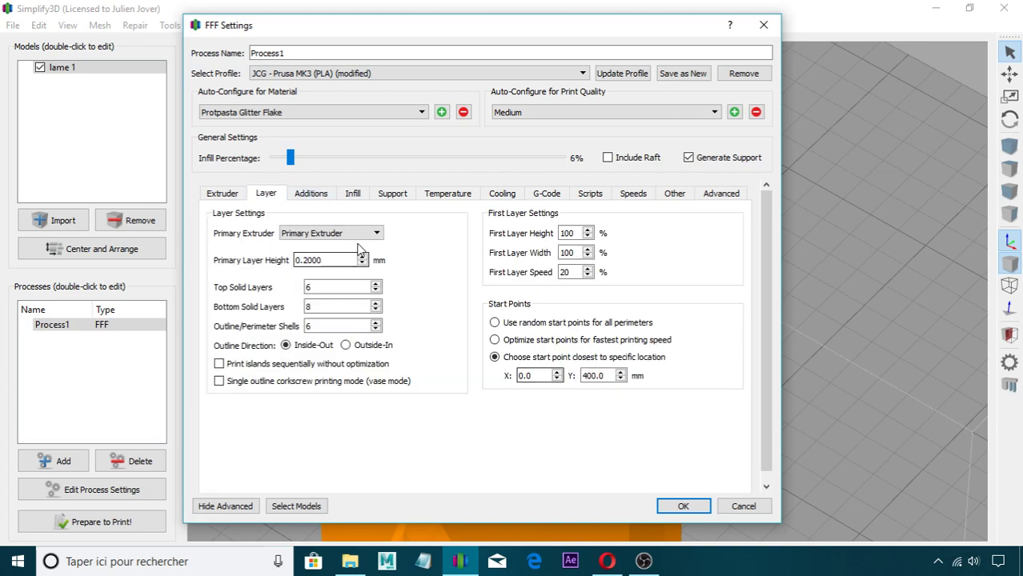
click(312, 197)
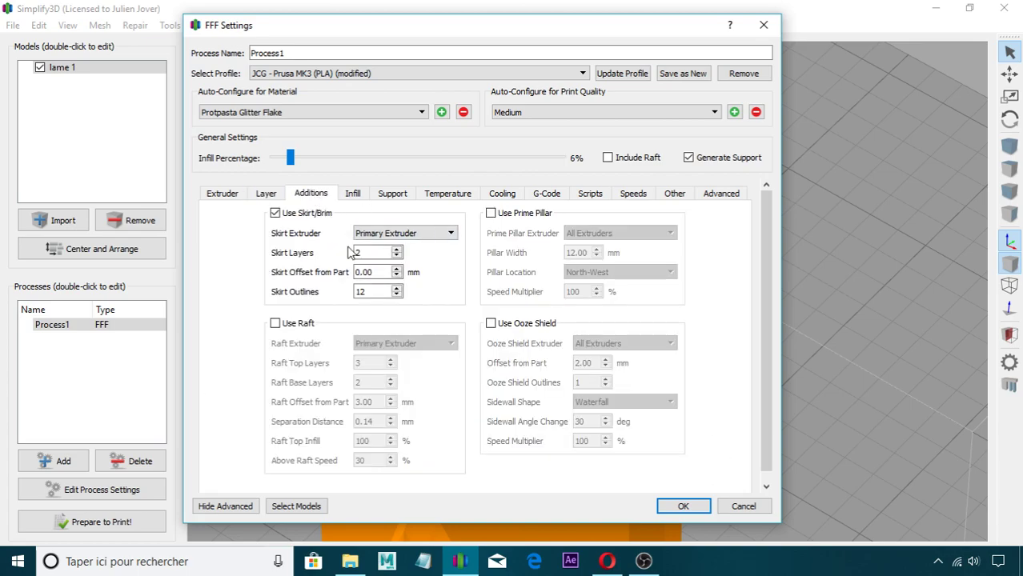
click(275, 196)
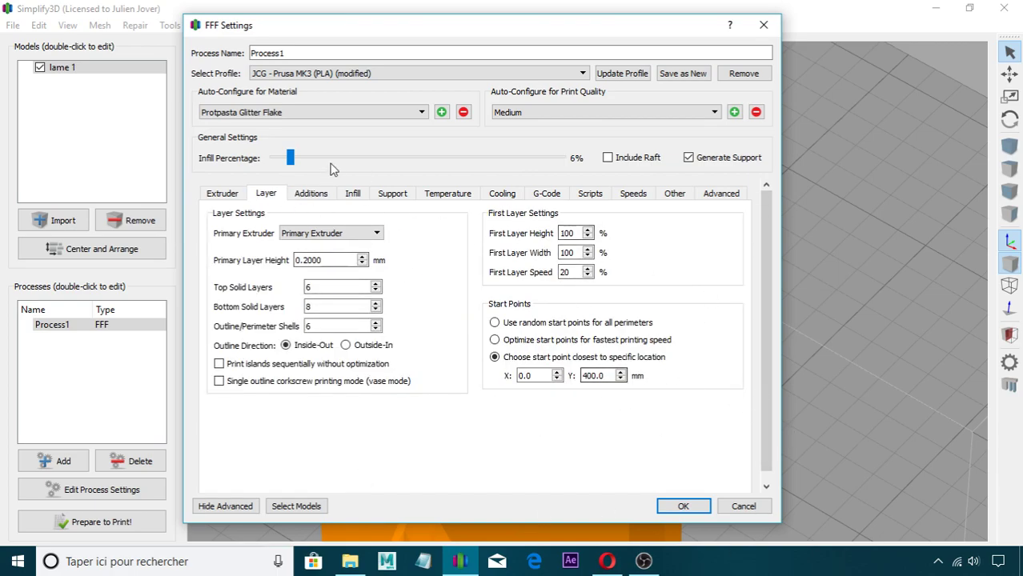
click(311, 194)
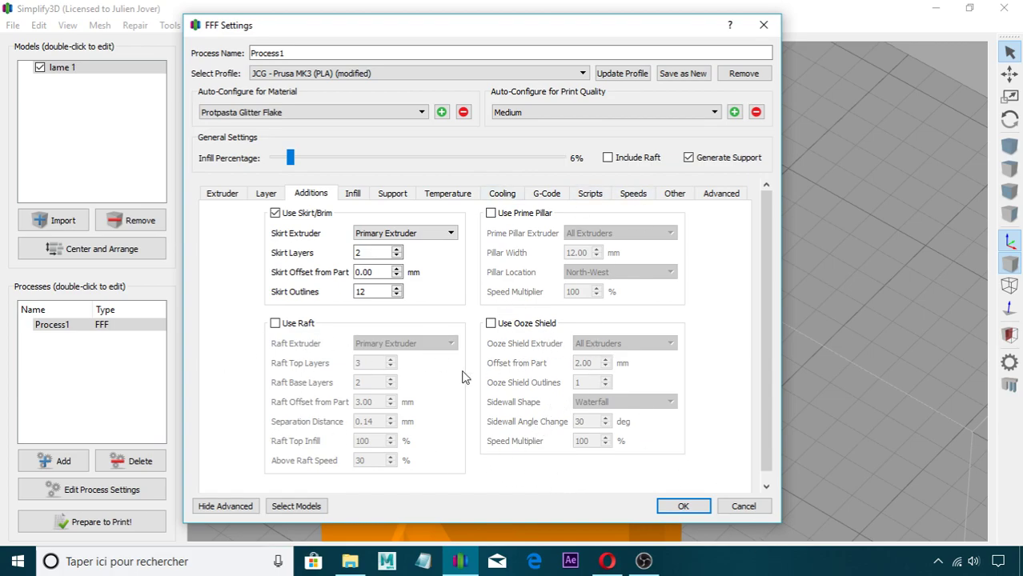
Toggle the skirt/brim off and back on, then close the process settings
click(275, 214)
click(274, 214)
click(764, 25)
Prepare the print preview of the lame 1 model and examine the brim outlines around its base
scroll(524, 329, down, 3)
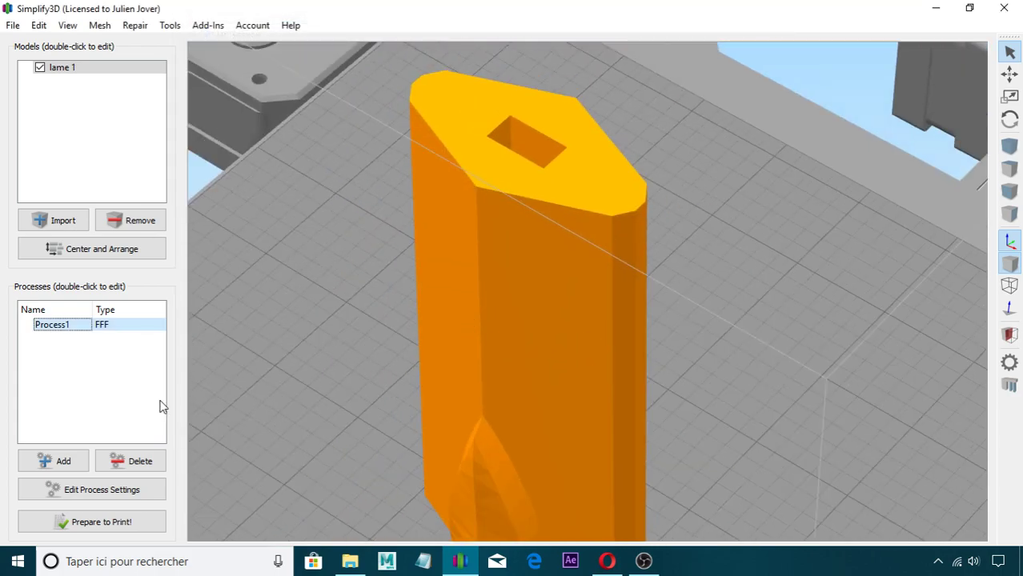
click(128, 521)
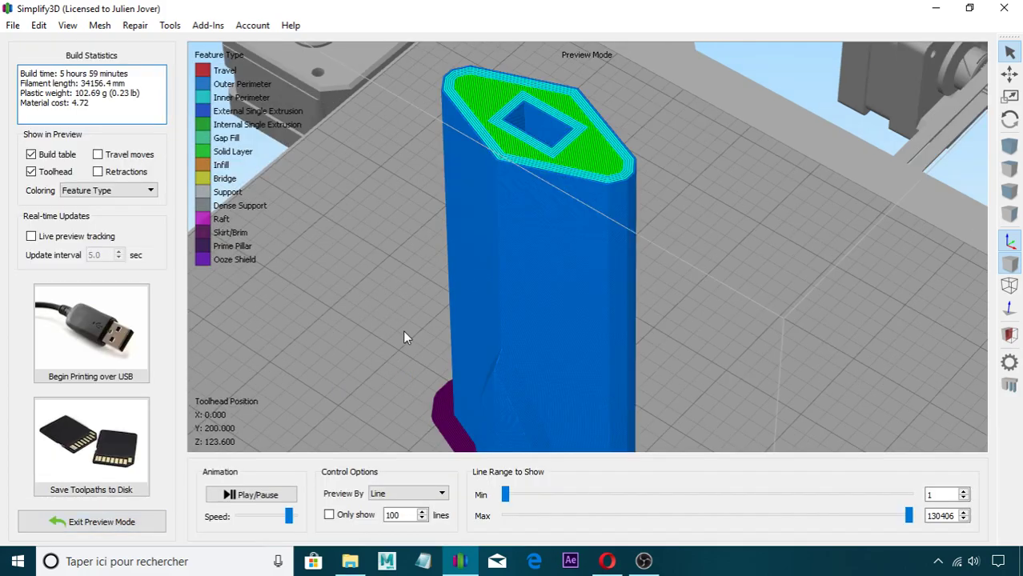
middle_drag(439, 376, 441, 320)
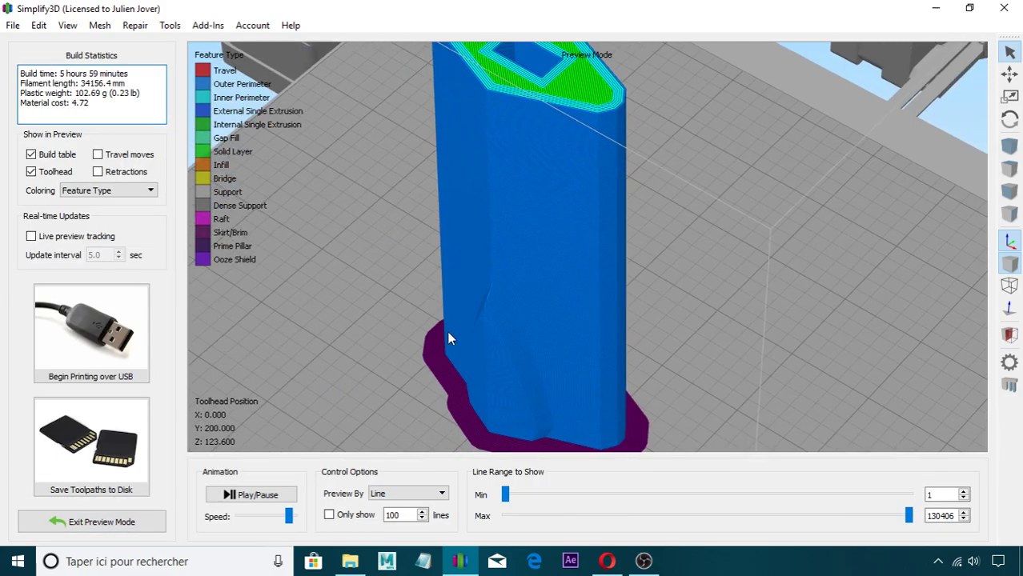
scroll(443, 343, down, 3)
drag(446, 346, 762, 298)
scroll(558, 346, up, 3)
drag(558, 346, 712, 252)
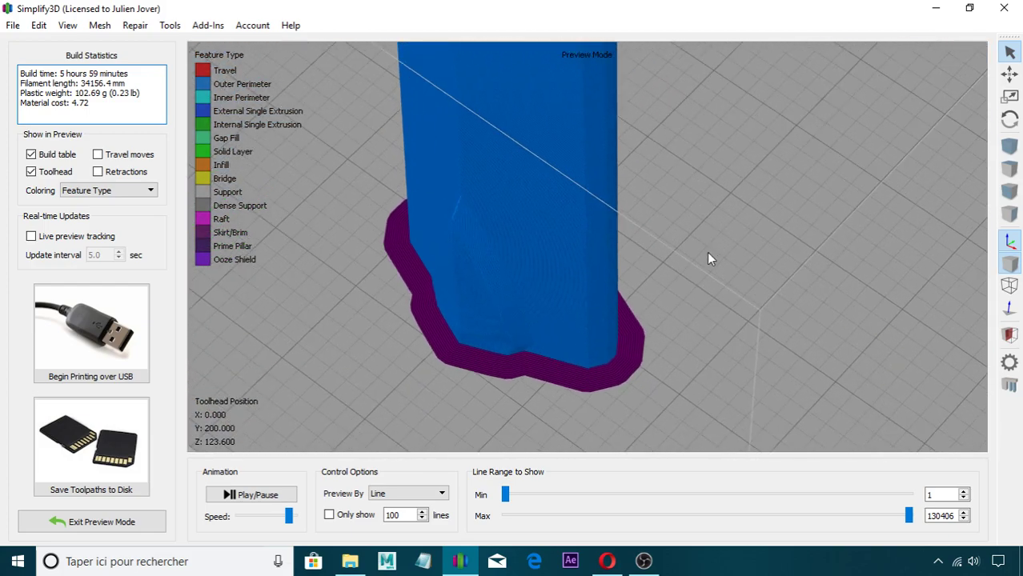
drag(327, 338, 825, 297)
middle_drag(488, 381, 490, 294)
scroll(490, 295, up, 5)
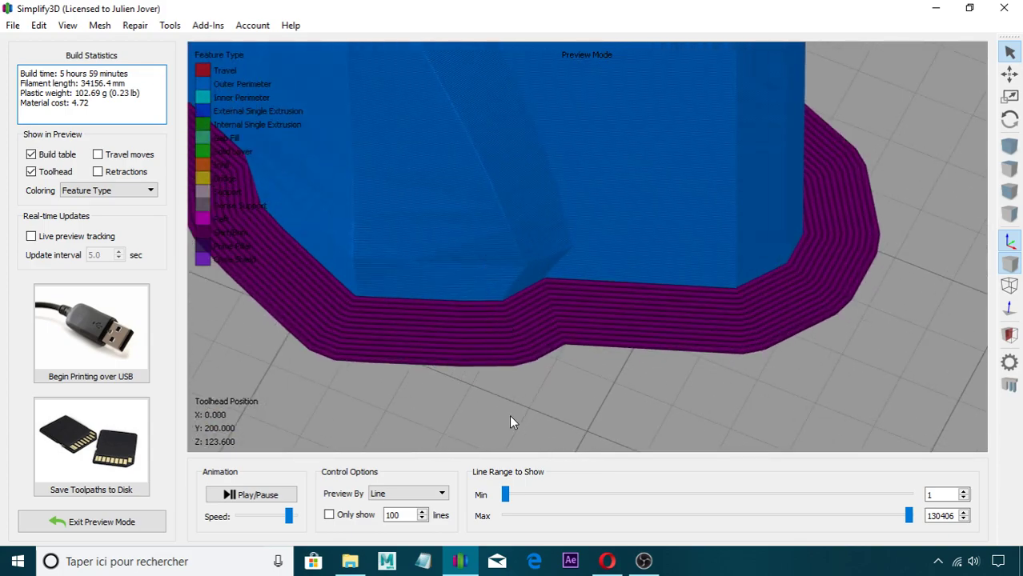
drag(450, 368, 551, 347)
Exit the print preview, reopen Process1's settings and review the additions and infill options, finishing on additions
click(147, 522)
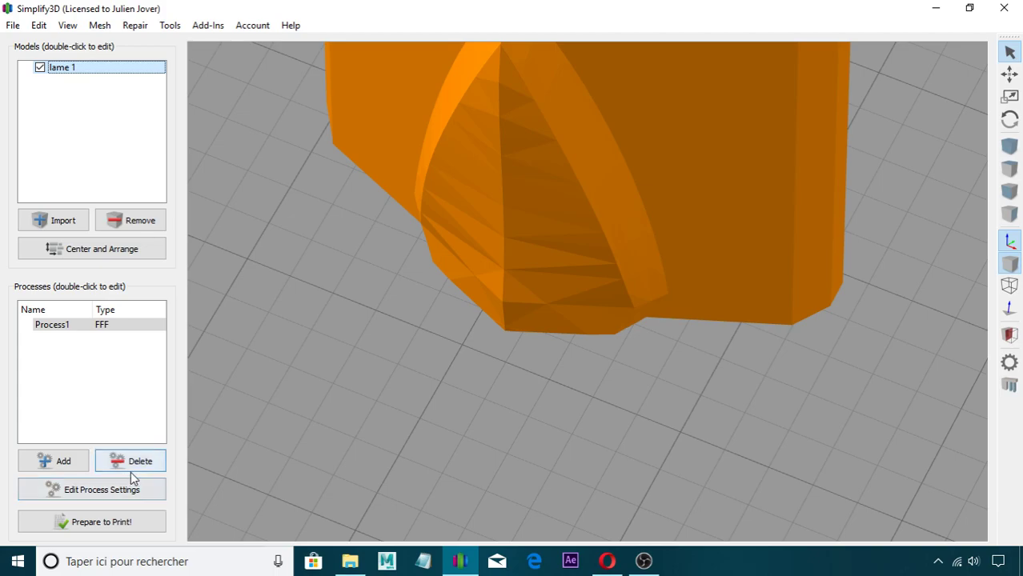
click(128, 491)
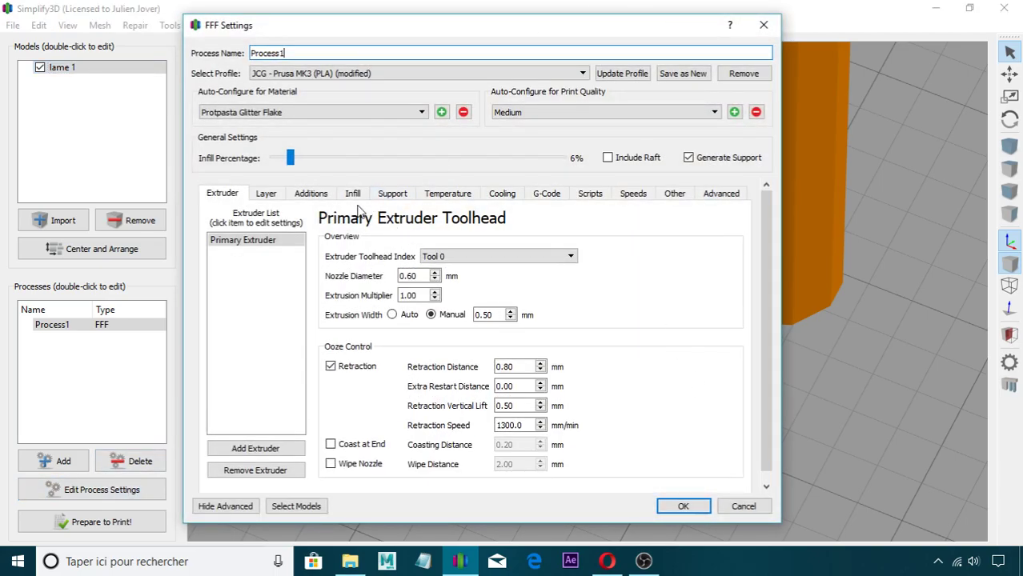
click(300, 196)
click(353, 193)
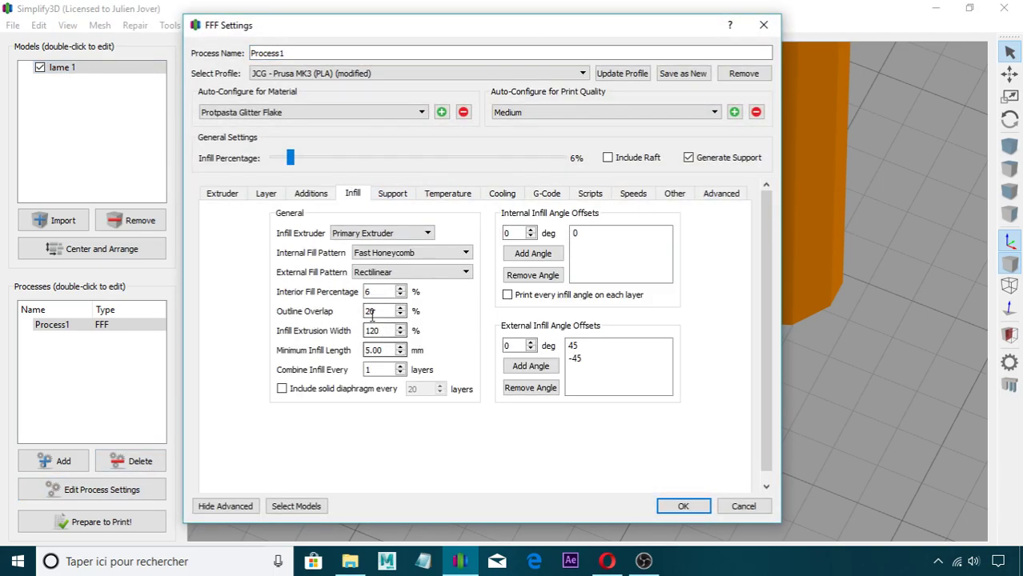
click(317, 197)
click(344, 194)
click(317, 197)
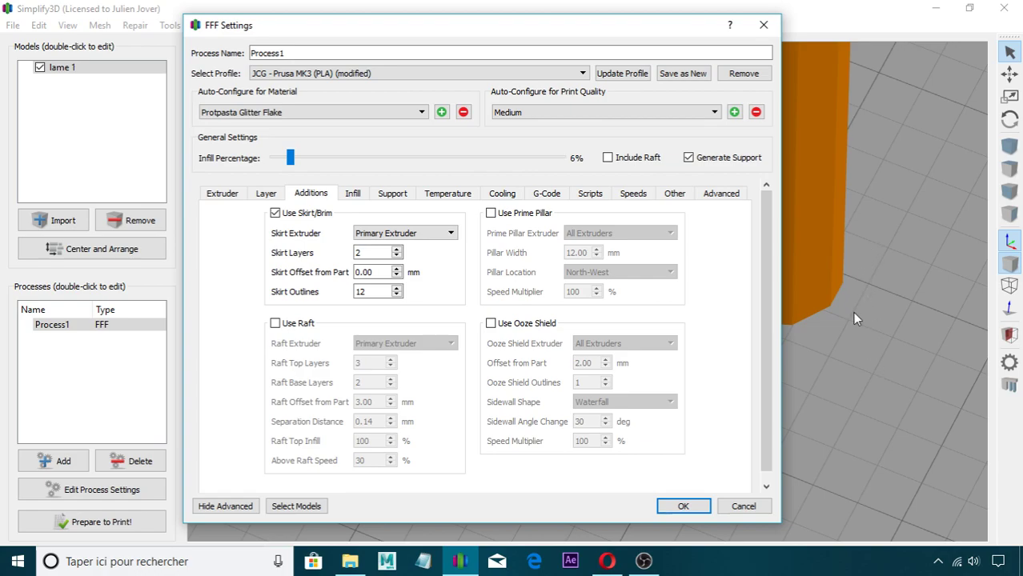
Close the process settings and examine the base of the lame 1 model where it meets the bed
click(764, 25)
right_drag(660, 352, 684, 426)
scroll(649, 398, down, 5)
drag(689, 360, 721, 232)
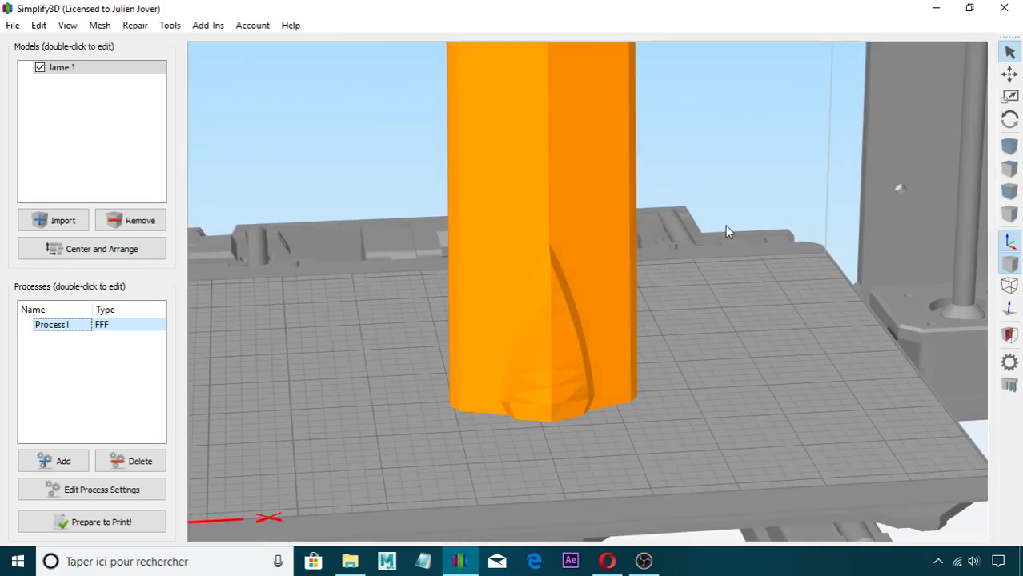
drag(699, 342, 173, 413)
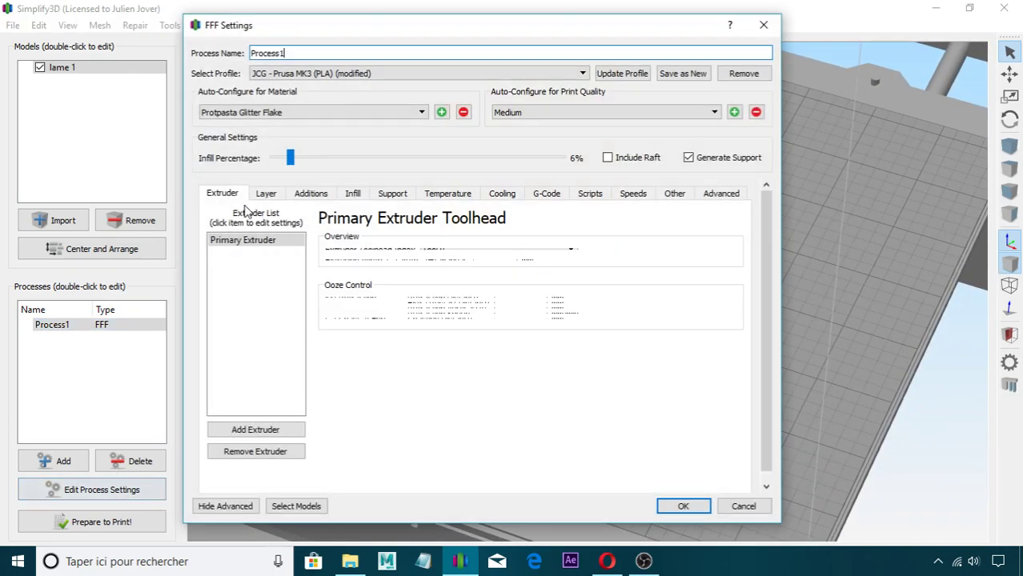
Compare Process1's additions and infill options, finishing on the infill settings
click(305, 193)
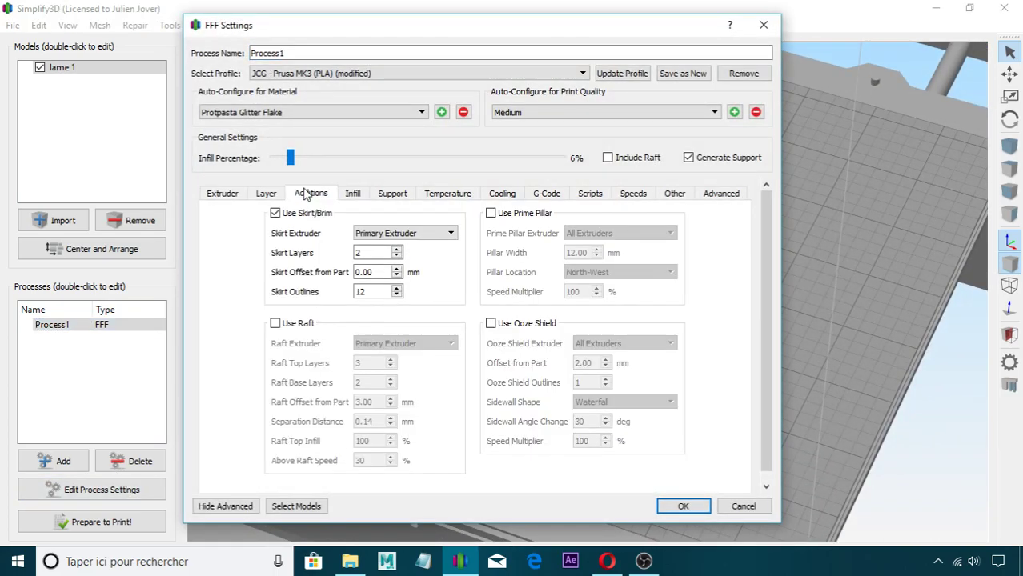
click(351, 195)
click(322, 201)
click(353, 194)
click(310, 194)
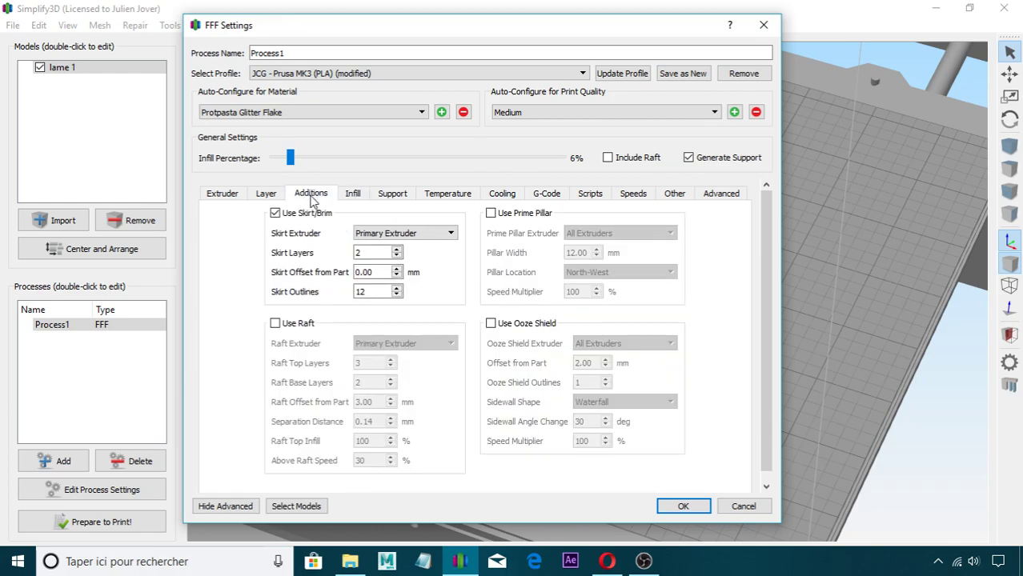
click(353, 194)
click(324, 194)
click(353, 193)
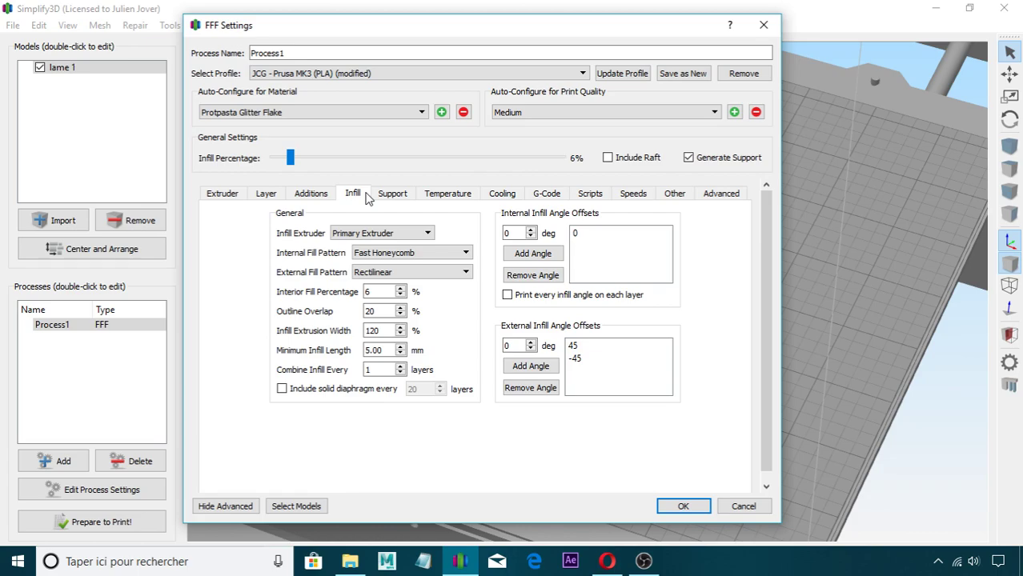
Set the skirt offset from part to 1.20 mm and reposition the settings window so the model can be seen
click(311, 194)
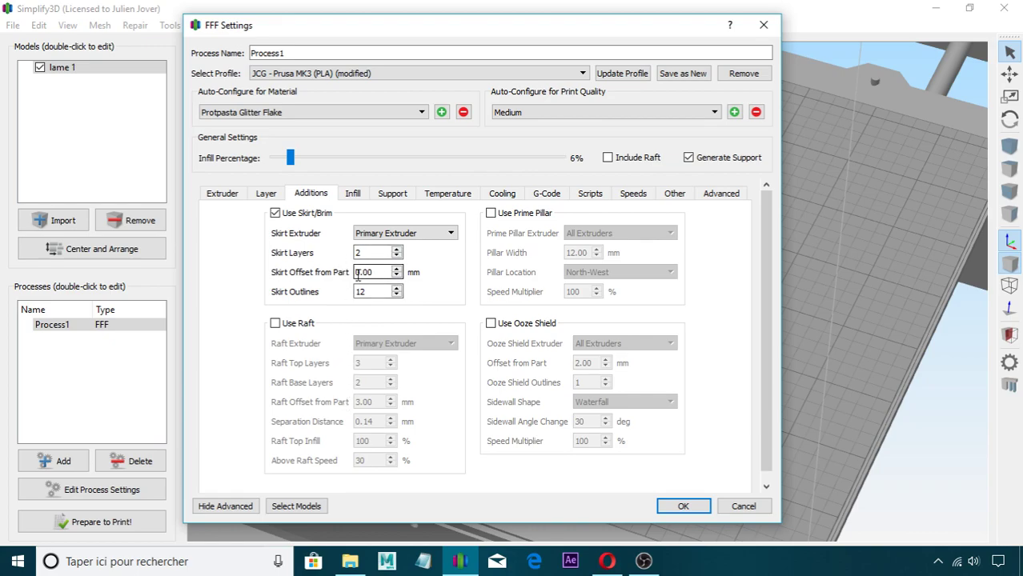
click(396, 270)
click(397, 270)
click(396, 271)
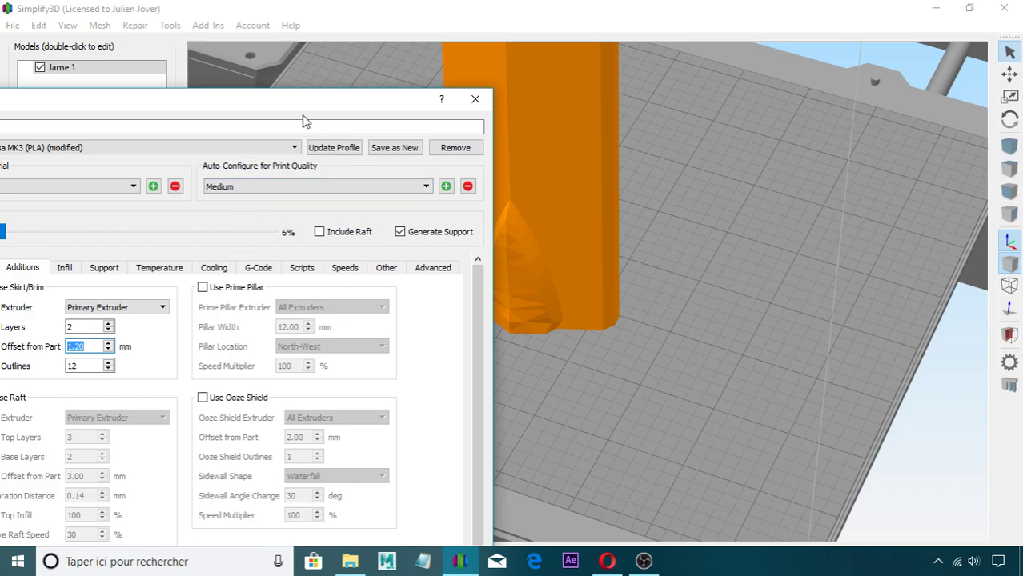
drag(338, 101, 504, 71)
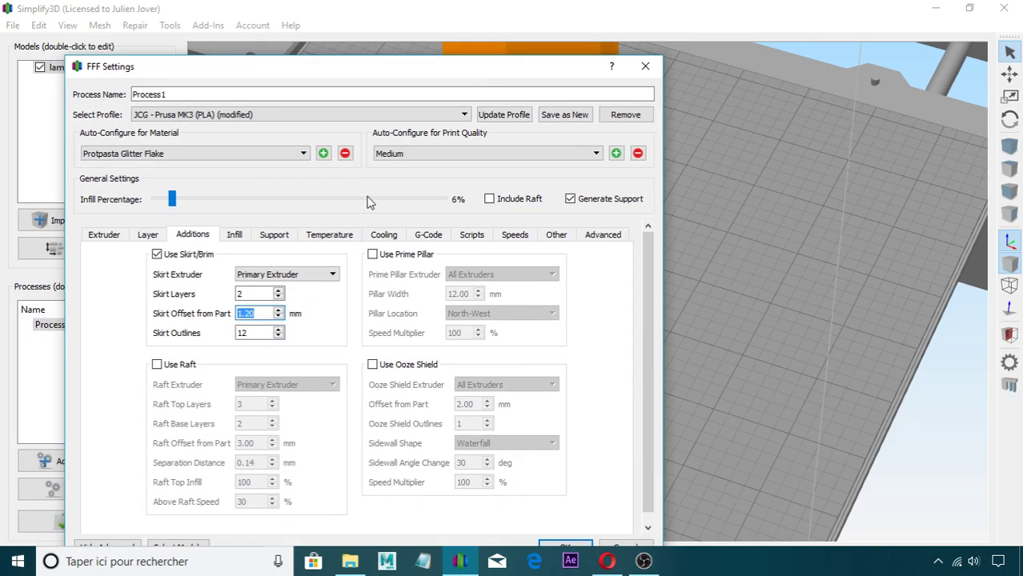
click(329, 305)
drag(359, 69, 364, 39)
Try infill percentages of 30% and 23% for Process1, finishing at 10%
click(244, 221)
drag(197, 168, 265, 176)
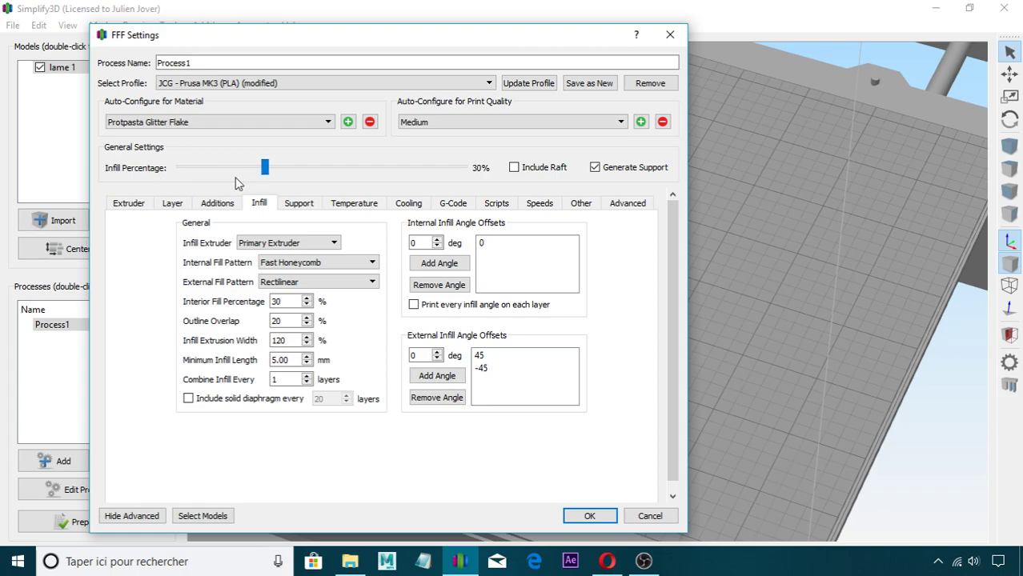
mouse_move(264, 170)
mouse_down()
mouse_move(393, 174)
mouse_move(266, 180)
mouse_move(245, 169)
mouse_up()
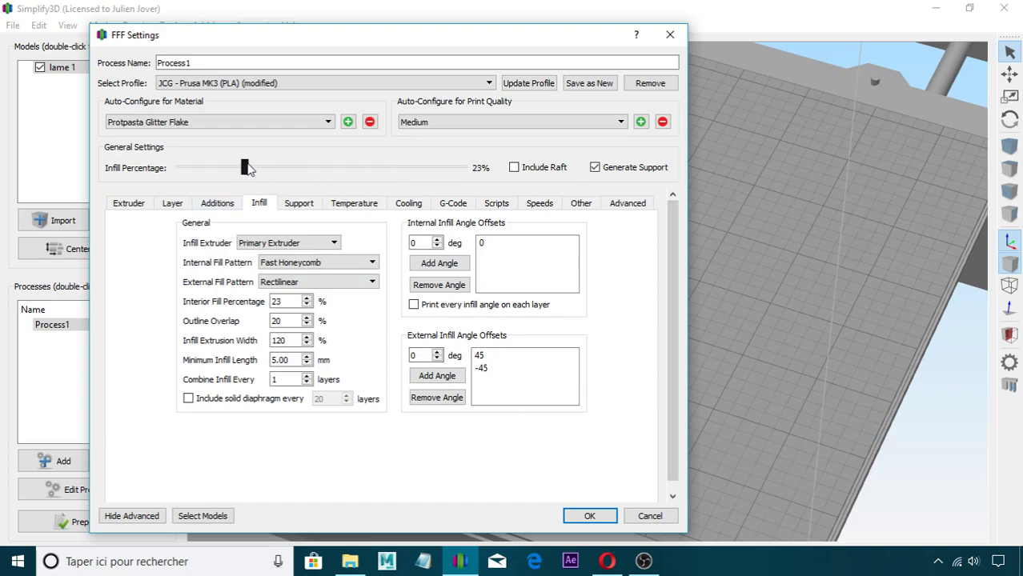
drag(248, 169, 209, 177)
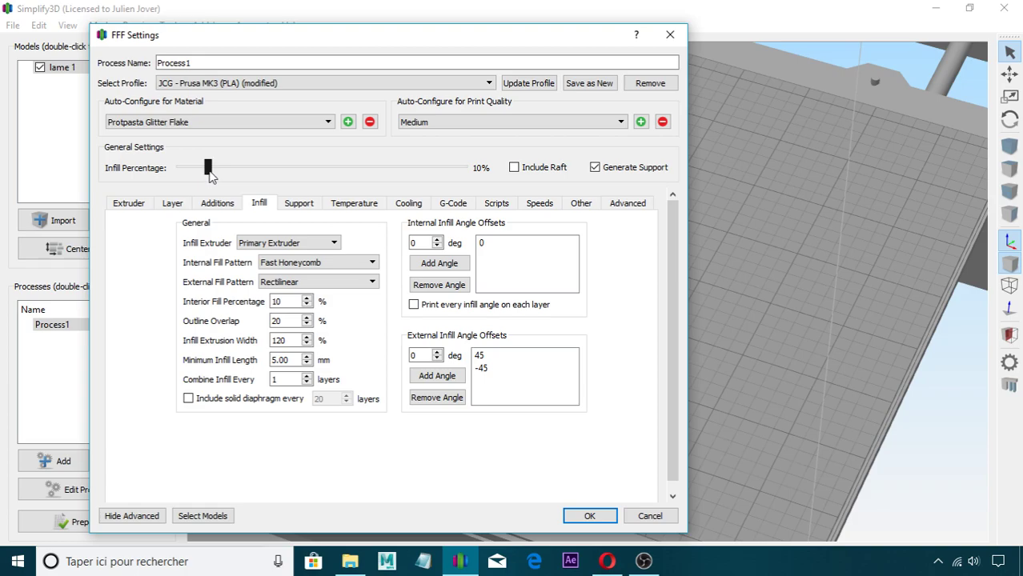
drag(211, 176, 211, 178)
Review the additions, infill and support settings of Process1, including the infill patterns, finishing on the support options
click(213, 207)
click(258, 205)
click(298, 205)
click(260, 205)
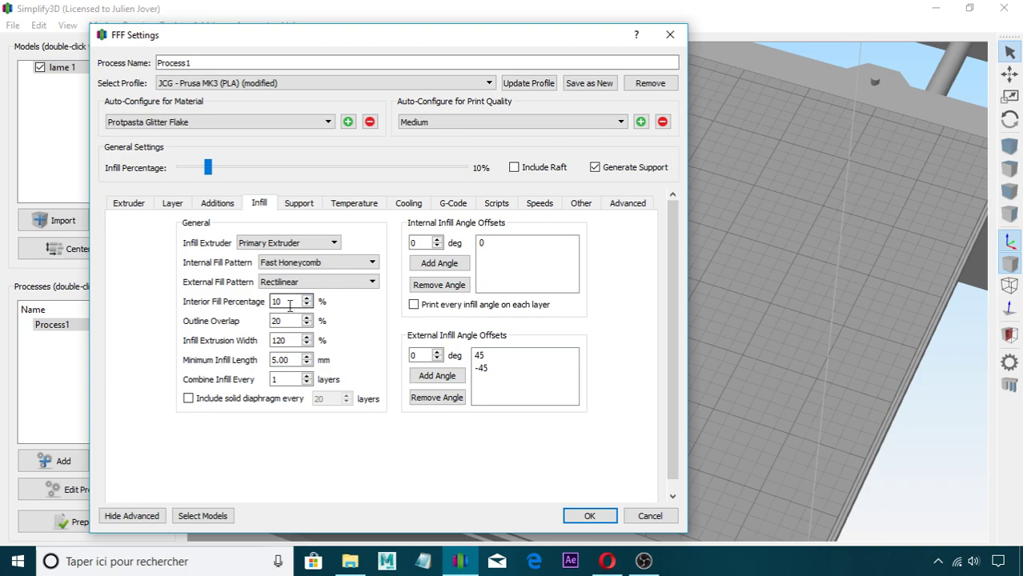
click(295, 205)
click(262, 206)
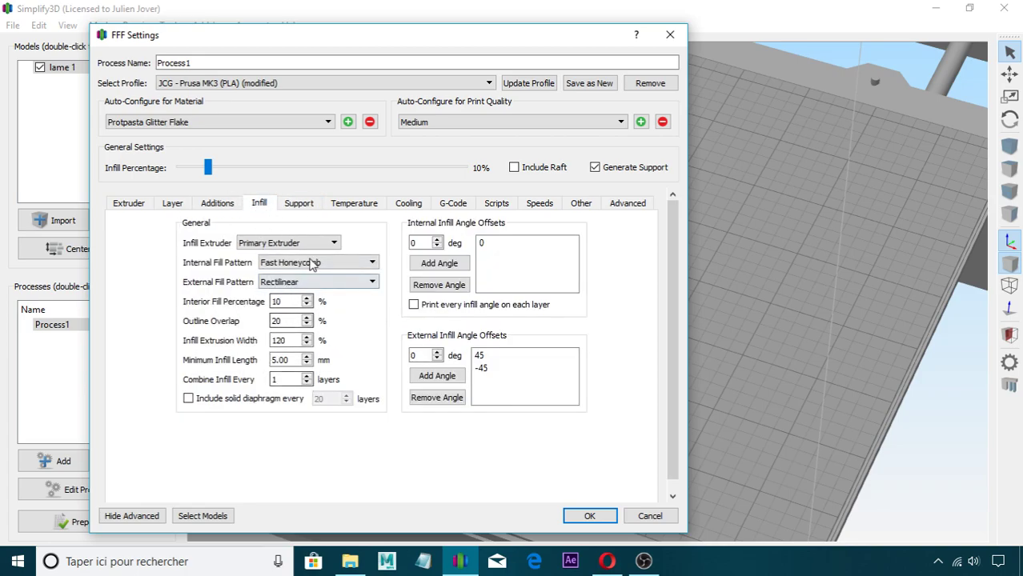
click(298, 209)
click(262, 202)
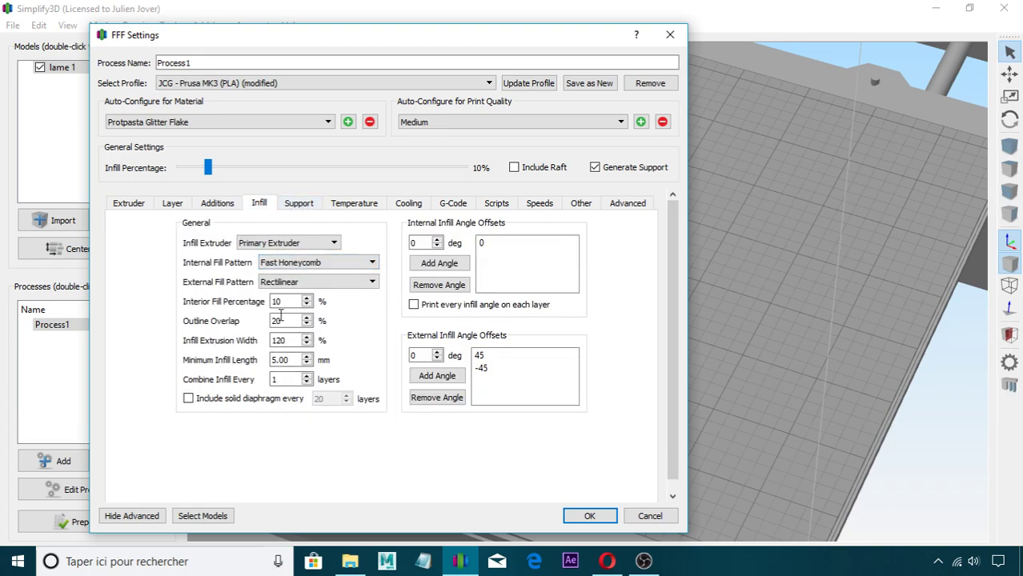
click(298, 204)
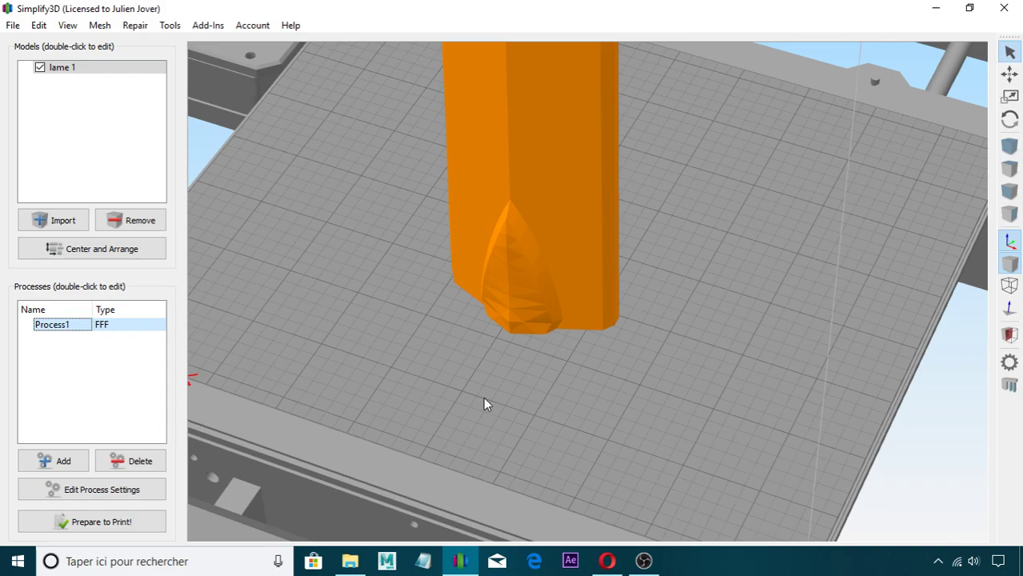
Examine the lame 1 model from above, then switch to File Explorer and browse the Downloads folder for another model
scroll(485, 404, up, 3)
drag(526, 304, 676, 437)
right_drag(600, 410, 580, 458)
click(351, 566)
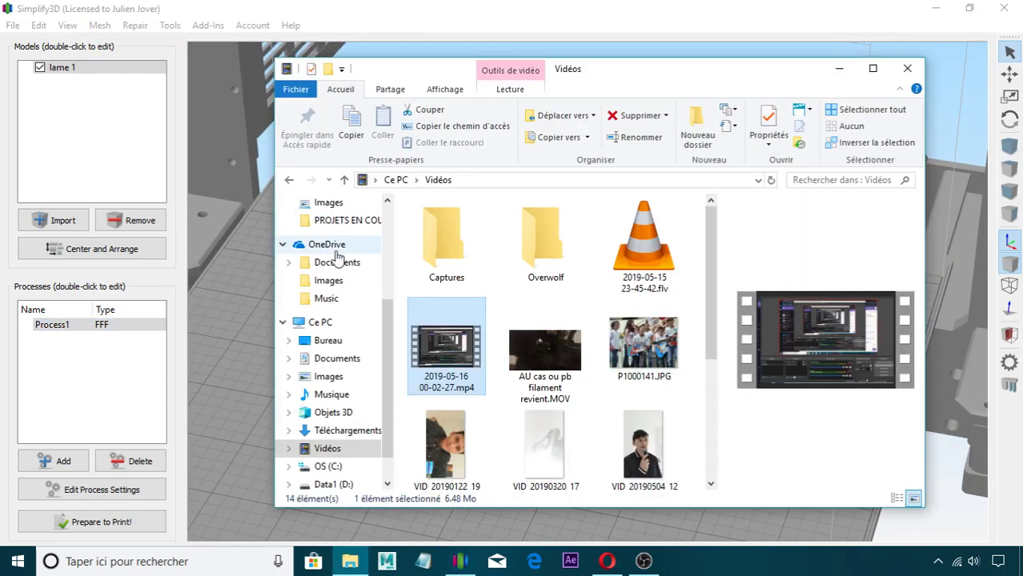
click(360, 394)
click(353, 433)
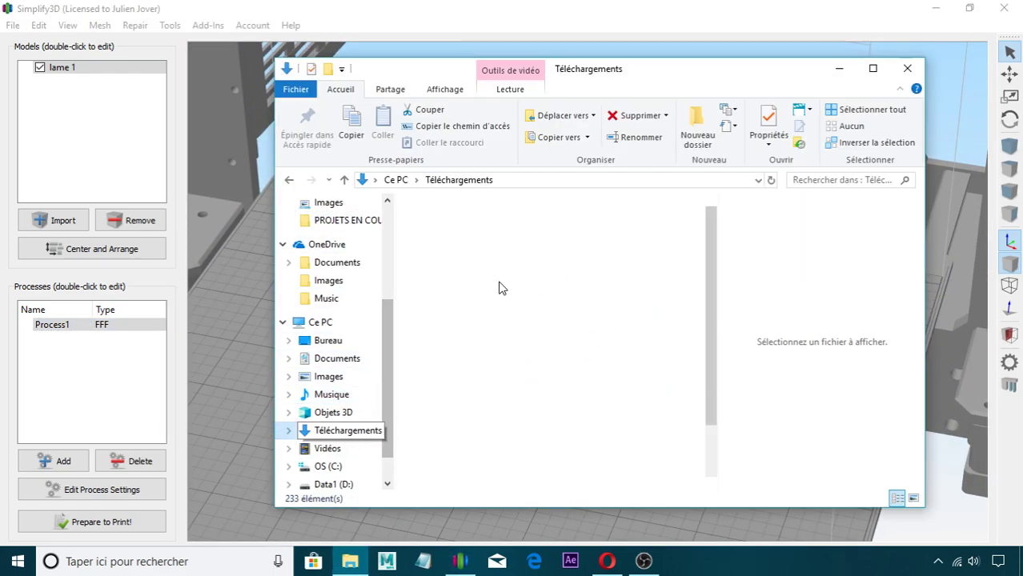
click(513, 349)
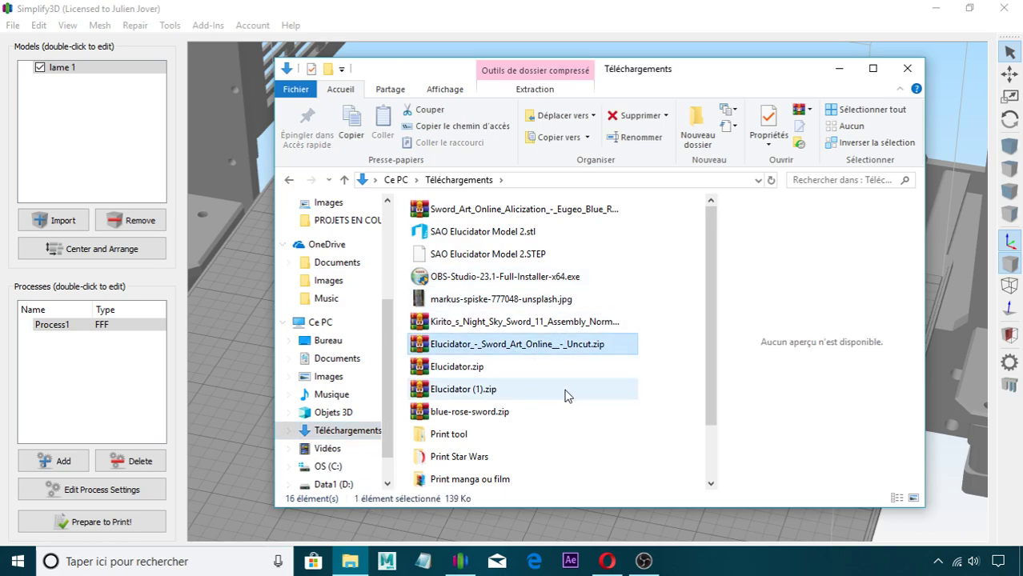
Inspect the contents of Elucidator.zip and the source folder of blue-rose-sword.zip, closing each archive
click(489, 367)
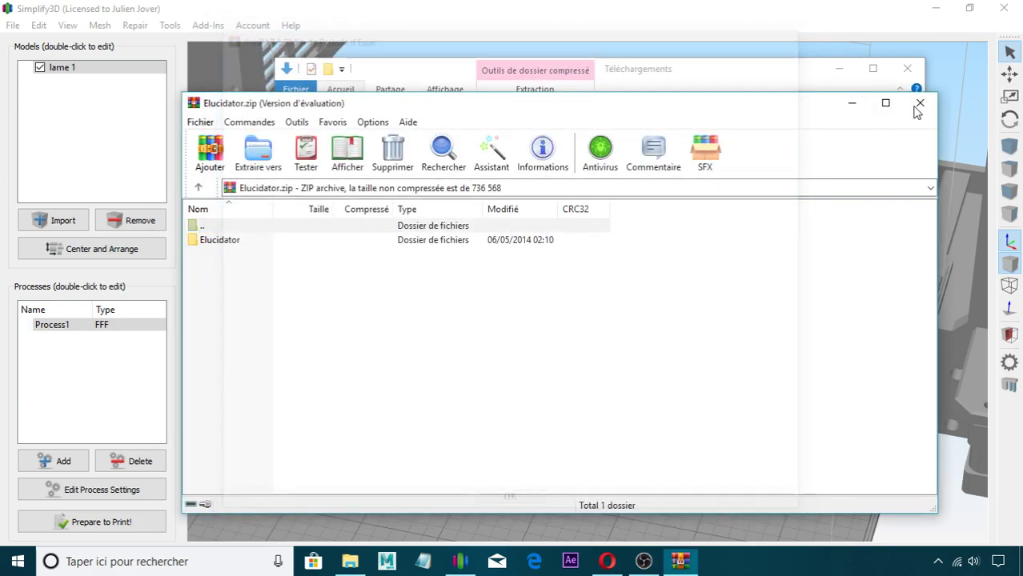
click(919, 103)
click(494, 421)
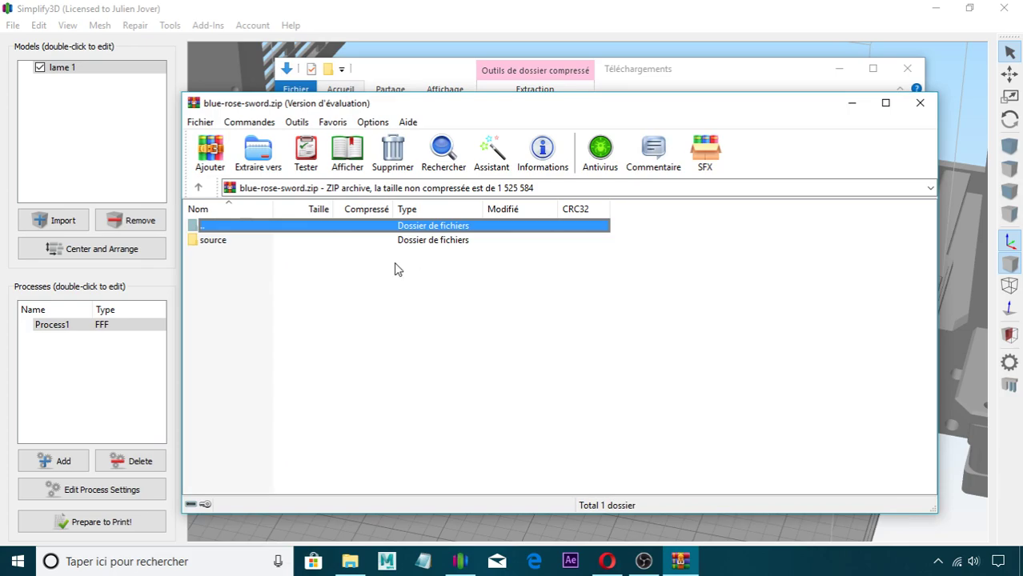
click(638, 314)
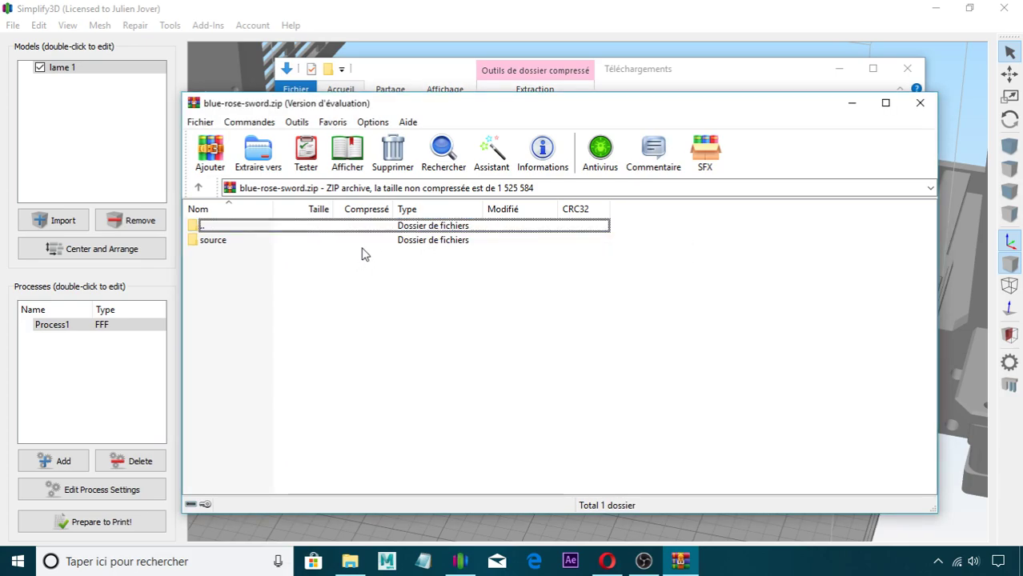
double_click(371, 240)
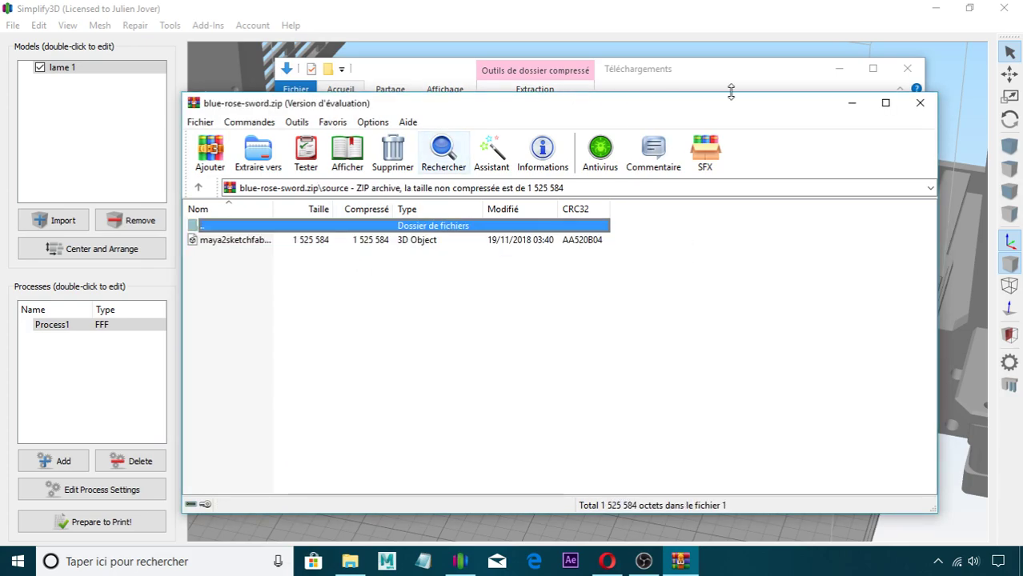
click(921, 103)
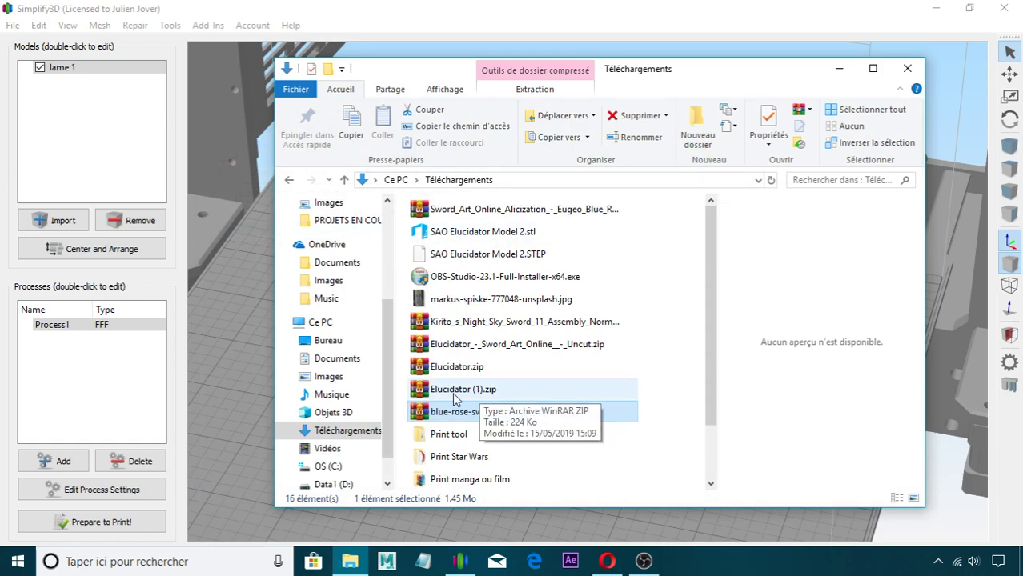
Import Joker 1911.obj from the Print manga ou film folder into Simplify3D and close the file explorer
click(485, 479)
double_click(485, 479)
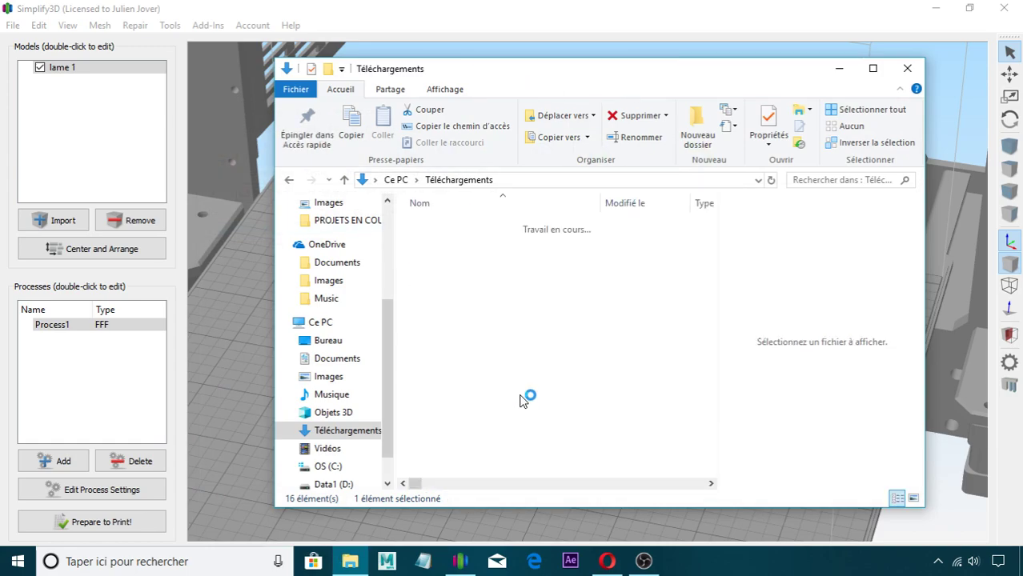
click(443, 274)
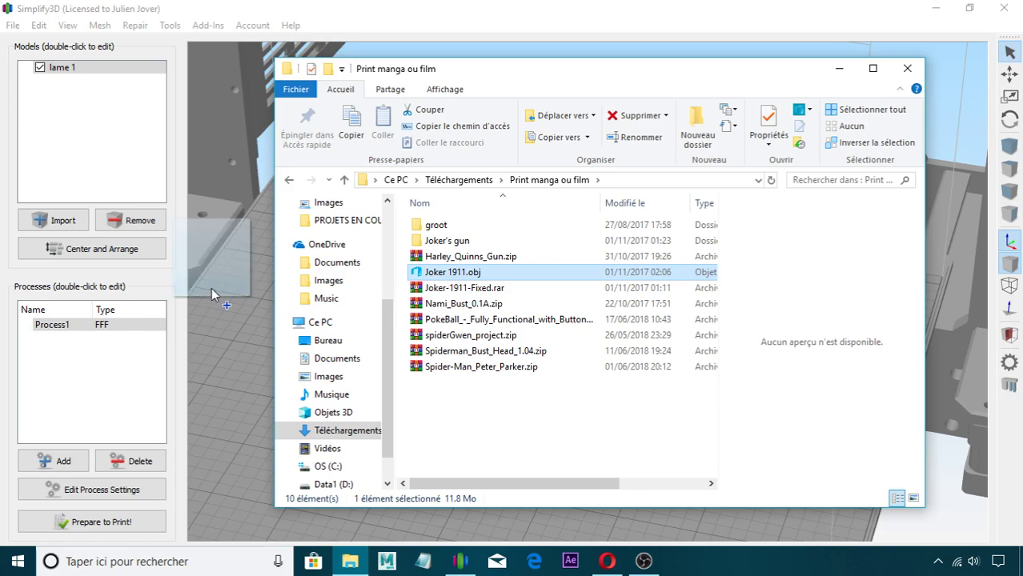
click(907, 69)
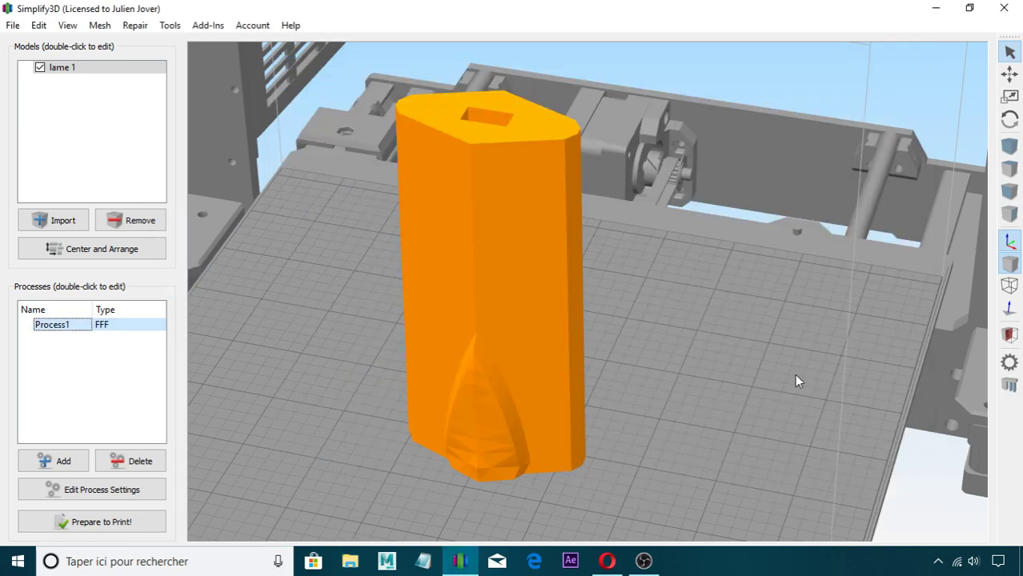
Delete the lame 1 model from the build plate and close the reopened file explorer
scroll(535, 380, down, 5)
drag(539, 384, 606, 417)
scroll(681, 412, up, 4)
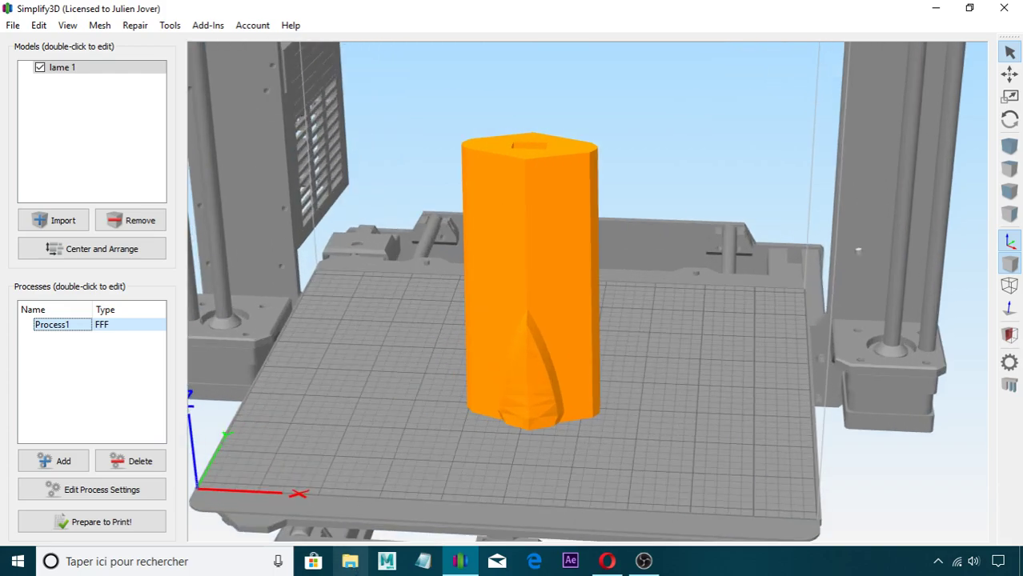
scroll(463, 423, down, 1)
drag(463, 423, 519, 495)
click(562, 349)
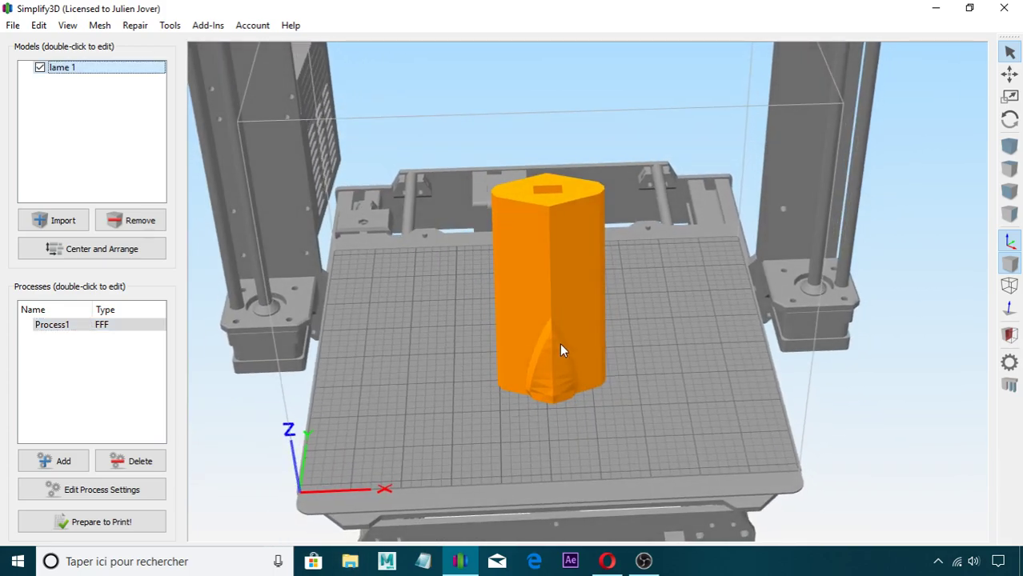
key(Delete)
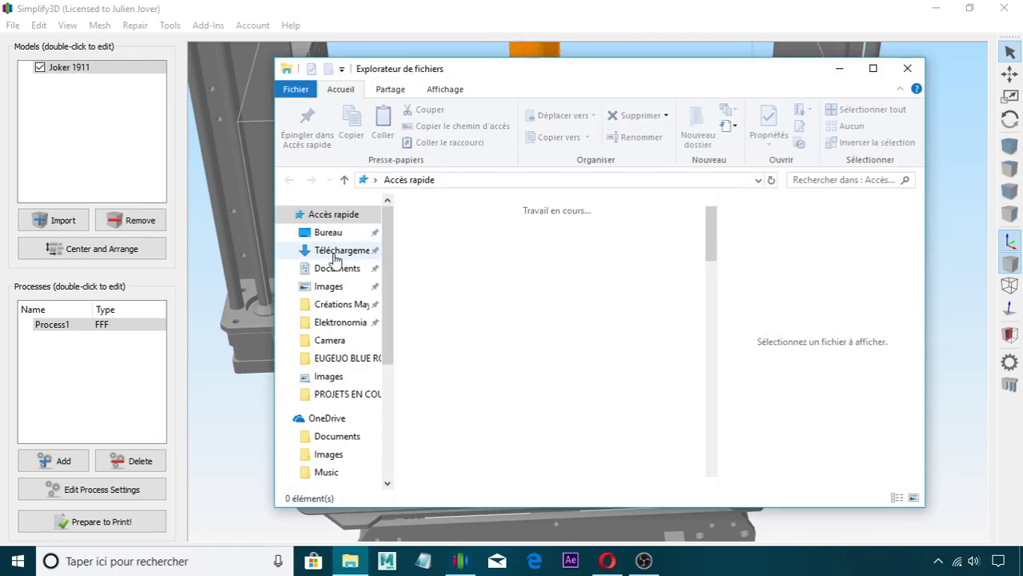
click(334, 252)
click(920, 67)
Generate automatic supports for the Joker 1911 model with Normal type, 2.50 mm pillar resolution and 62° maximum overhang angle
drag(495, 299, 267, 311)
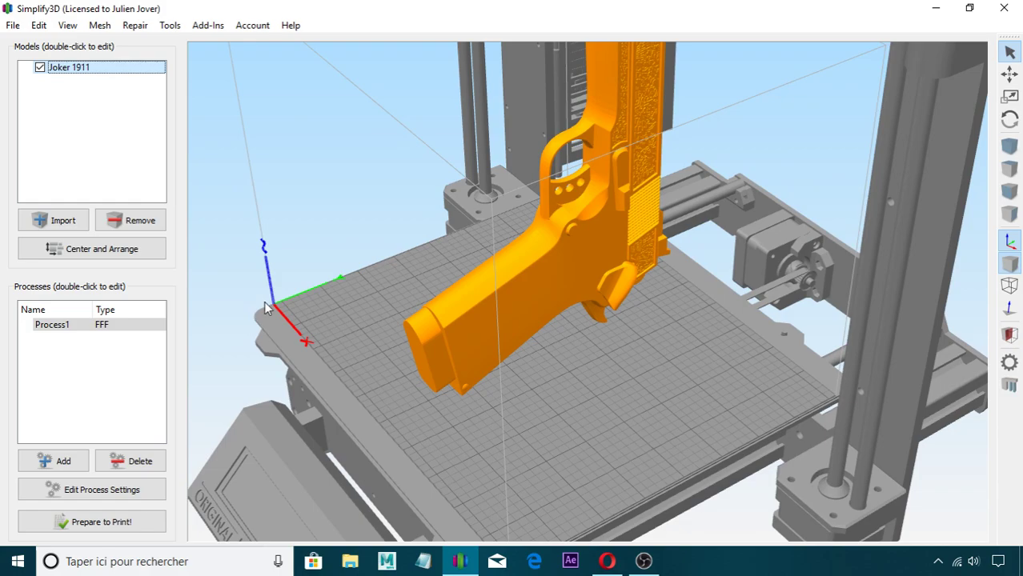
click(1010, 385)
drag(112, 18, 257, 126)
click(282, 227)
scroll(723, 359, up, 6)
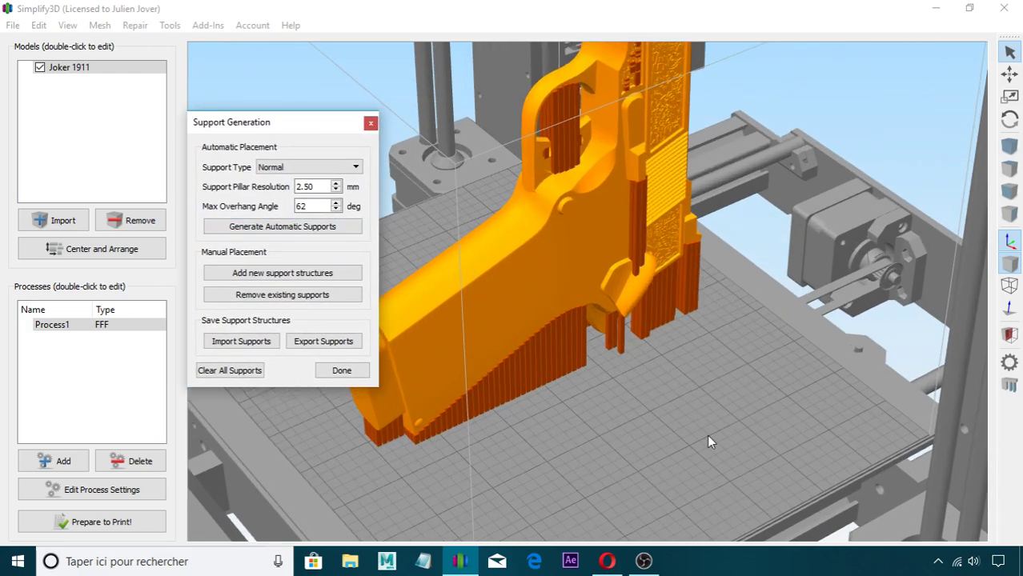
scroll(558, 346, up, 4)
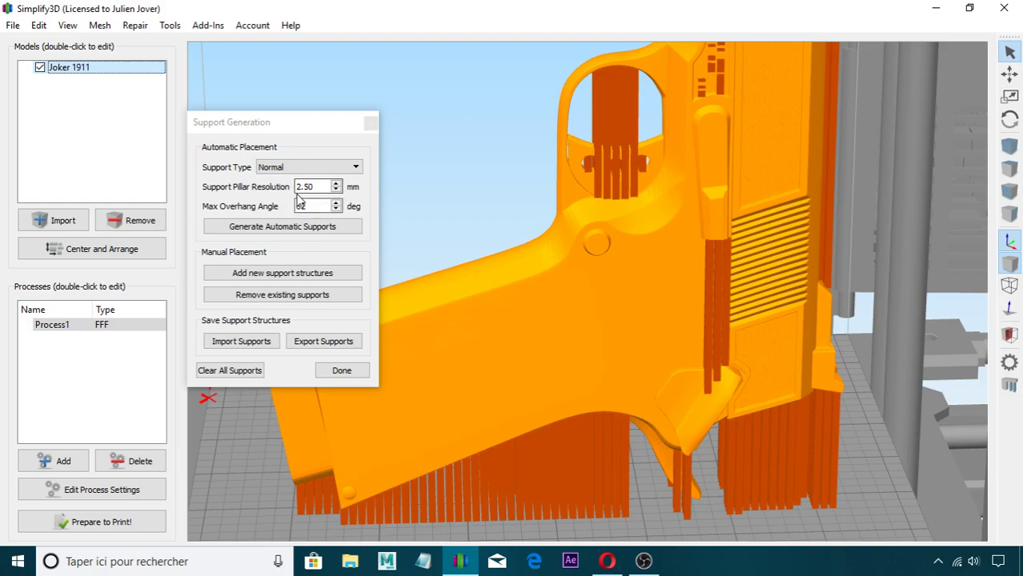
Set the support pillar resolution to 1.00 mm and regenerate the automatic supports
click(336, 189)
click(337, 190)
click(337, 190)
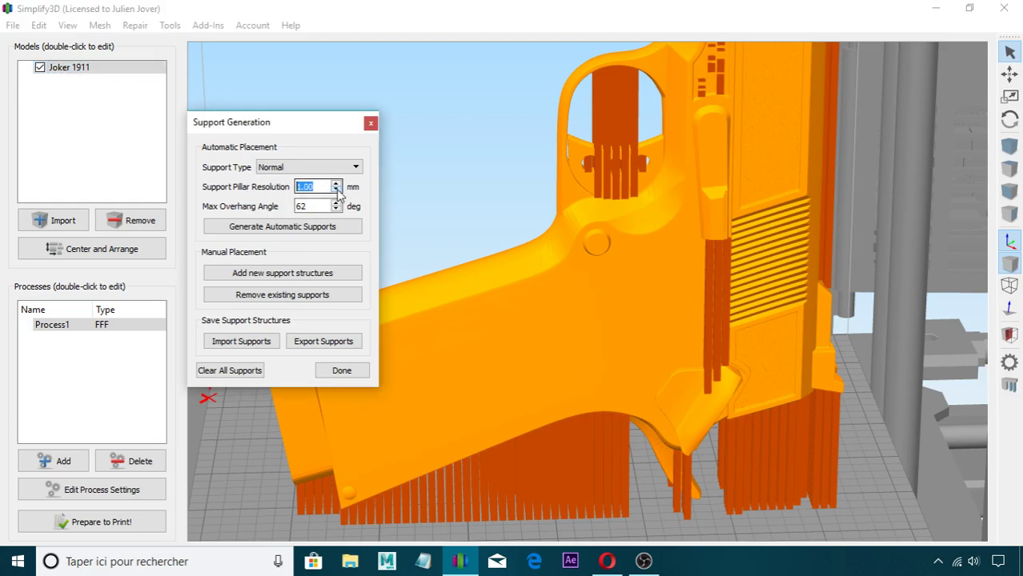
click(299, 227)
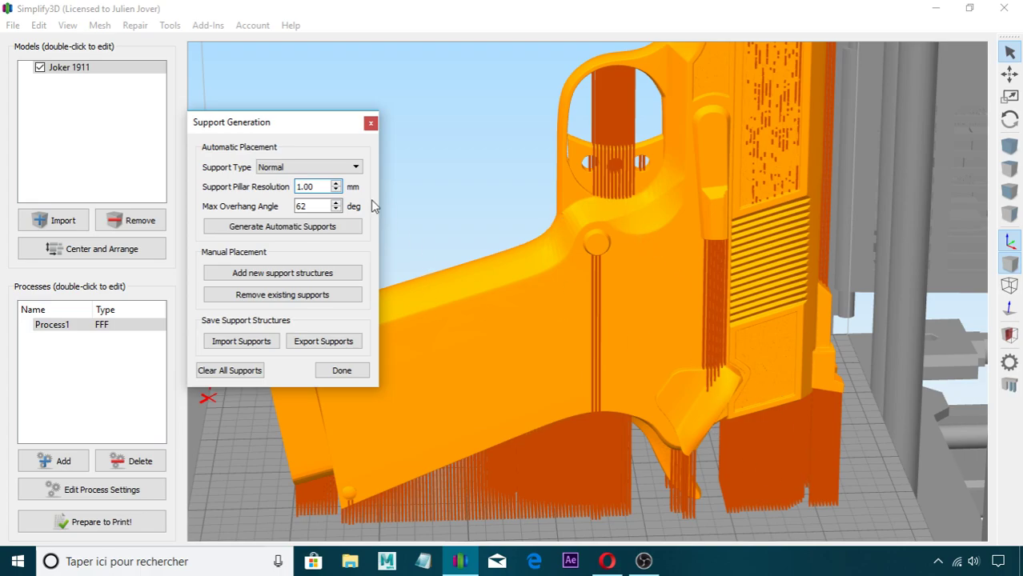
Set the support pillar resolution to 3.00 mm and regenerate the automatic supports
click(336, 184)
click(337, 184)
click(310, 230)
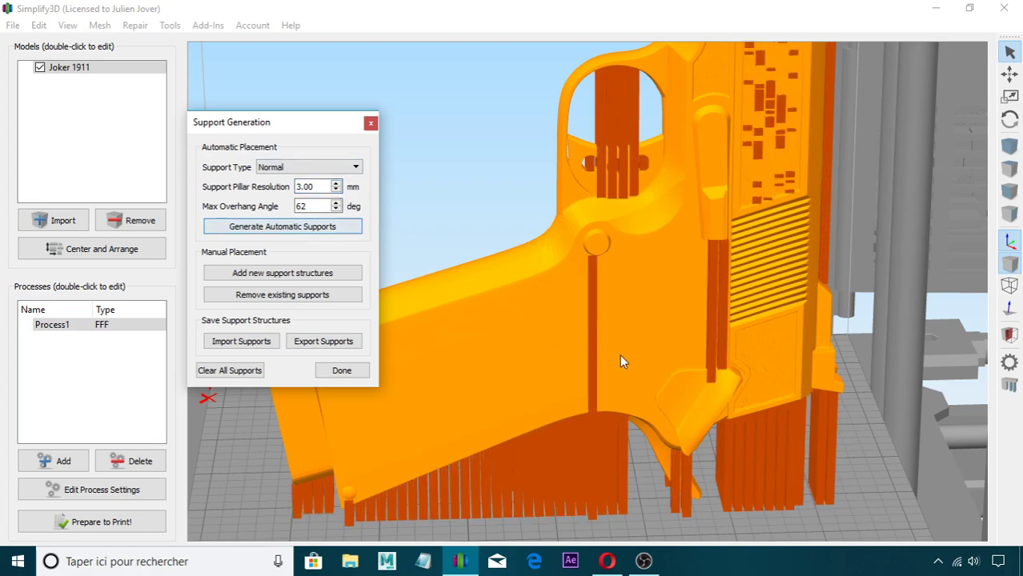
Set the support pillar resolution to 2.00 mm and the maximum overhang angle to 20°, and regenerate the automatic supports
right_drag(727, 344, 671, 227)
right_drag(782, 227, 482, 349)
drag(482, 349, 482, 286)
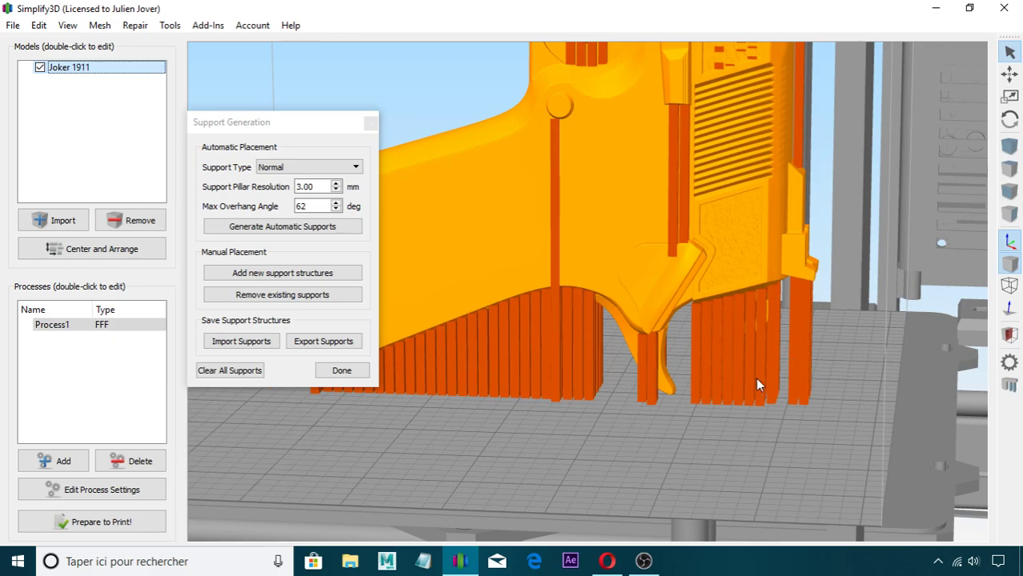
drag(597, 357, 524, 252)
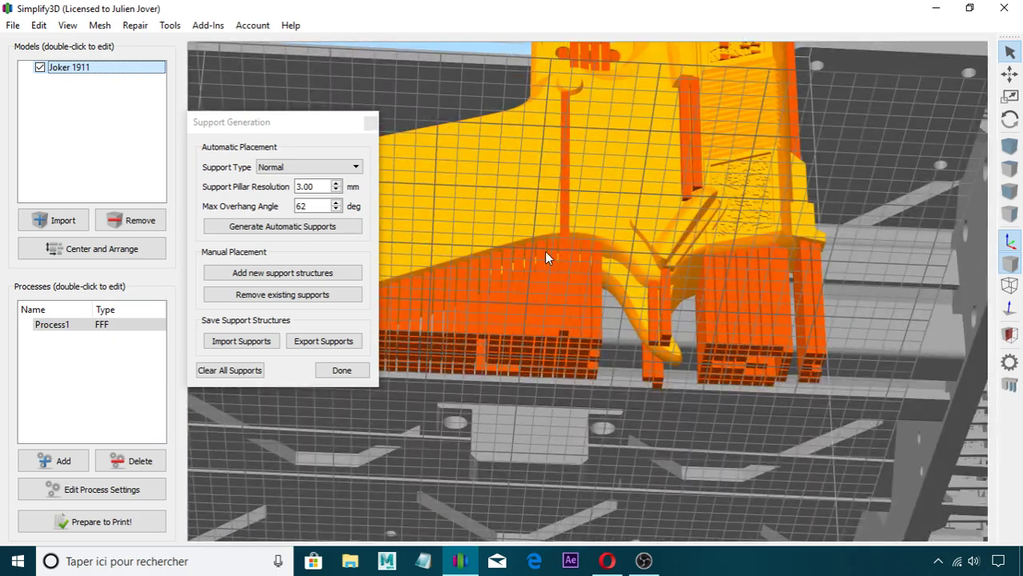
drag(714, 220, 626, 185)
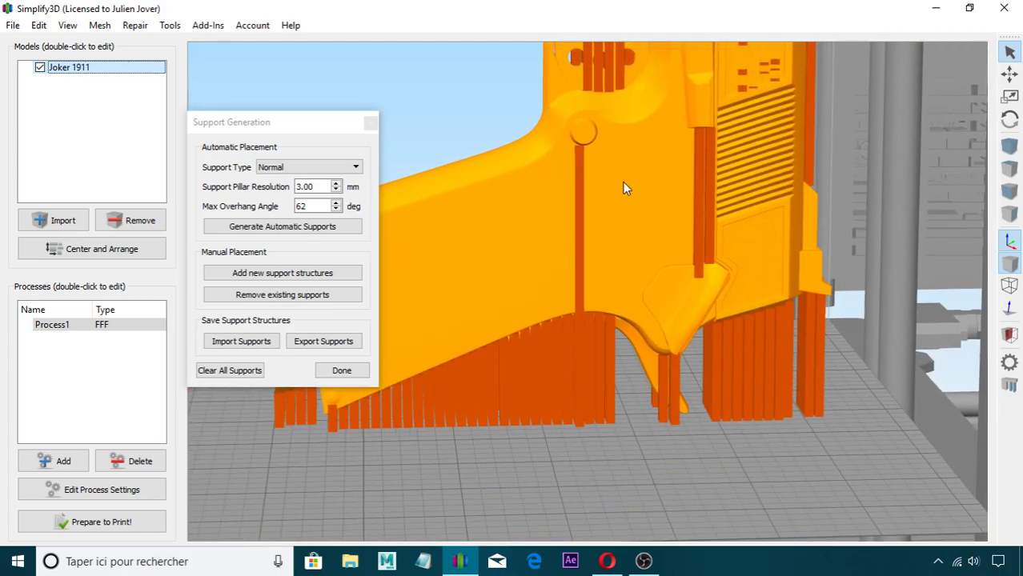
click(336, 191)
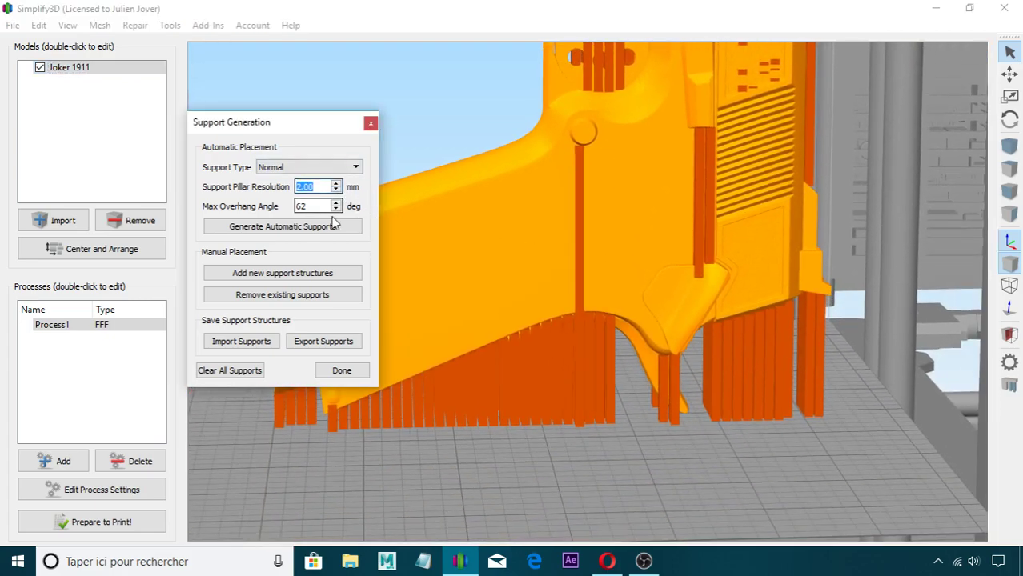
click(336, 210)
text(20)
click(336, 226)
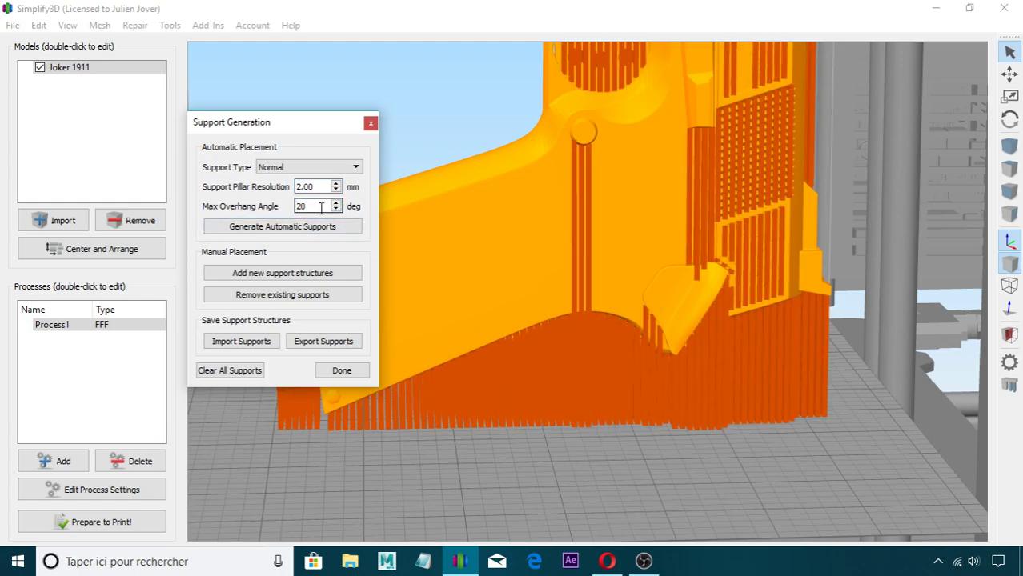
Set the maximum overhang angle to 80° and regenerate the automatic supports for the Joker 1911 model
drag(546, 348, 391, 386)
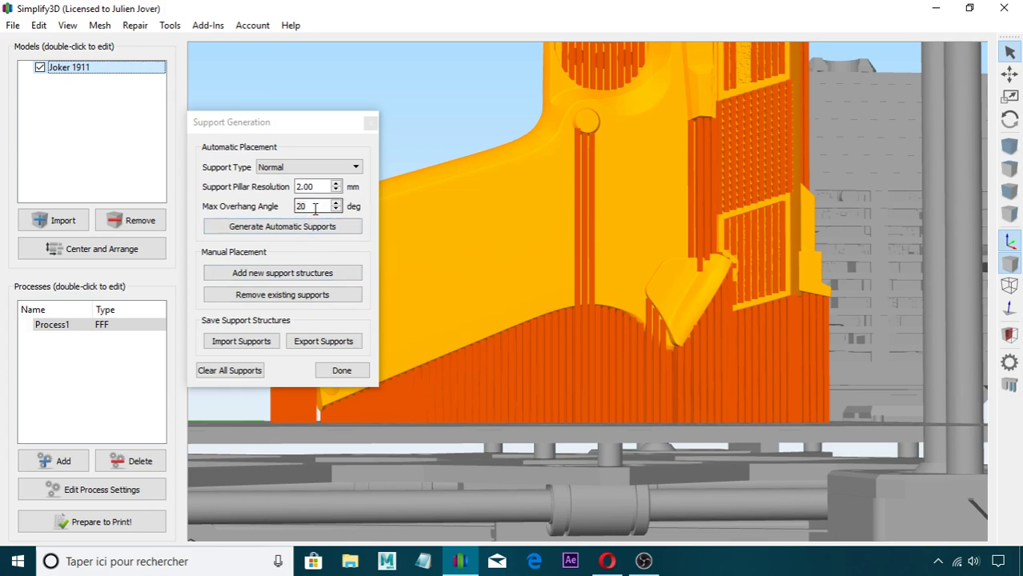
double_click(302, 207)
text(80)
click(311, 226)
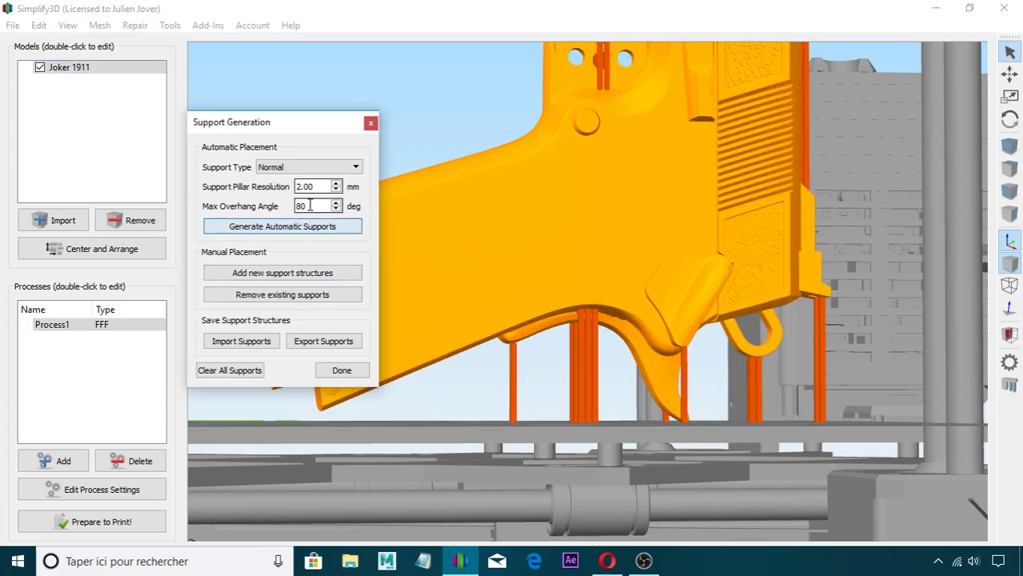
Set the maximum overhang angle to 50° and regenerate the automatic supports for the Joker 1911 model
drag(551, 404, 525, 419)
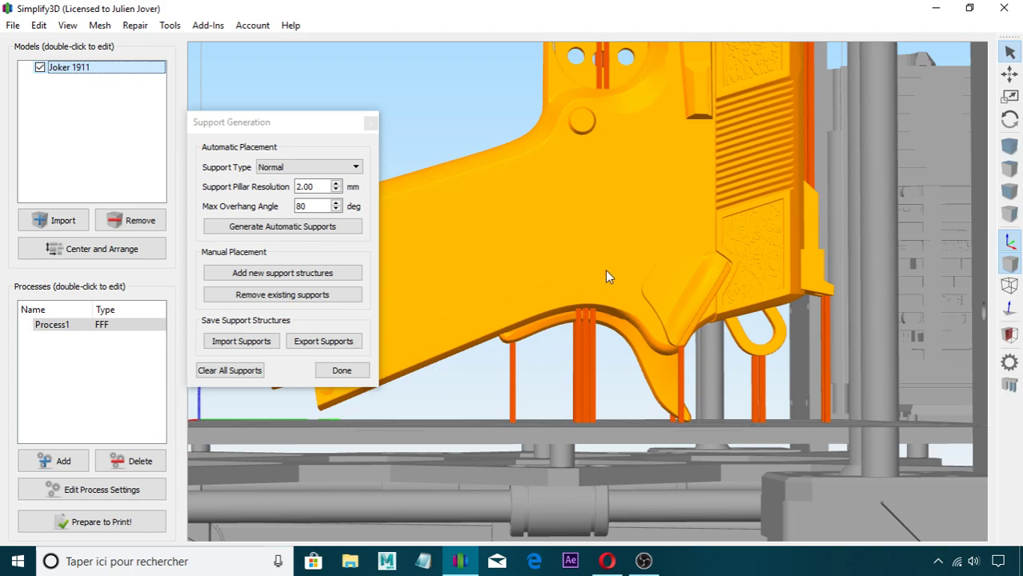
double_click(314, 206)
text(50)
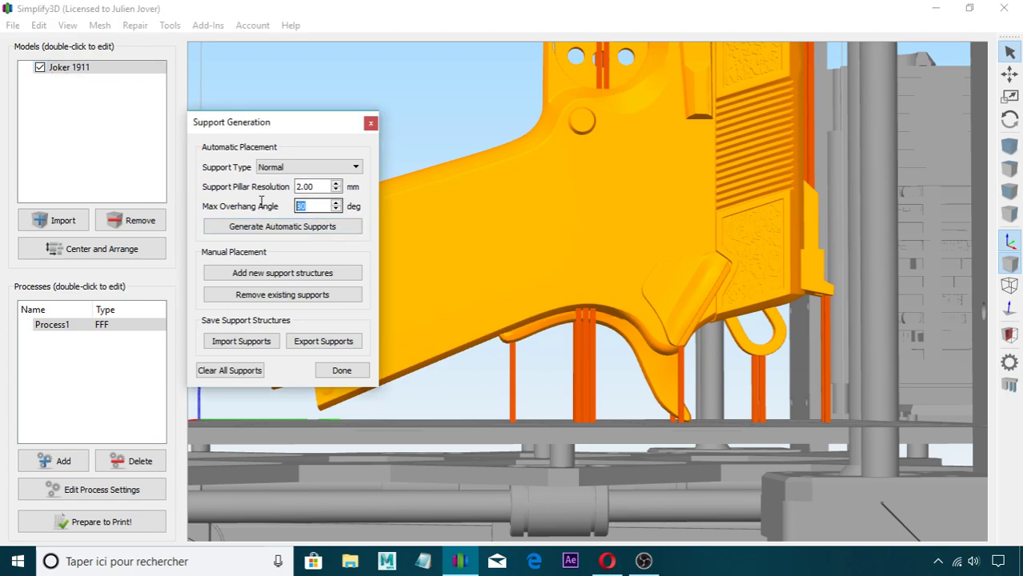
click(325, 230)
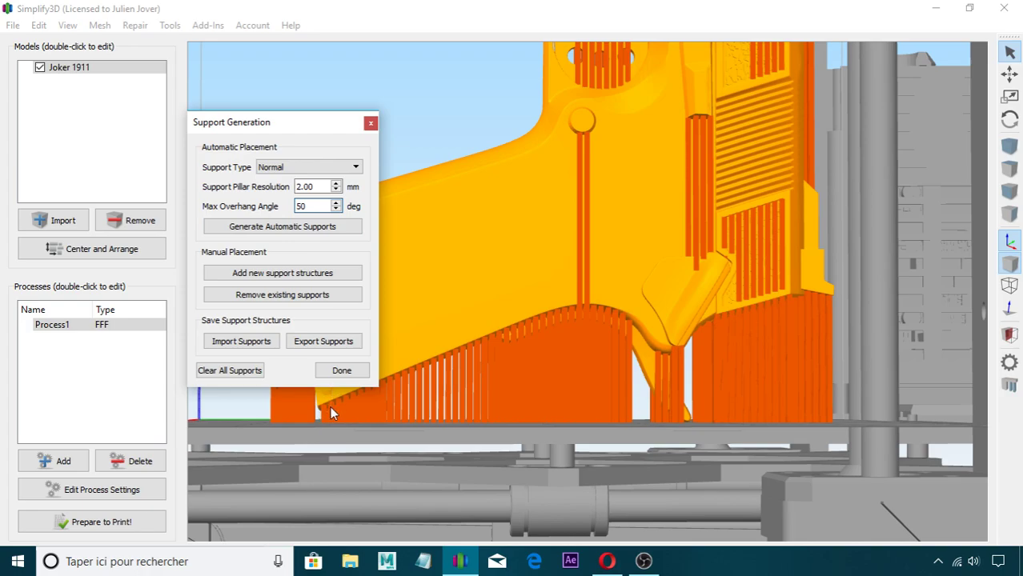
Set the maximum overhang angle to 60°, regenerate the automatic supports and close the support generation dialog
double_click(312, 206)
text(60)
click(272, 228)
drag(502, 382, 449, 305)
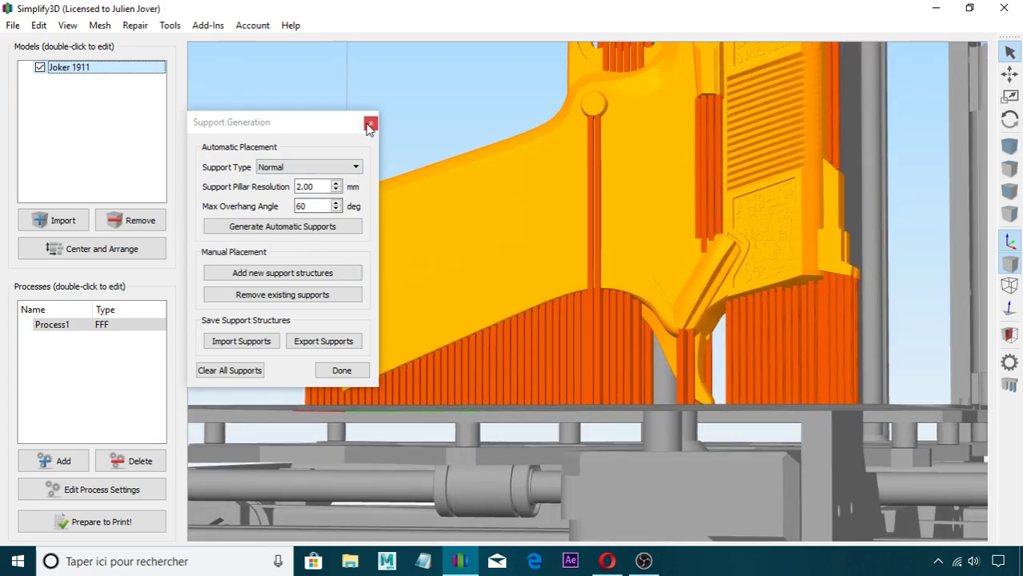
click(370, 124)
Review Process1's support settings, close them, and examine the gap between the support pillars and the underside of the model up close
click(147, 492)
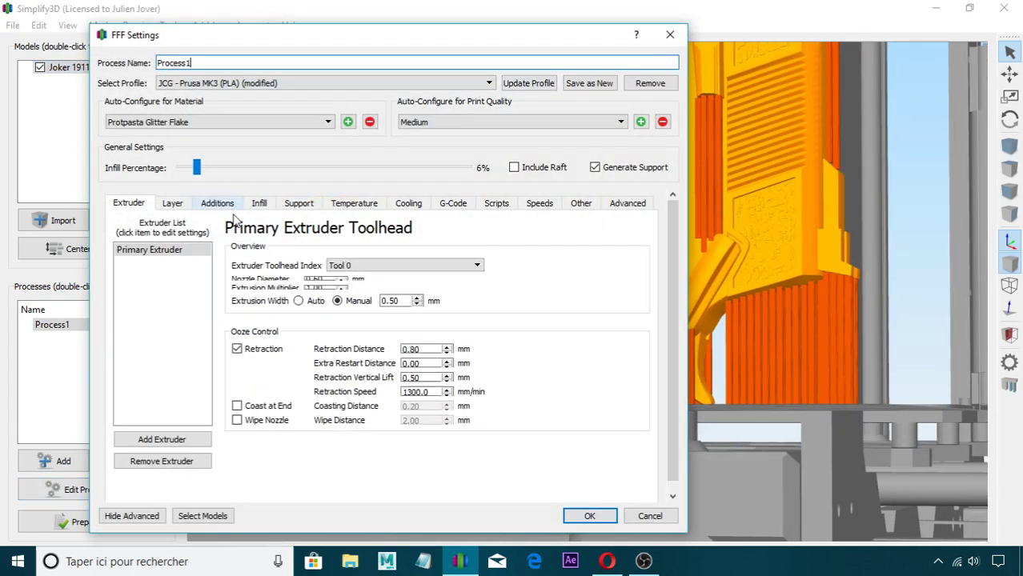
click(301, 205)
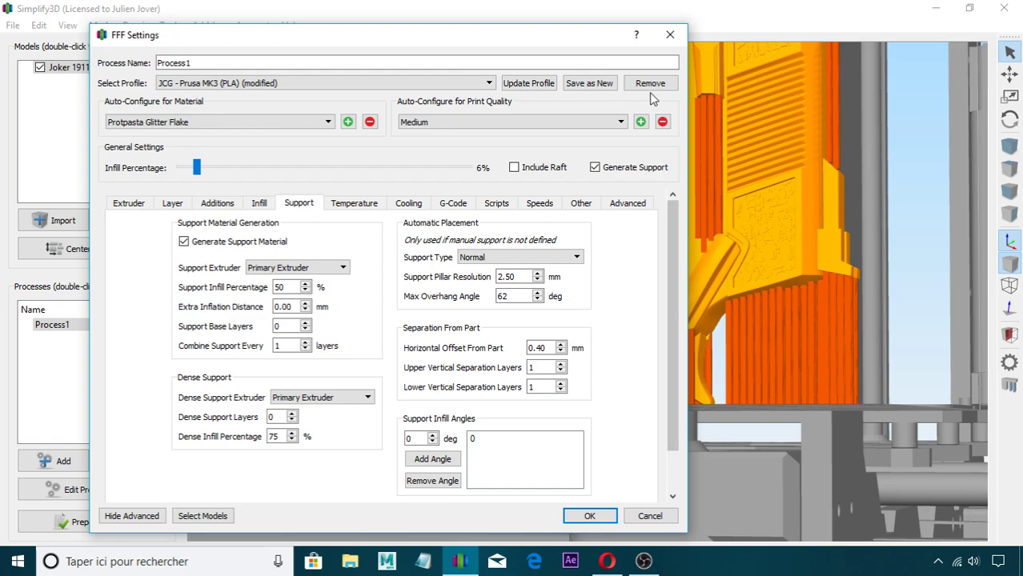
click(670, 35)
scroll(681, 304, up, 3)
scroll(593, 322, up, 5)
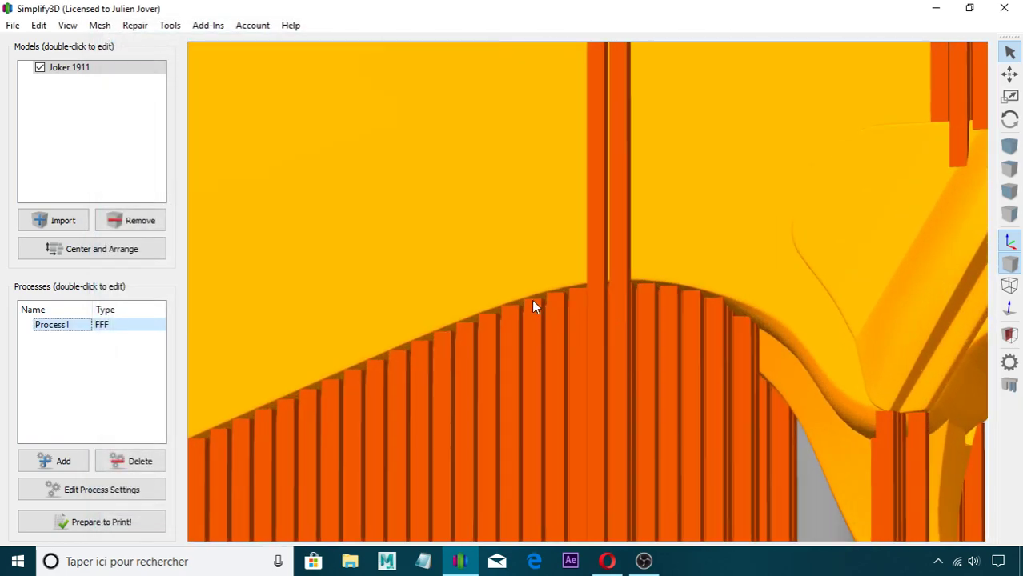
drag(547, 330, 602, 379)
Reopen Process1's support settings, view the Poor Surface Above Supports example on the troubleshooting page in Opera, and return to Simplify3D
click(141, 490)
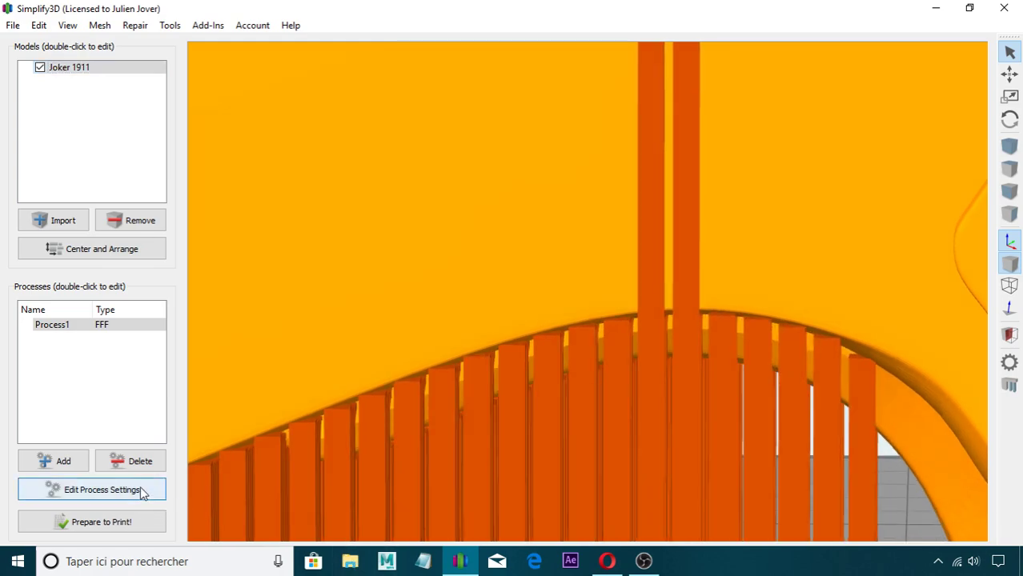
click(354, 205)
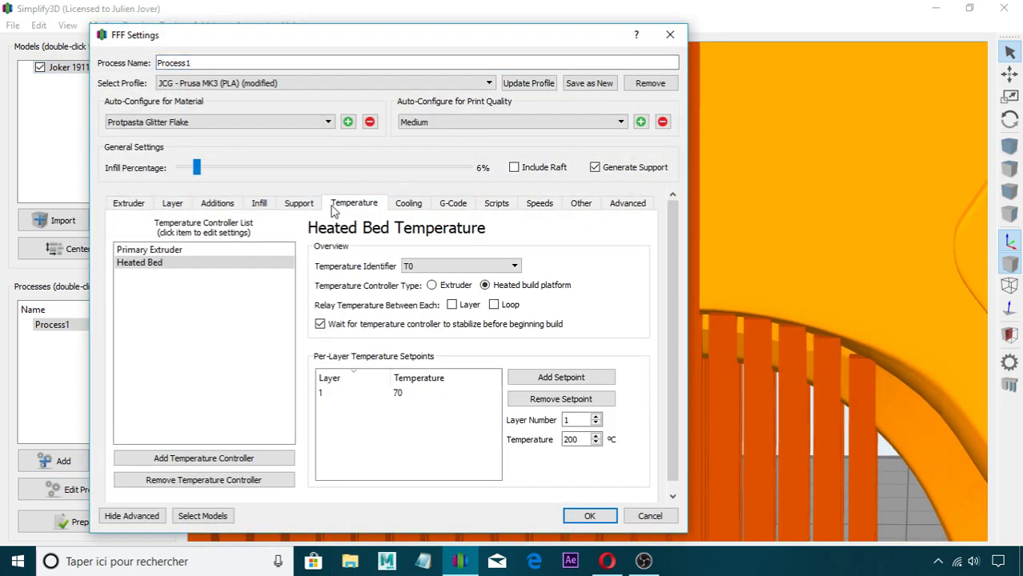
click(299, 205)
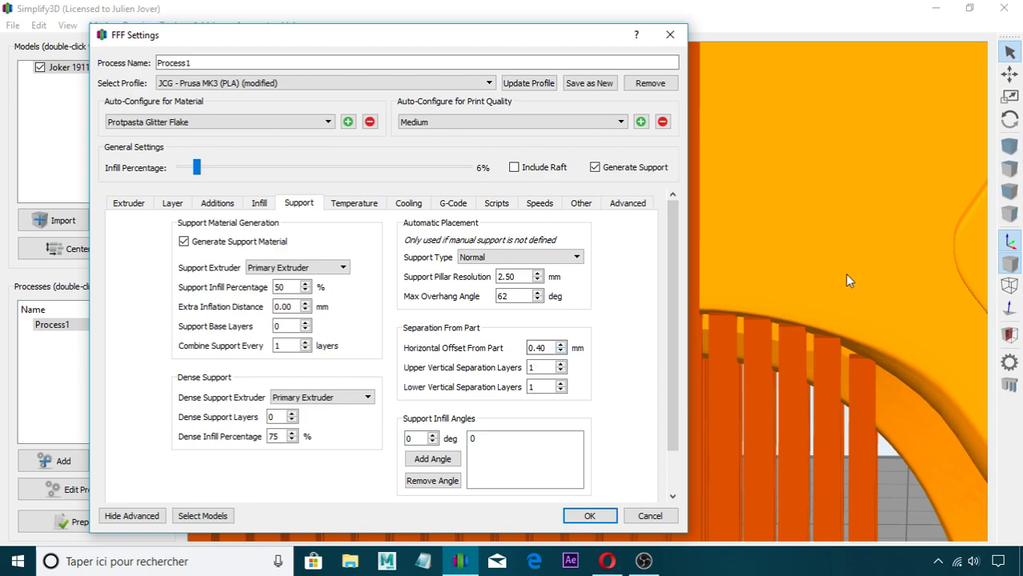
click(607, 560)
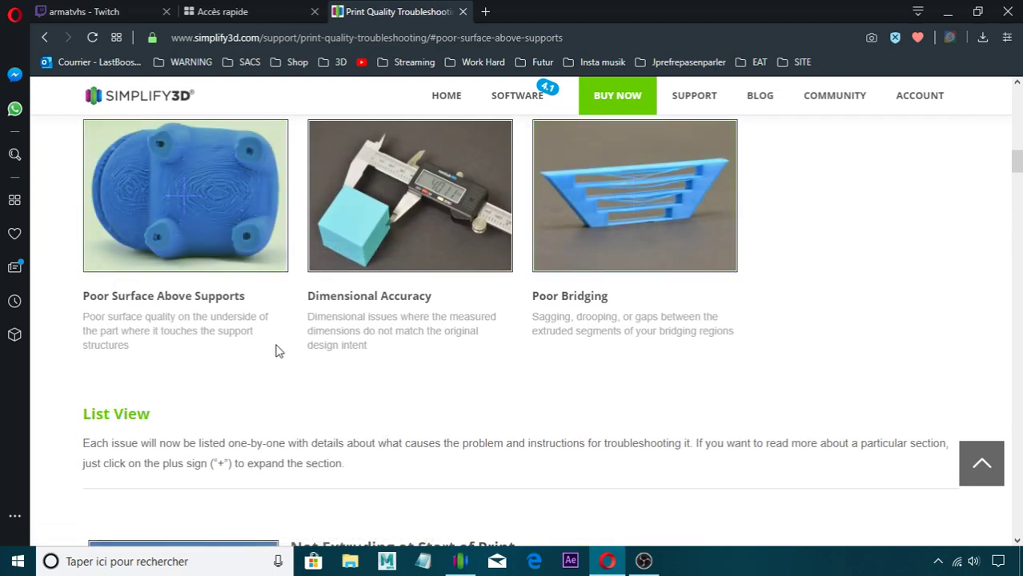
click(461, 561)
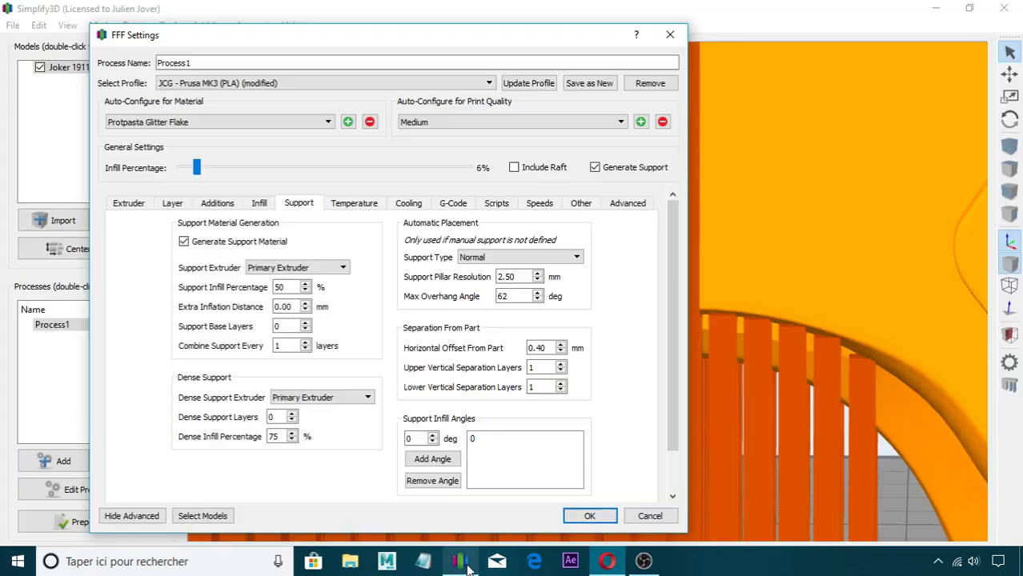
Try different support horizontal offsets from the part, including 0.20 mm, and return the offset to 0.40 mm
click(561, 352)
click(560, 345)
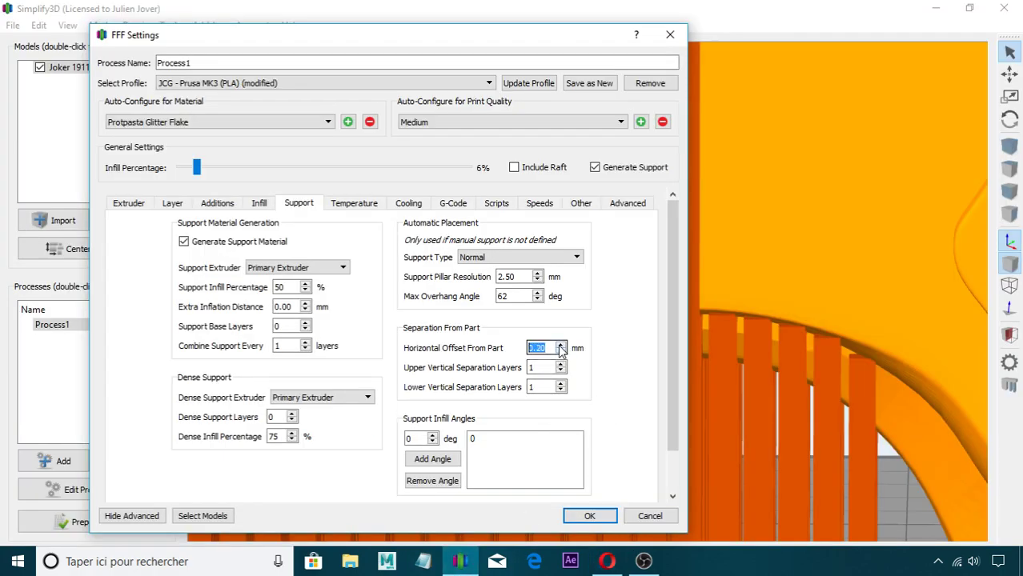
click(561, 351)
click(563, 351)
click(563, 344)
Look at the Poor Surface Above Supports example in Opera again and return to the support settings in Simplify3D
click(607, 562)
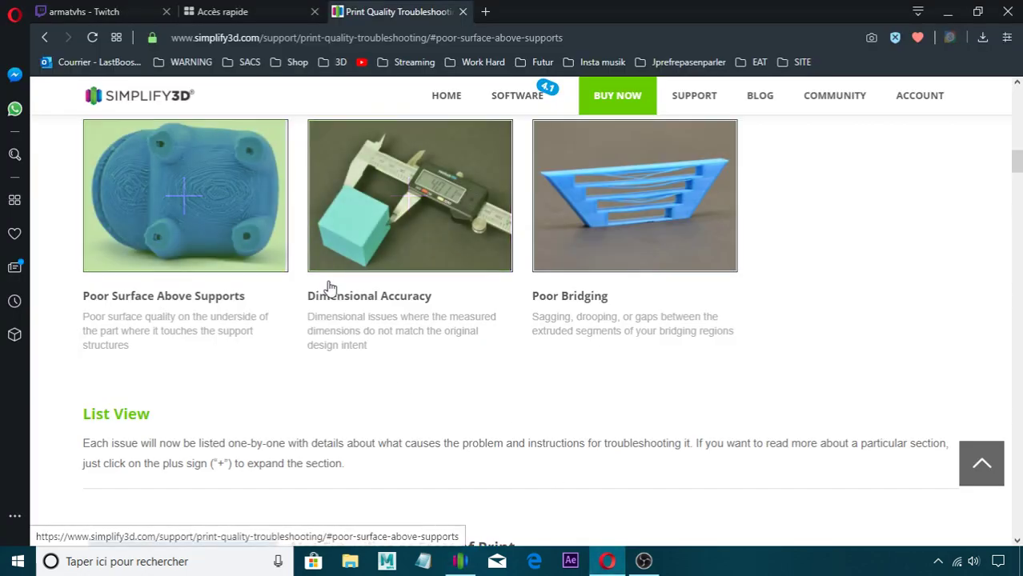
click(460, 562)
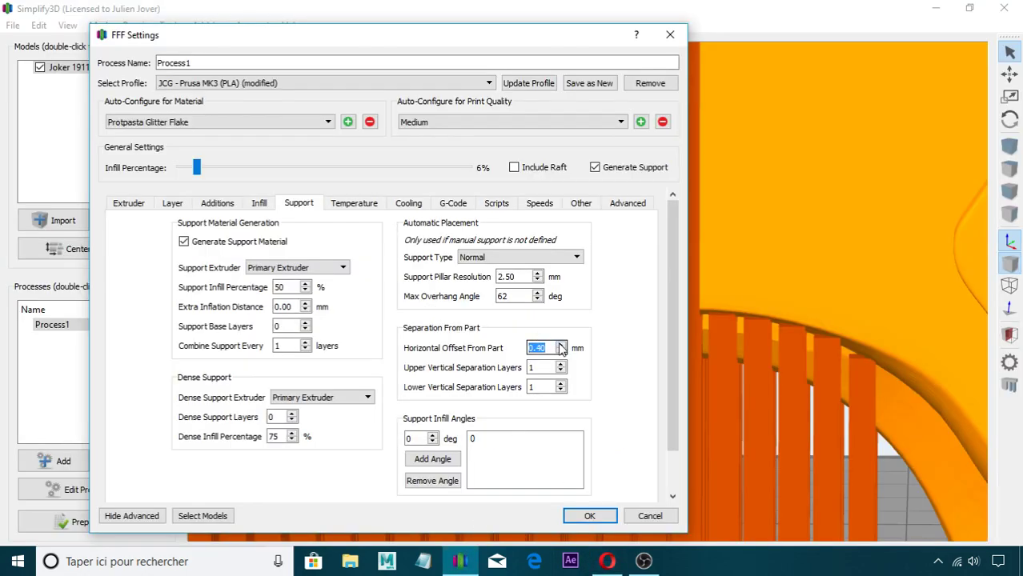
click(618, 371)
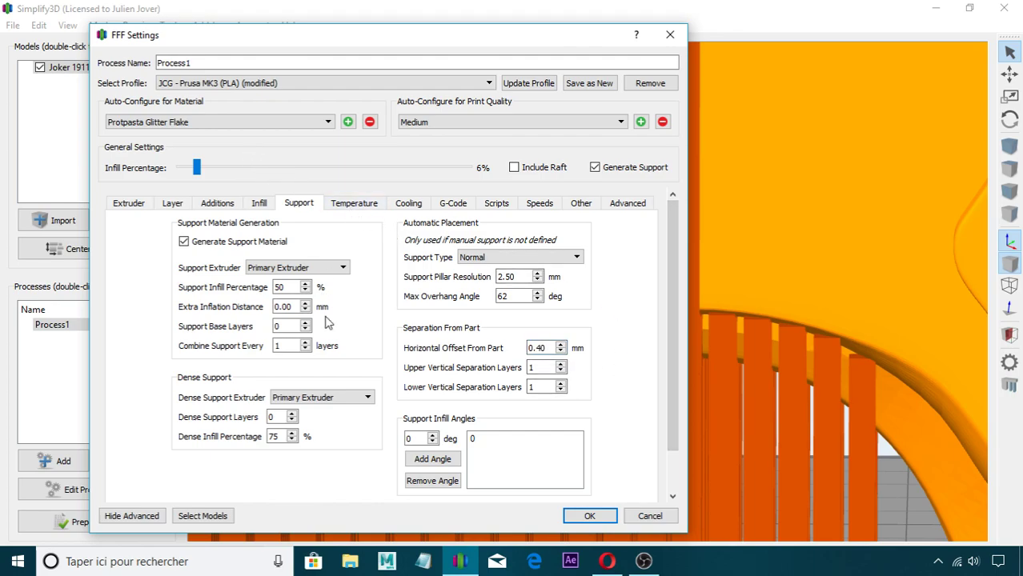
Add a 200 °C temperature setpoint for layer 2 of the primary extruder, and remove that setpoint again
click(362, 205)
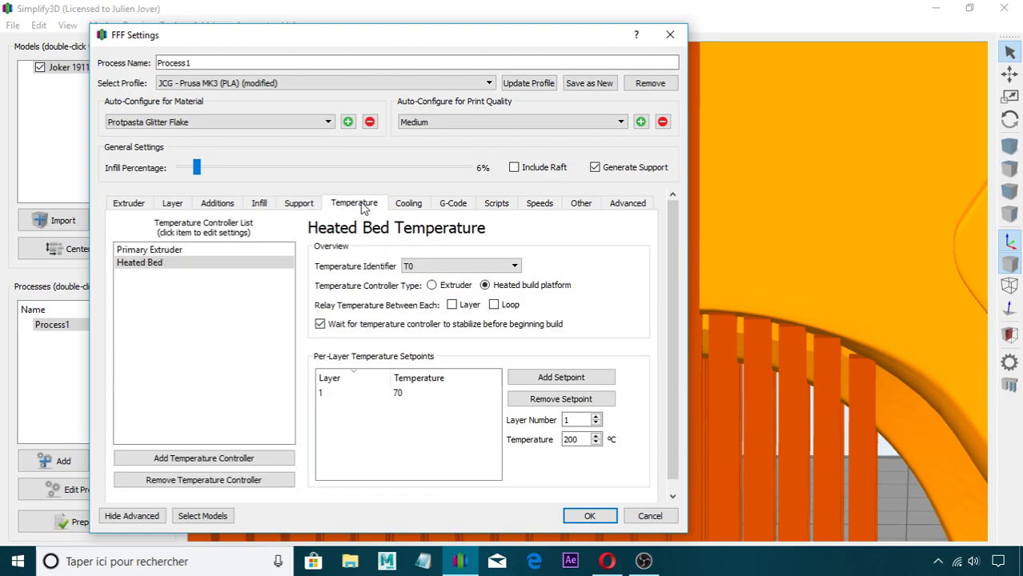
click(161, 252)
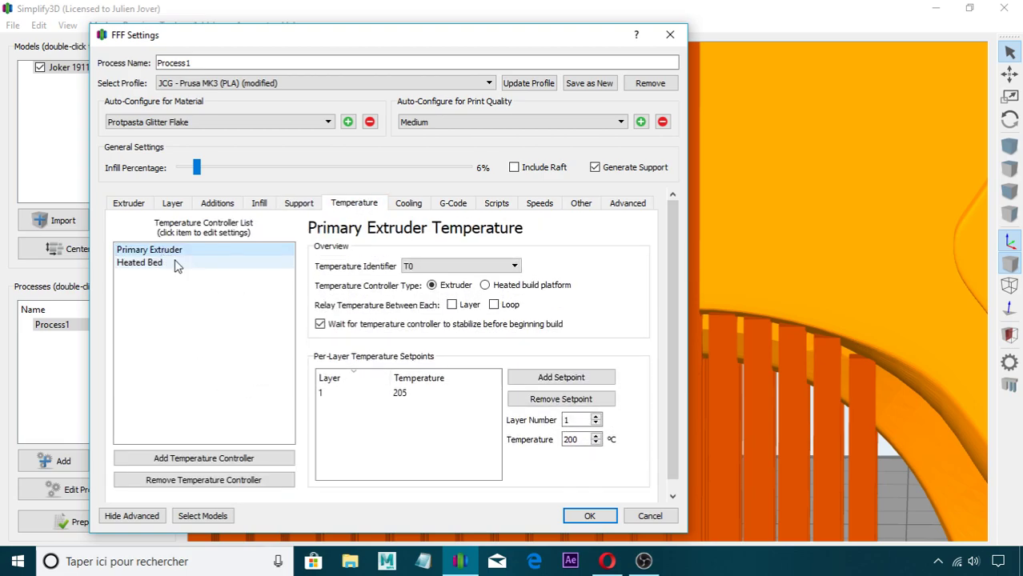
click(423, 394)
click(565, 380)
click(335, 407)
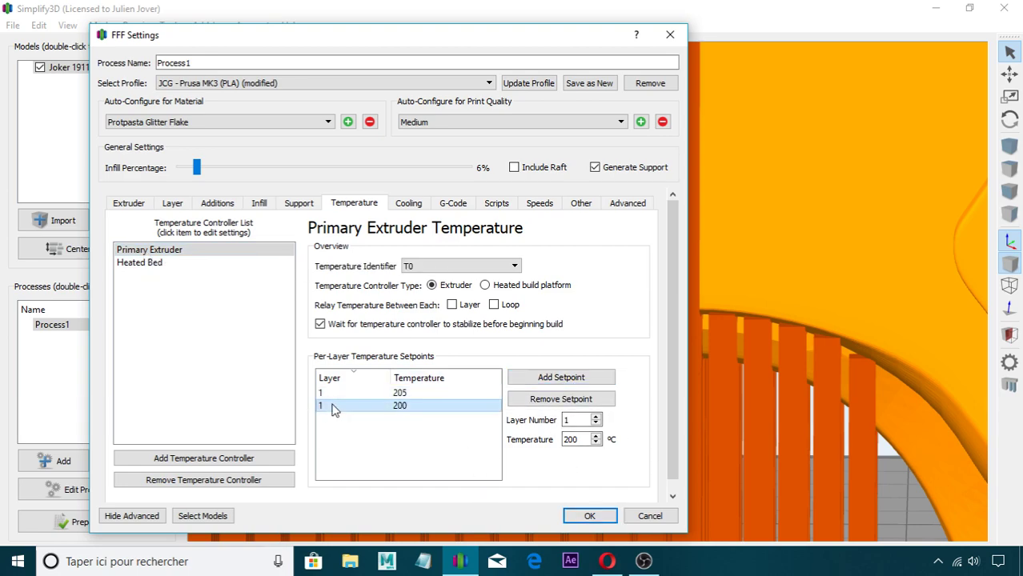
double_click(343, 408)
key(Return)
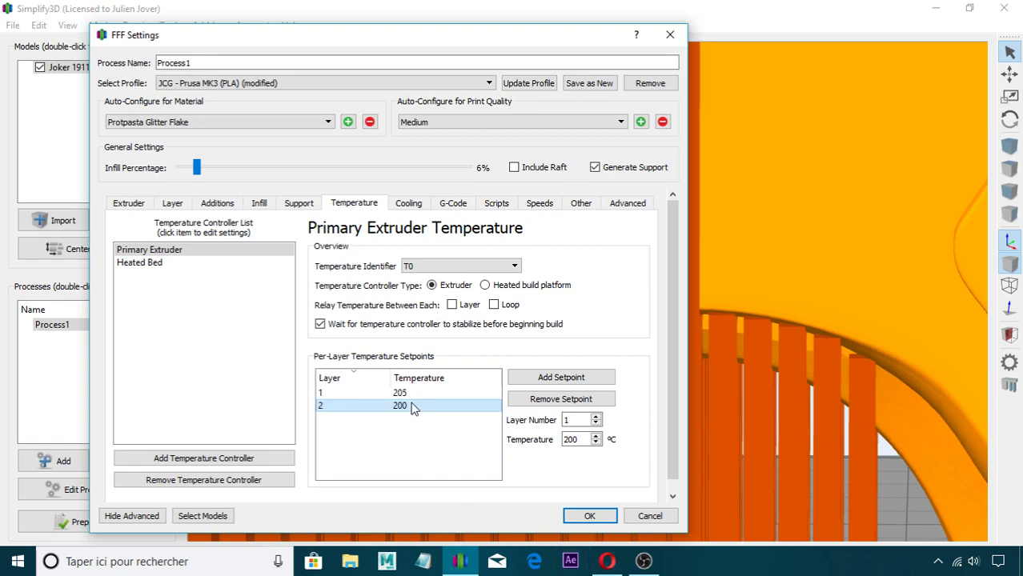
click(560, 399)
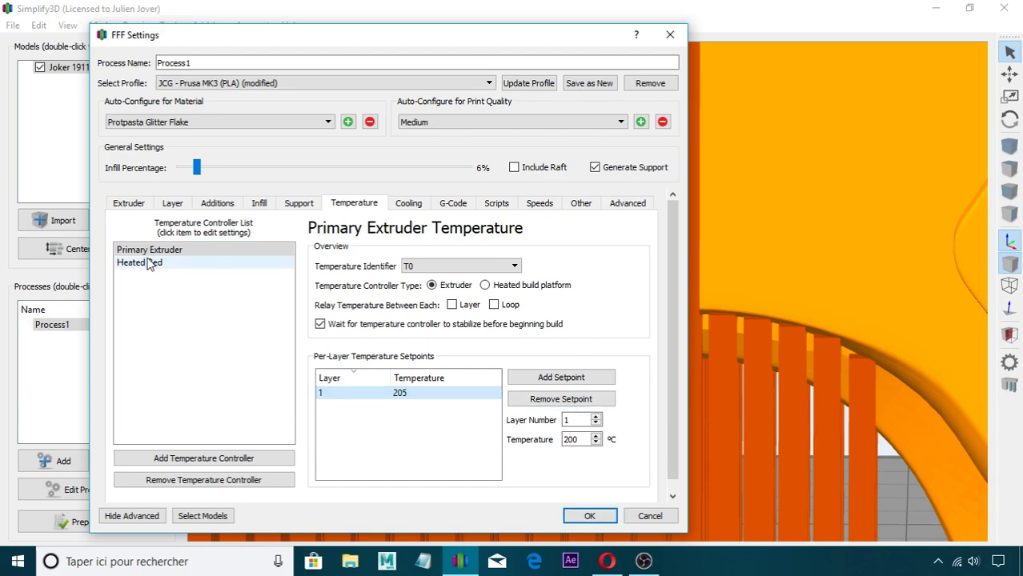
Examine the layer 1 temperature setpoints of the primary extruder and the heated bed
click(186, 264)
click(160, 250)
click(421, 393)
click(421, 393)
click(453, 416)
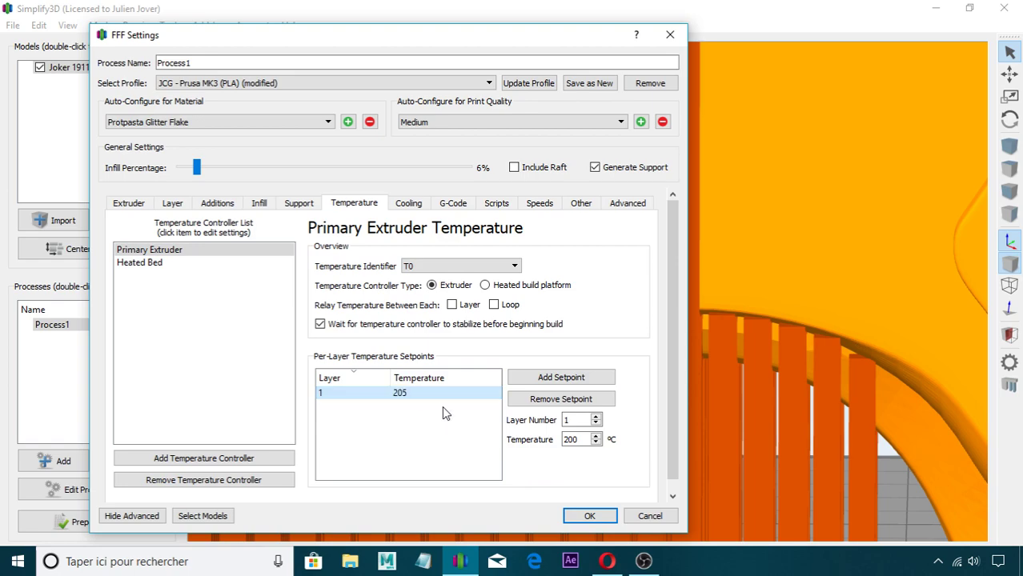
double_click(434, 395)
click(418, 423)
click(151, 263)
click(391, 394)
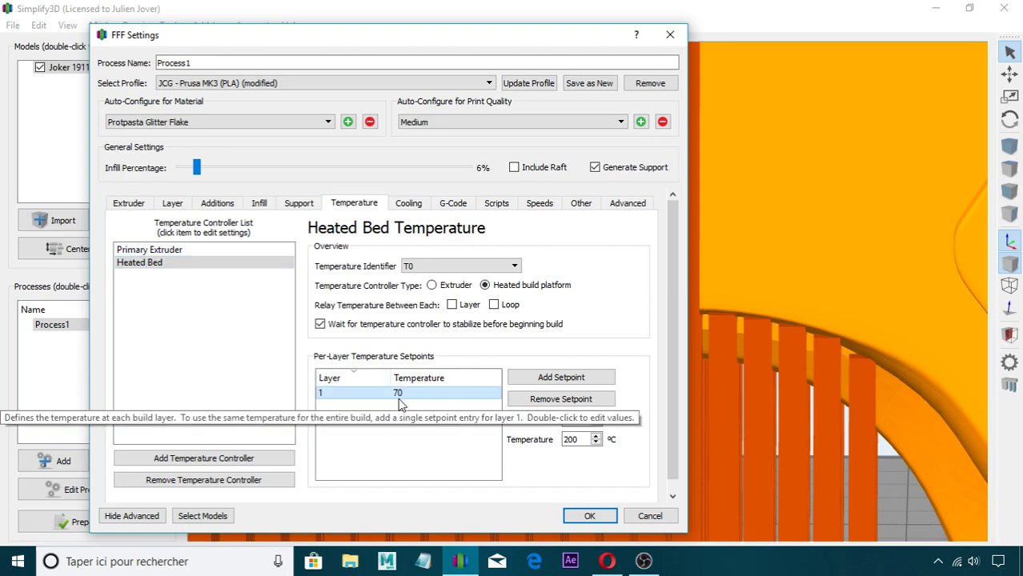
click(168, 263)
Review the per-layer fan speed setpoints in the cooling settings, checking back on the extruder and heated bed temperature controllers
click(408, 203)
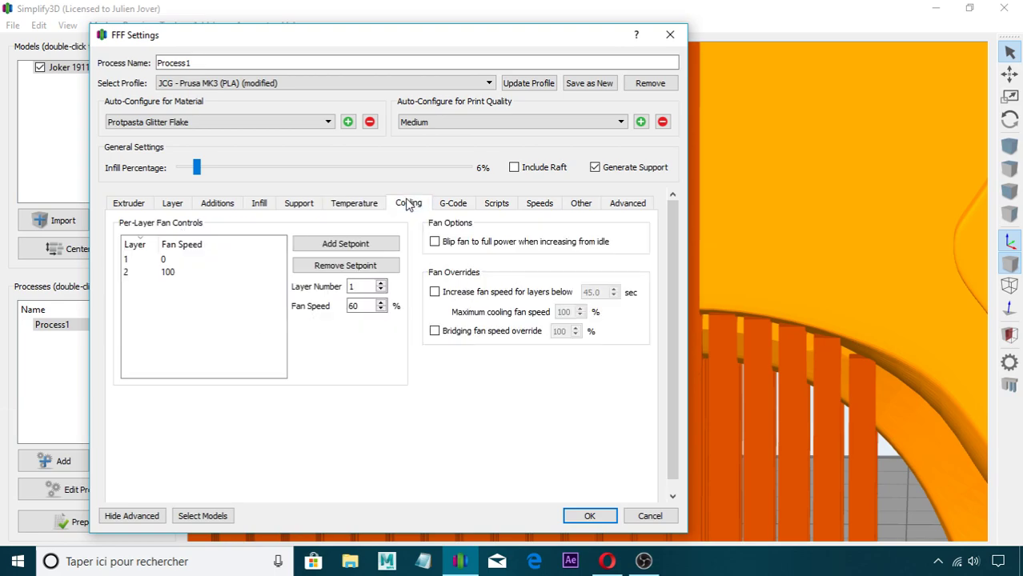
click(354, 203)
click(179, 251)
click(184, 262)
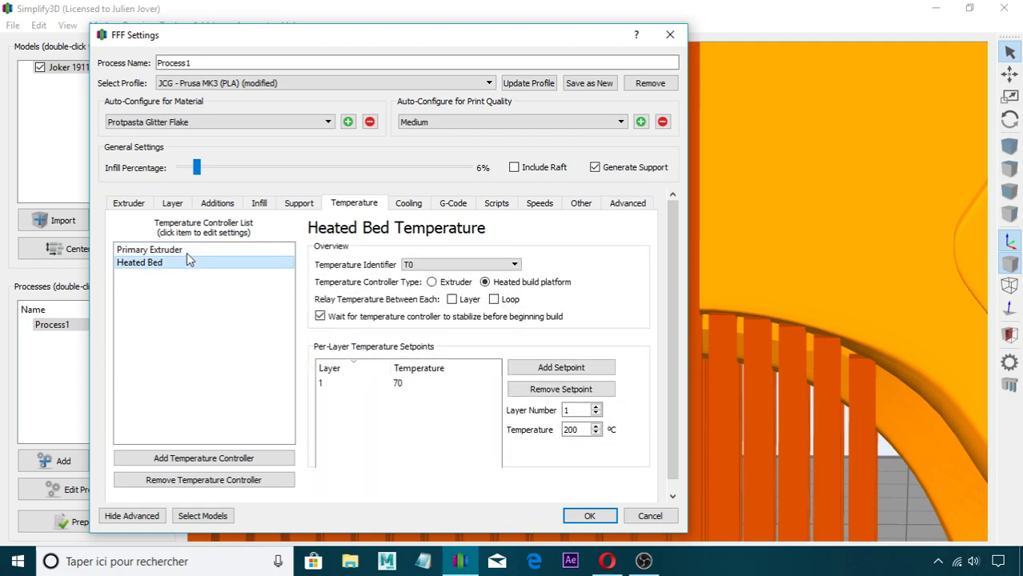
click(409, 205)
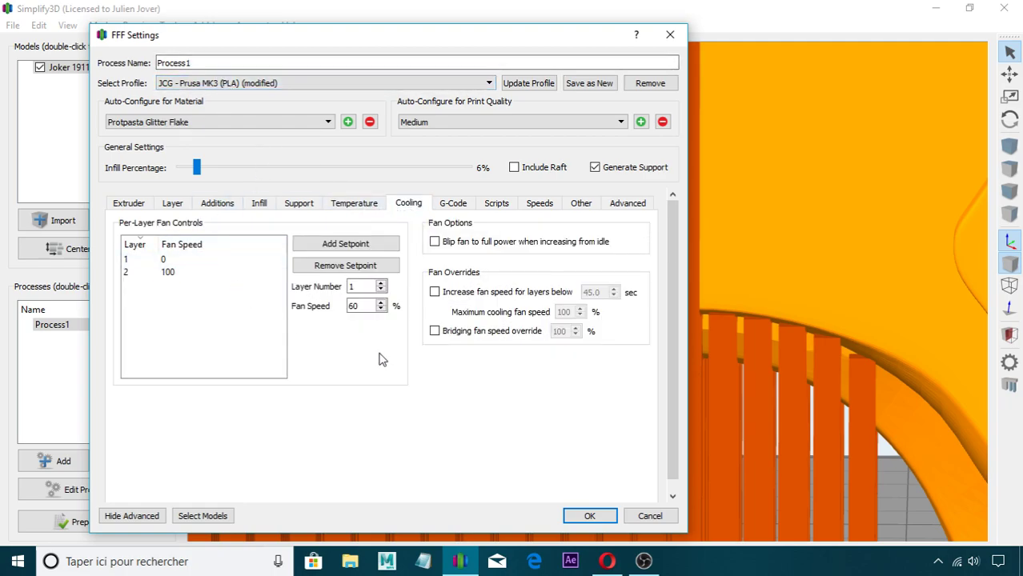
Review the process's G-Code and machine definition settings and read through the starting script
click(446, 205)
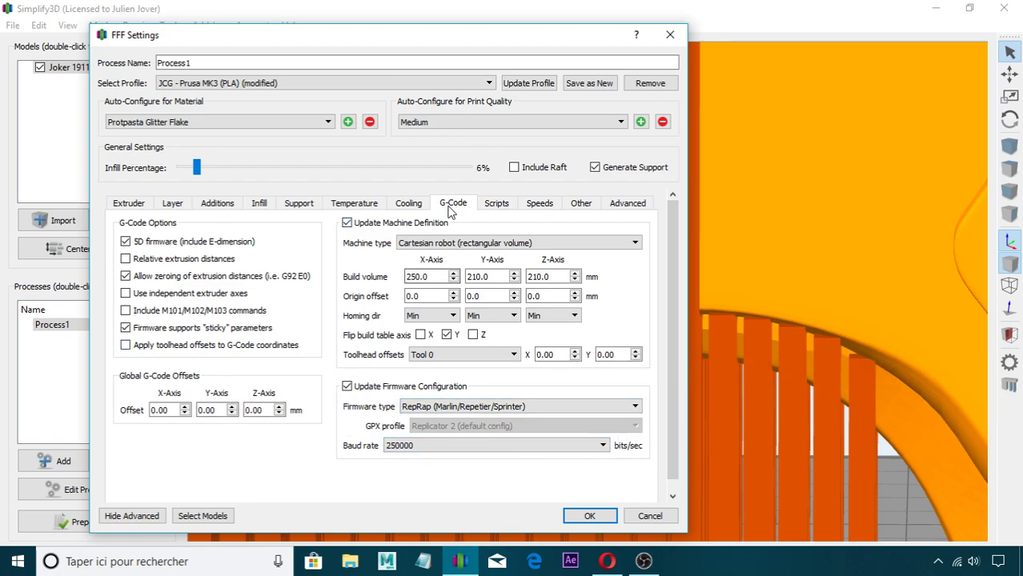
click(494, 205)
scroll(255, 278, down, 2)
scroll(263, 290, up, 1)
scroll(296, 314, down, 1)
scroll(301, 342, up, 1)
scroll(214, 305, down, 1)
scroll(234, 314, up, 1)
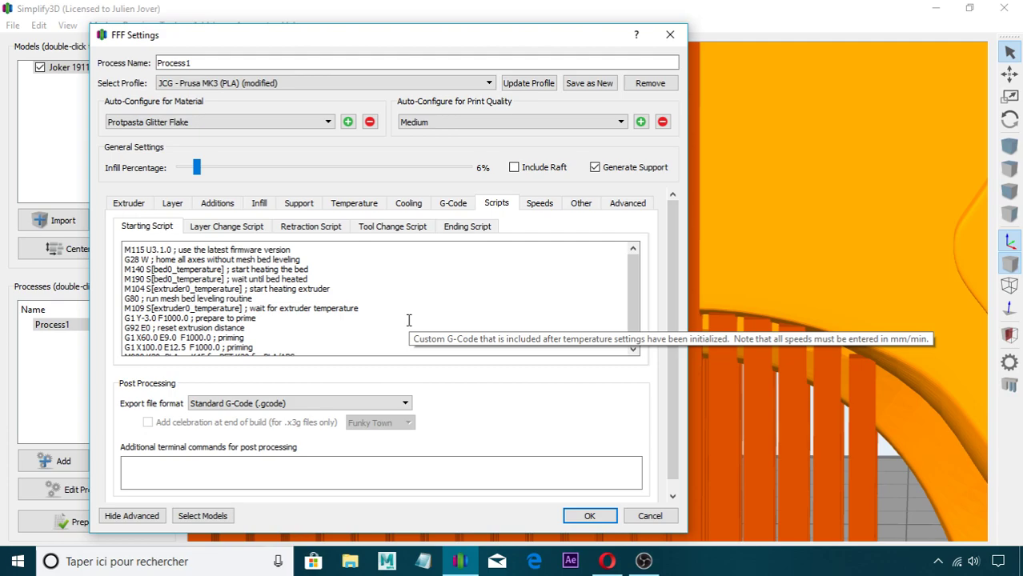
Read through the starting script's heating, bed leveling and priming commands, and look at the layer change and retraction scripts
scroll(378, 313, up, 1)
scroll(336, 328, down, 1)
drag(320, 333, 250, 269)
click(360, 297)
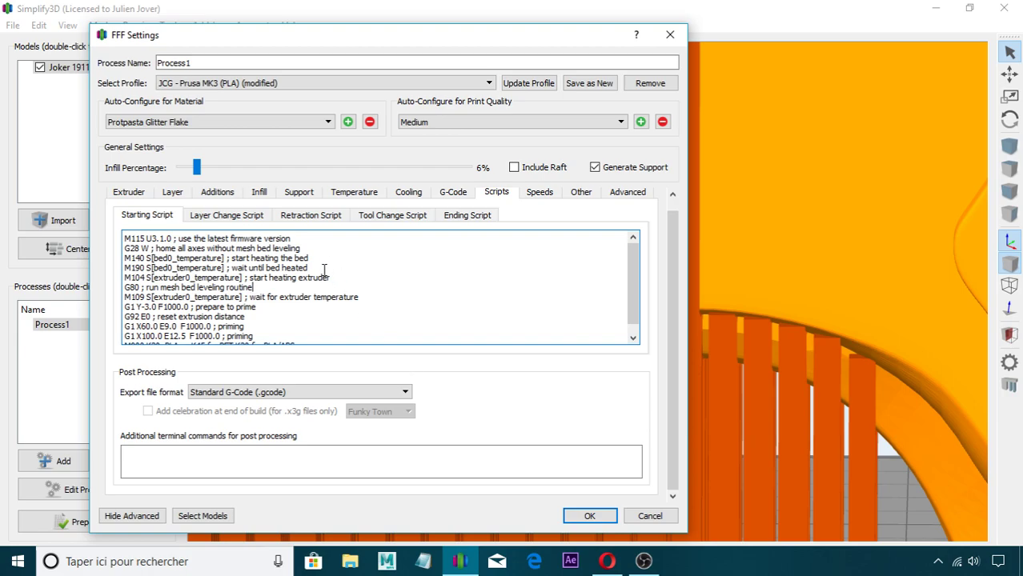
scroll(316, 288, down, 1)
drag(308, 335, 441, 432)
scroll(240, 287, up, 2)
click(441, 433)
click(304, 351)
drag(304, 351, 40, 209)
click(307, 314)
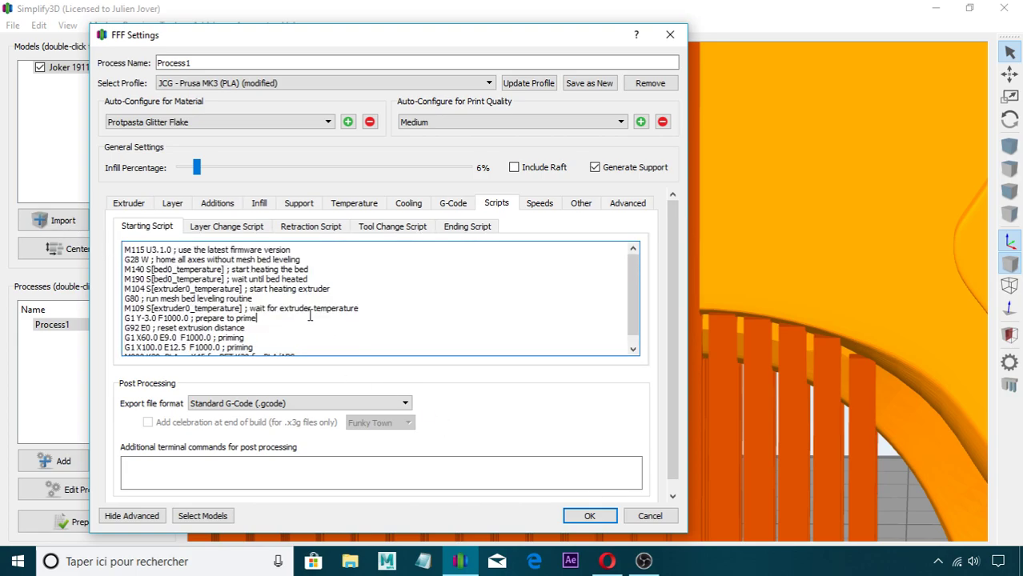
click(236, 228)
click(166, 228)
click(335, 228)
click(151, 229)
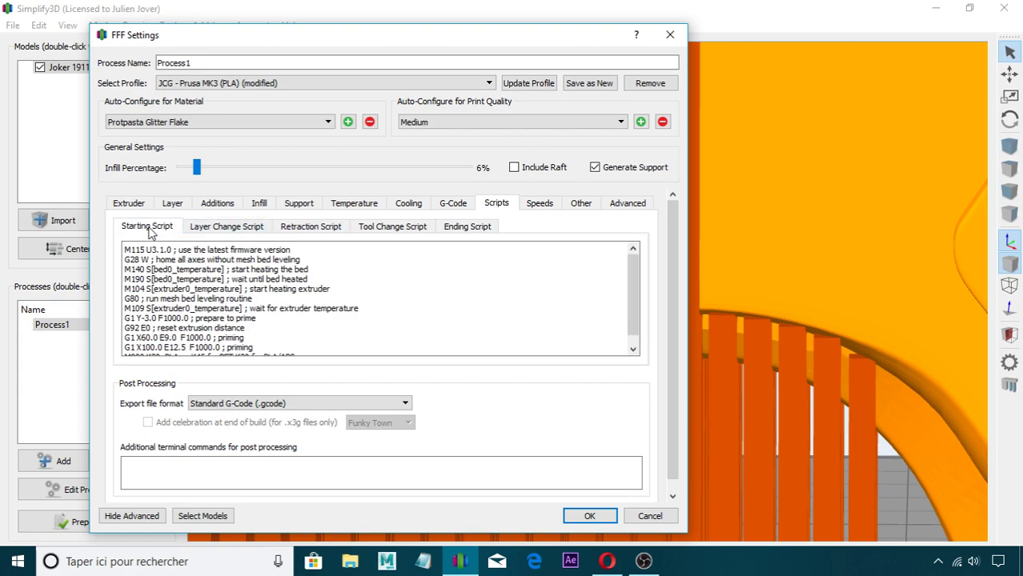
Try a default printing speed of 8000 mm/min in the process's speed settings, and set it back to 3600 mm/min
click(541, 205)
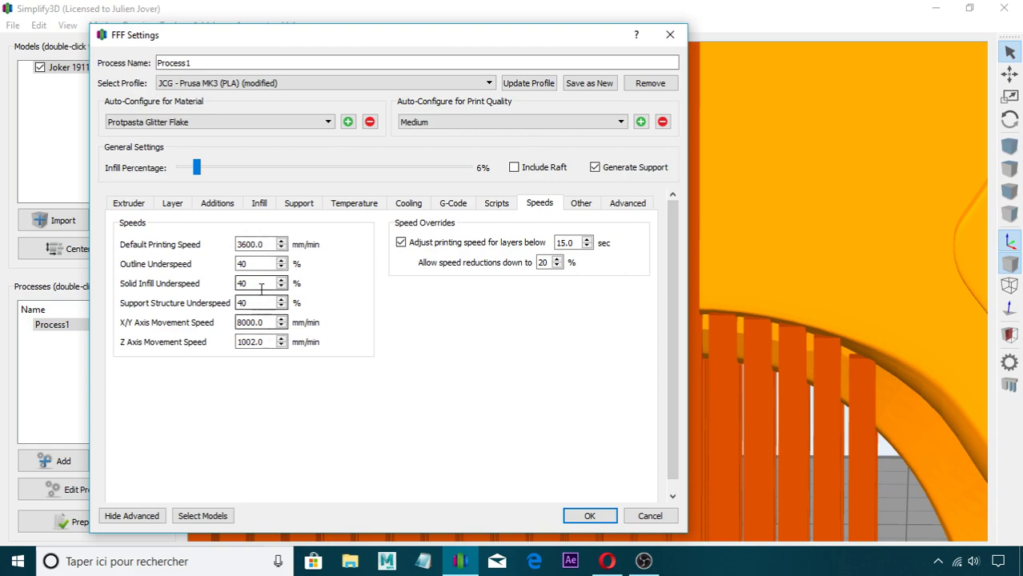
drag(269, 245, 134, 252)
click(450, 365)
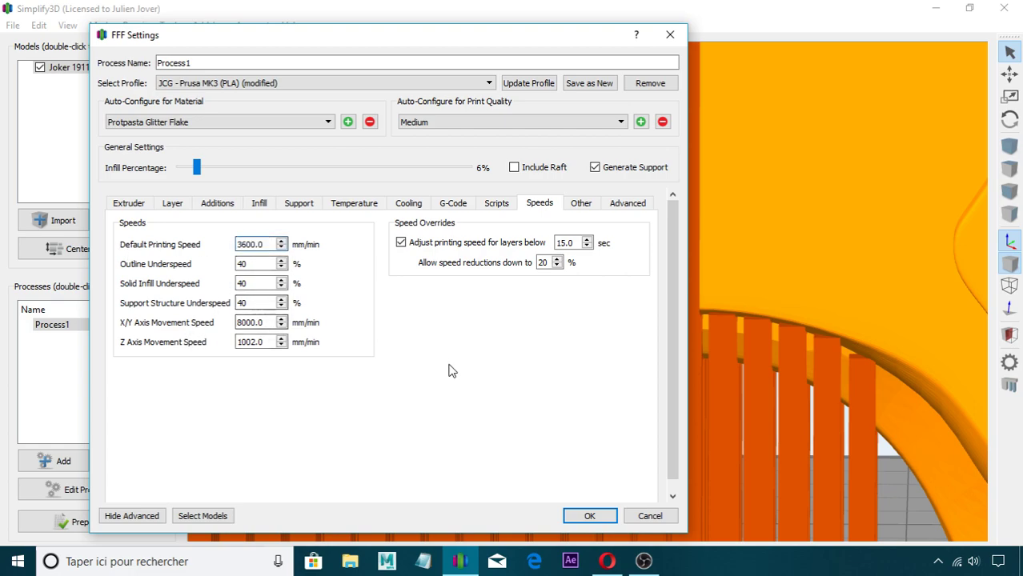
drag(273, 248, 110, 231)
click(356, 278)
drag(269, 239, 45, 253)
text(8000)
click(427, 377)
drag(273, 245, 128, 274)
text(3600)
click(448, 378)
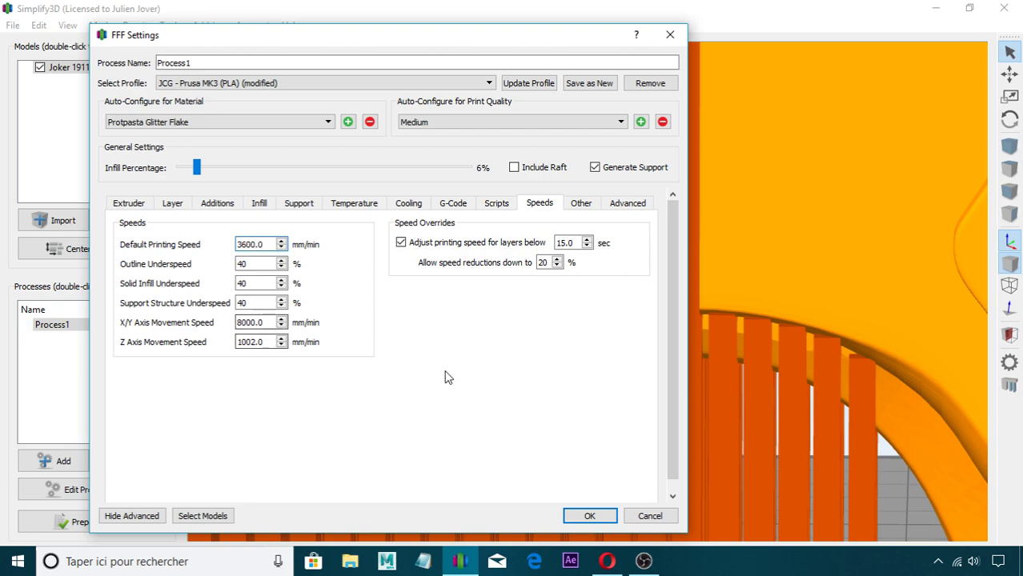
Raise the default printing speed to 8000 mm/min once more, and return it to 3600 mm/min
double_click(272, 246)
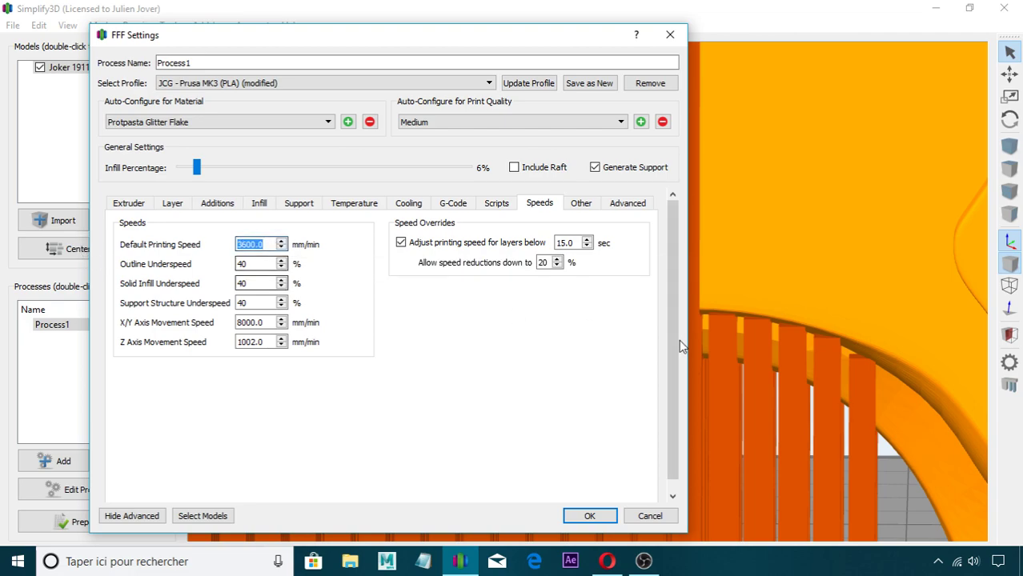
text(800)
click(457, 360)
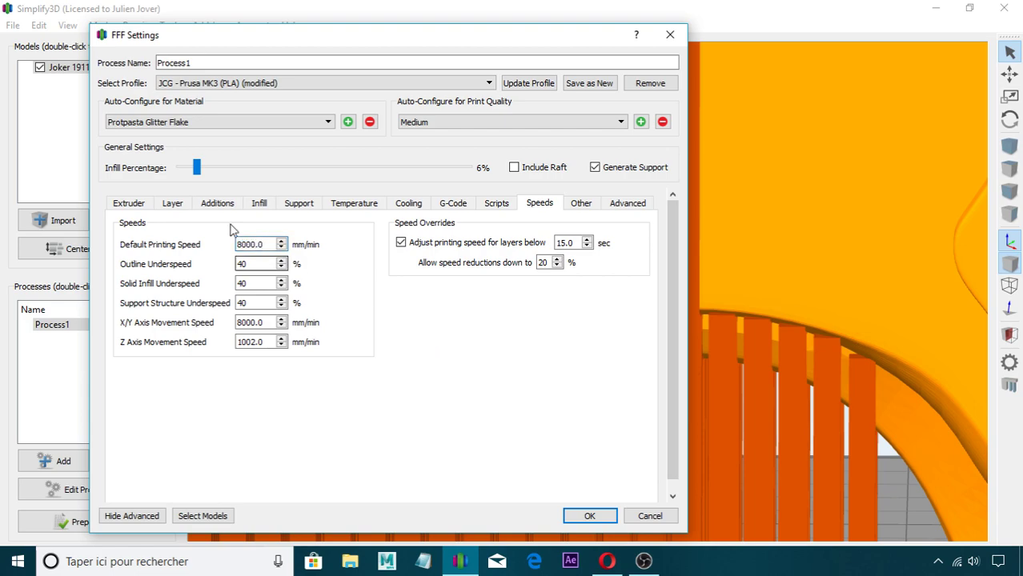
double_click(270, 244)
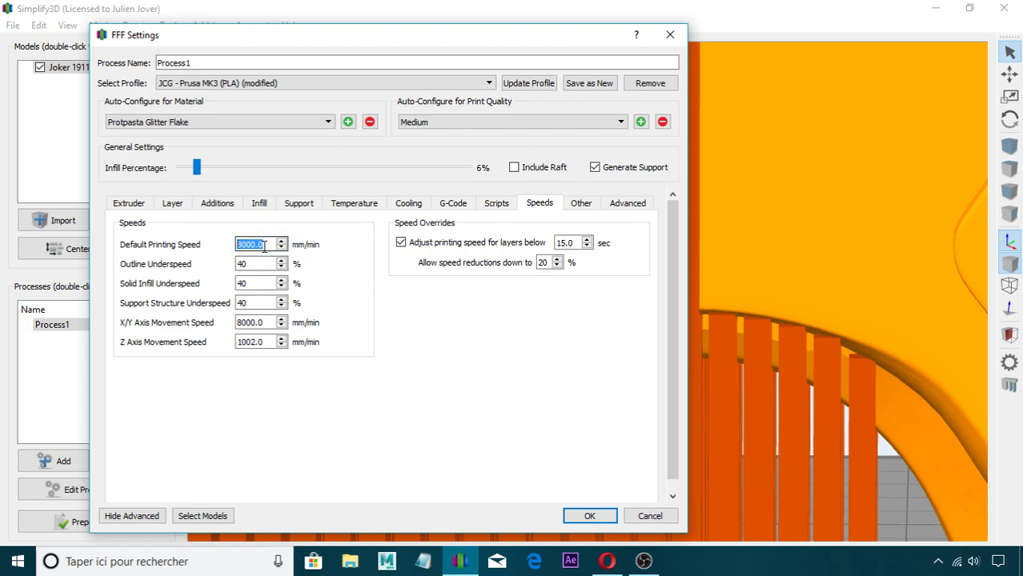
text(3600)
Try slower default printing speeds of 2400 and 1800 mm/min, and restore 3600 mm/min
drag(269, 245, 1, 232)
text(2400)
click(459, 463)
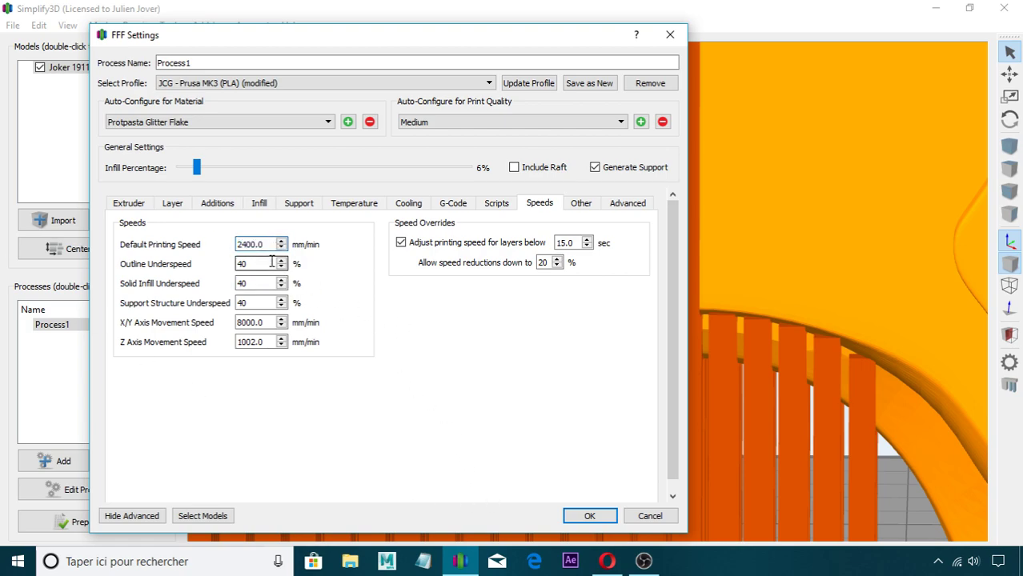
text(1800)
drag(272, 245, 2, 314)
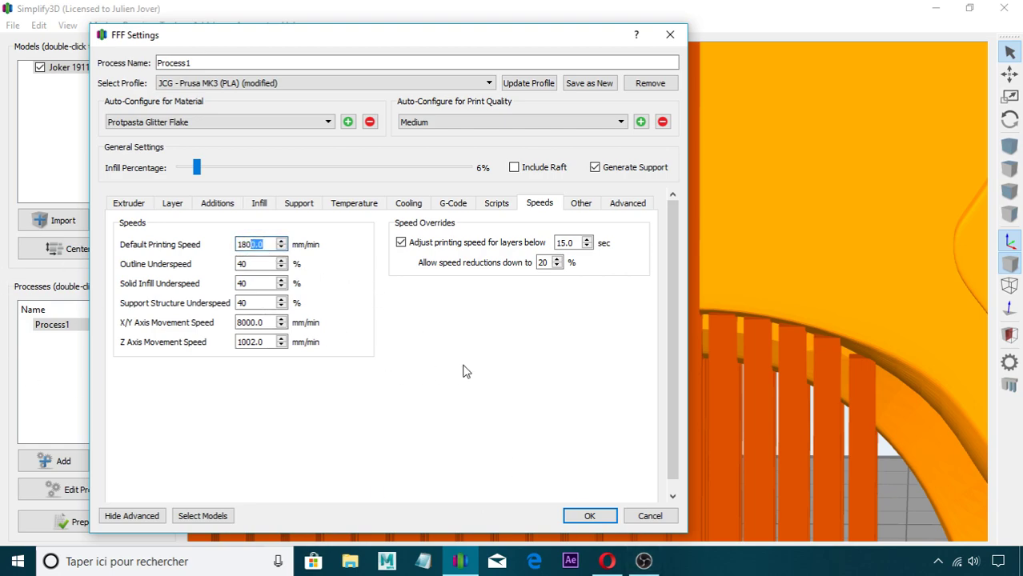
click(267, 250)
text(2400.0)
drag(272, 246, 39, 331)
text(3600.0)
Review the bridging, filament and tool change retraction settings, and open the advanced process settings
click(578, 203)
click(538, 203)
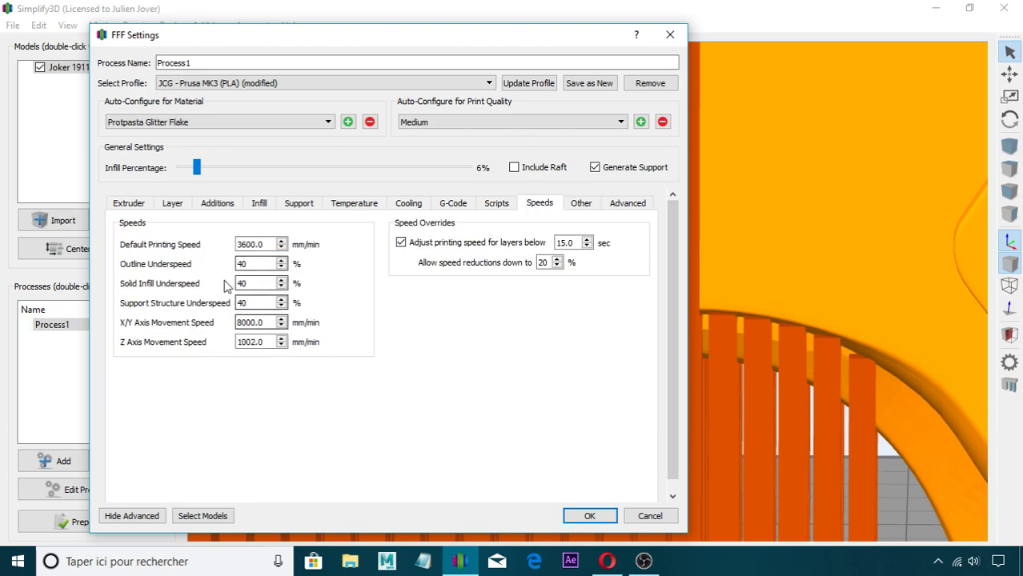
click(579, 203)
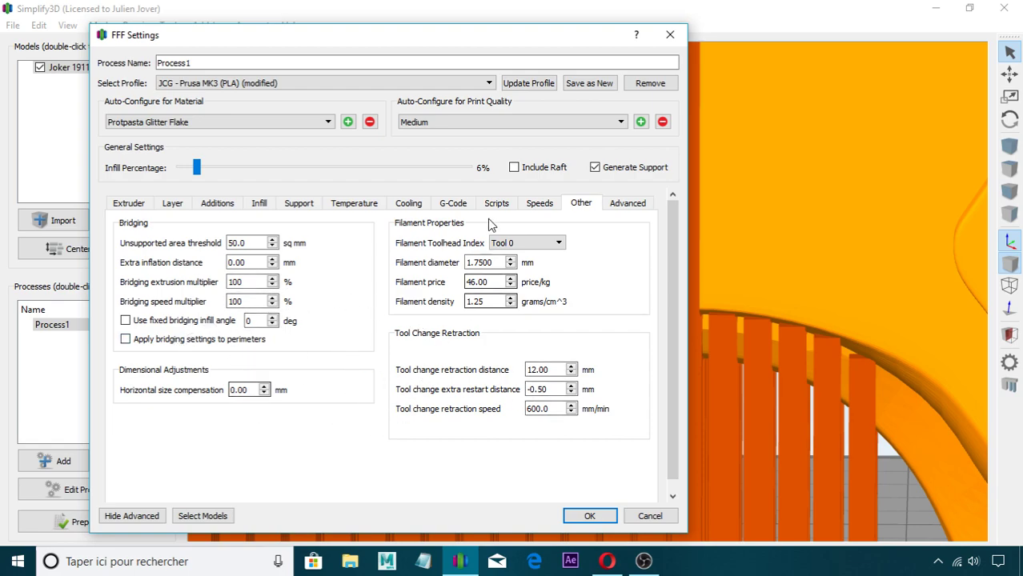
click(628, 203)
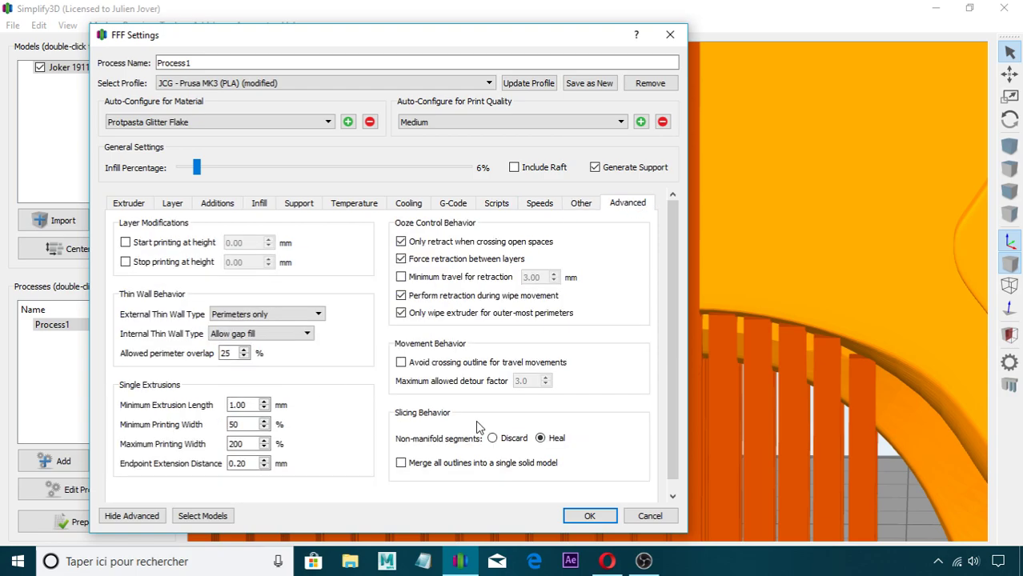
Examine the advanced ooze control options, checking back on the primary extruder's retraction settings
click(400, 258)
click(401, 313)
click(400, 313)
click(165, 205)
click(127, 205)
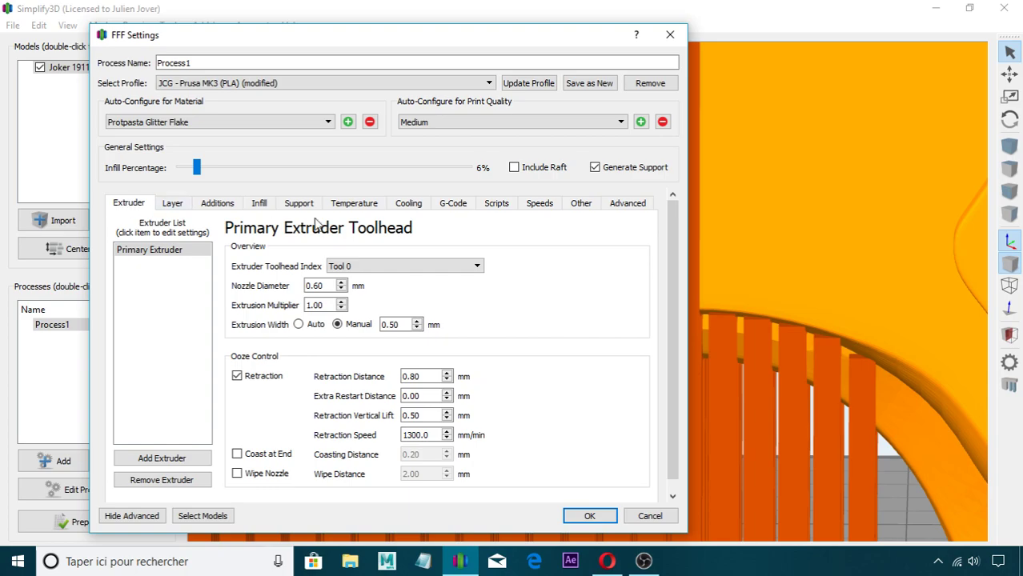
click(578, 205)
click(621, 205)
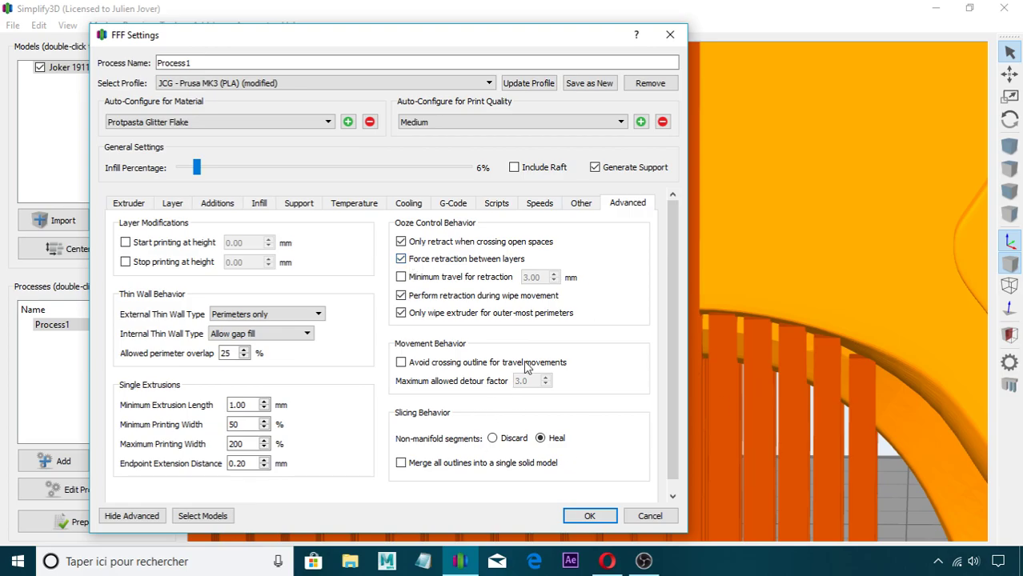
Look up the Stringing or Oozing example on the browser's print quality troubleshooting page and compare it with the ooze control options
click(610, 564)
click(609, 564)
click(609, 564)
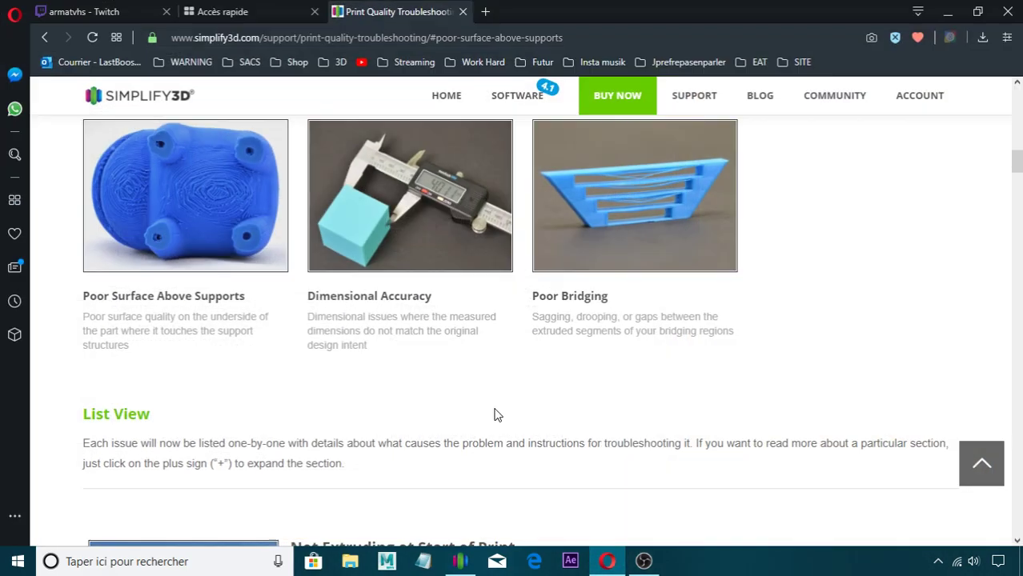
scroll(494, 414, up, 15)
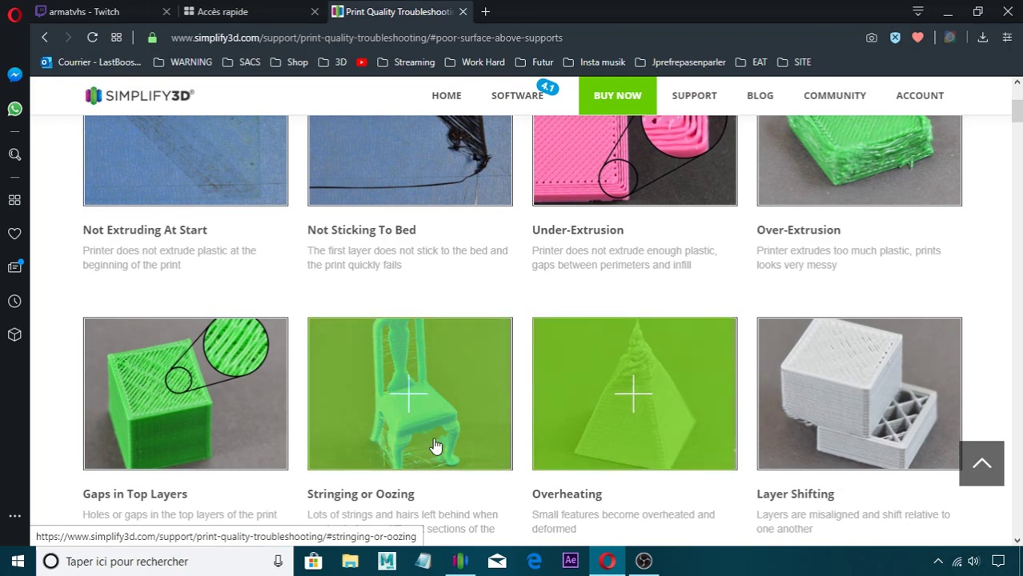
click(606, 561)
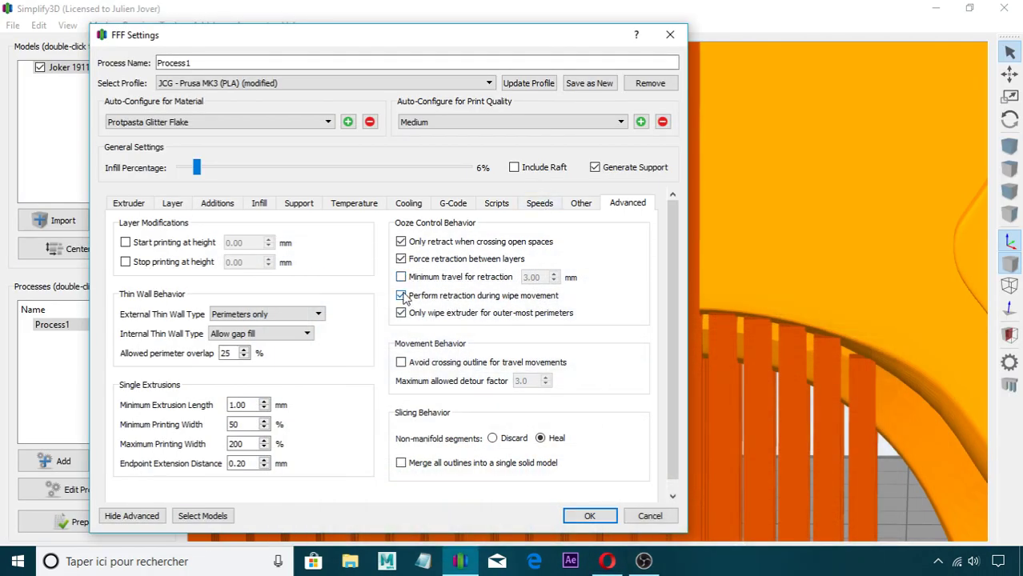
click(401, 296)
click(401, 243)
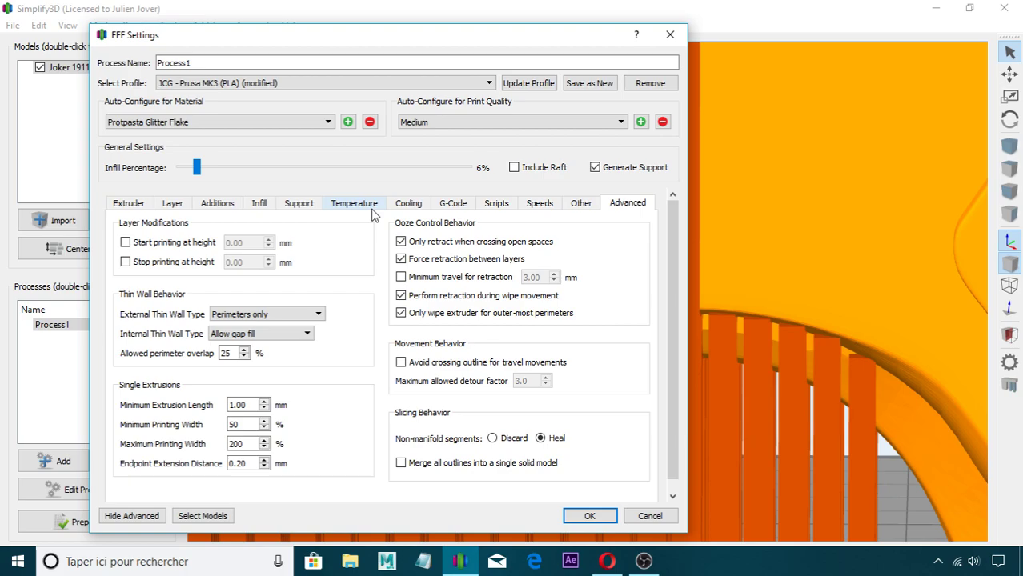
click(607, 561)
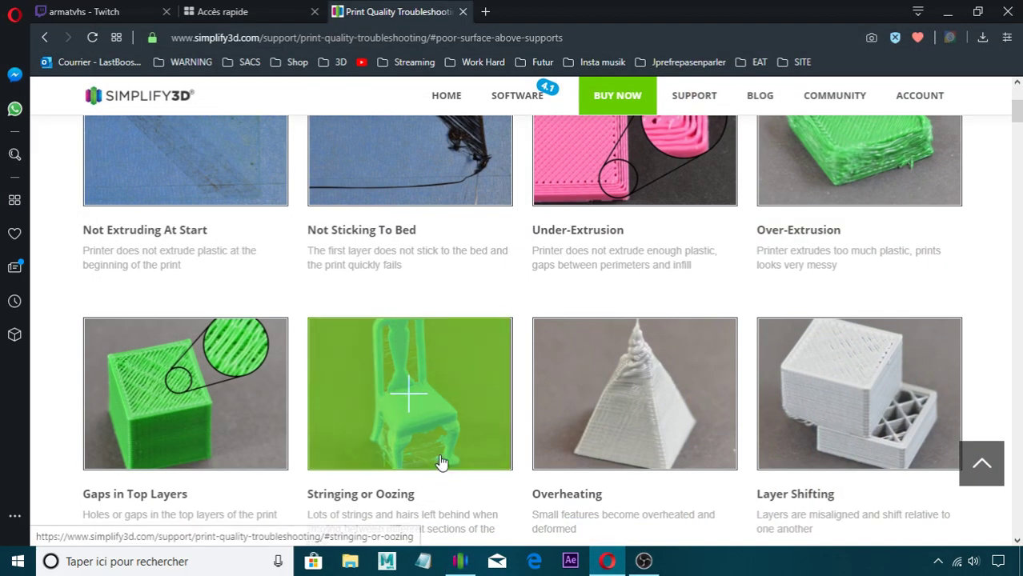
click(607, 561)
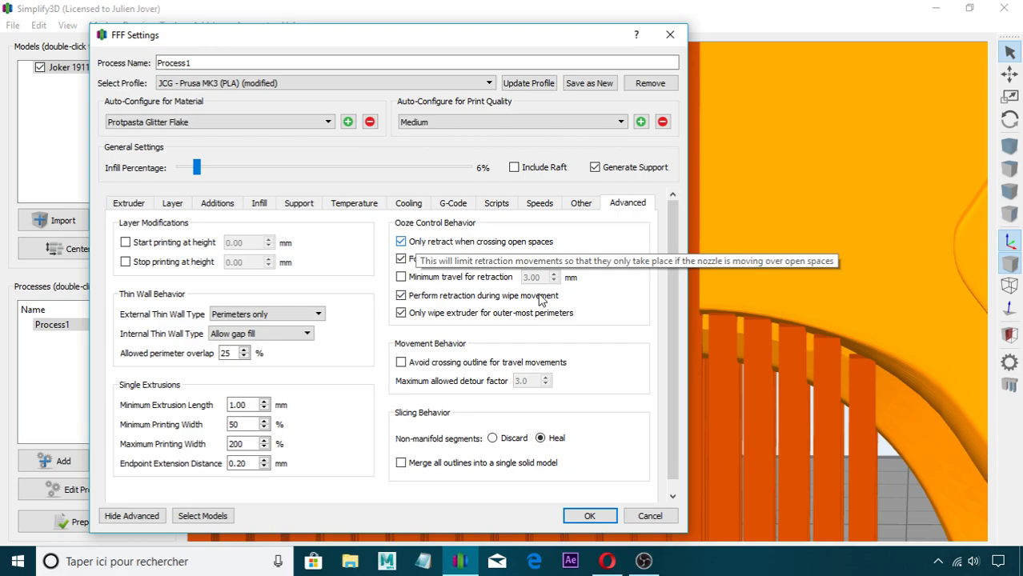
click(608, 561)
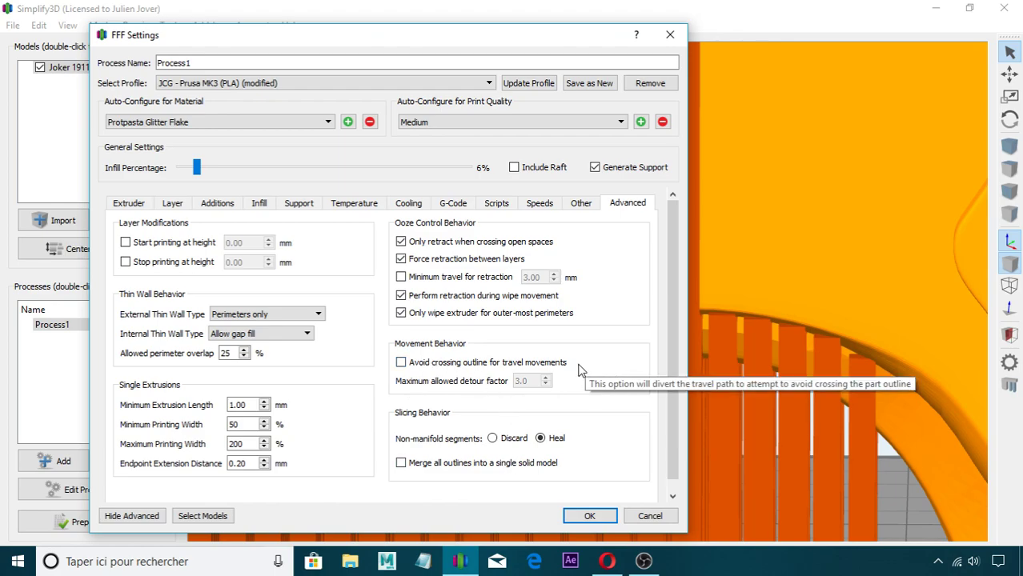
Enable avoiding outline crossings for travel movements, and disable the option again
click(408, 362)
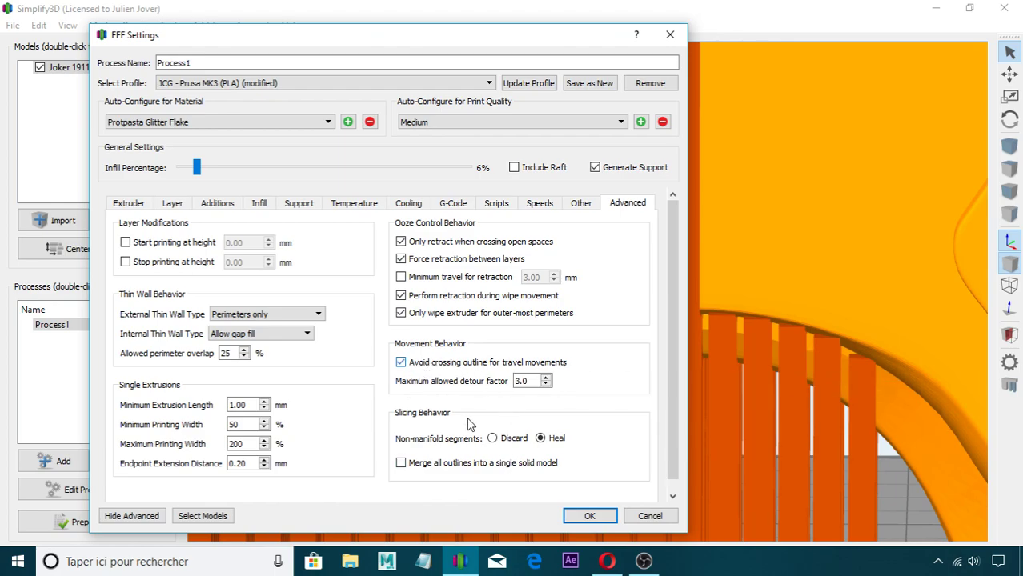
click(450, 364)
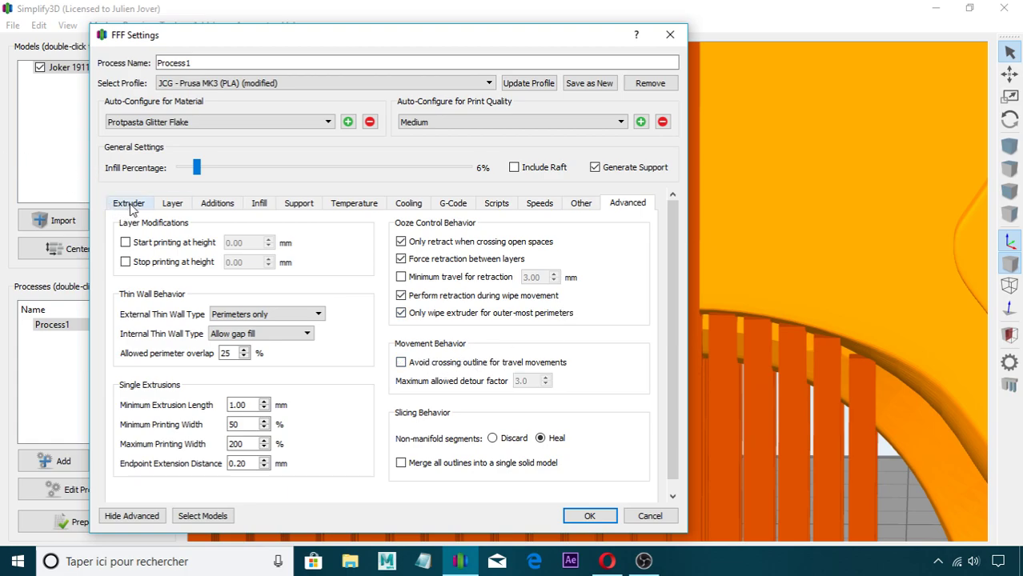
click(401, 363)
click(402, 362)
Recheck the speed, support and infill settings, with a look at the recording status in OBS
click(584, 210)
click(551, 205)
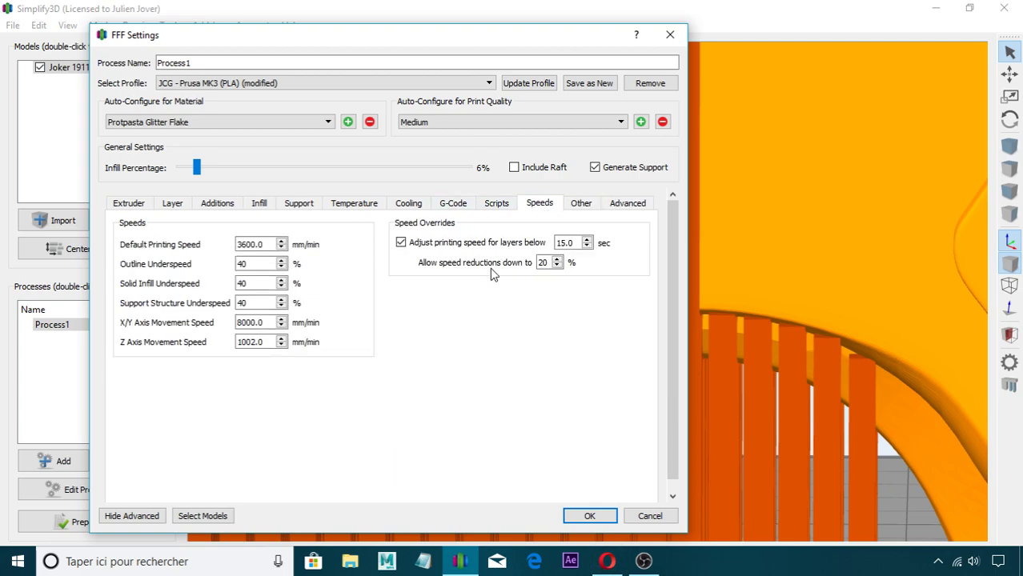
click(643, 561)
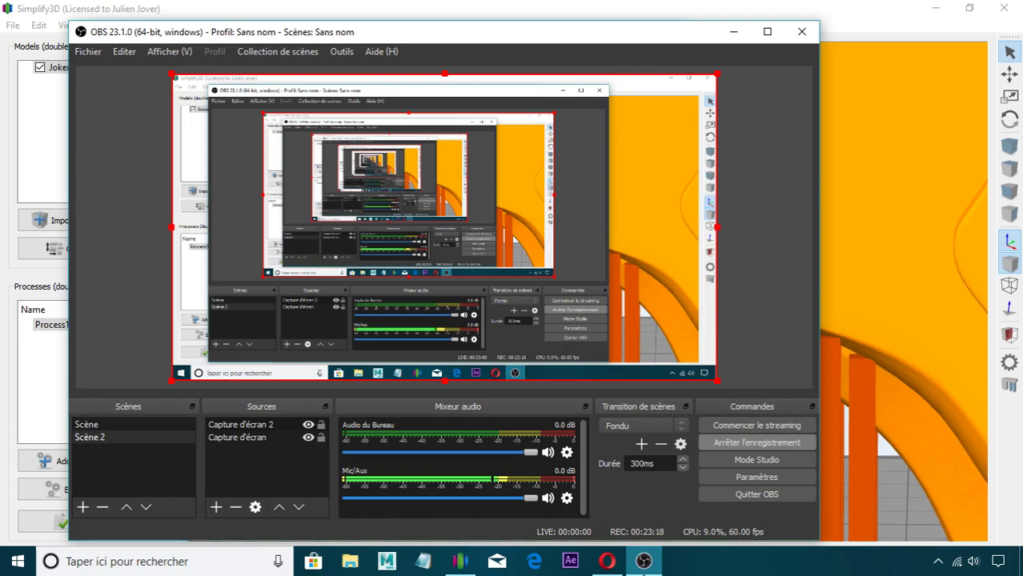
click(644, 565)
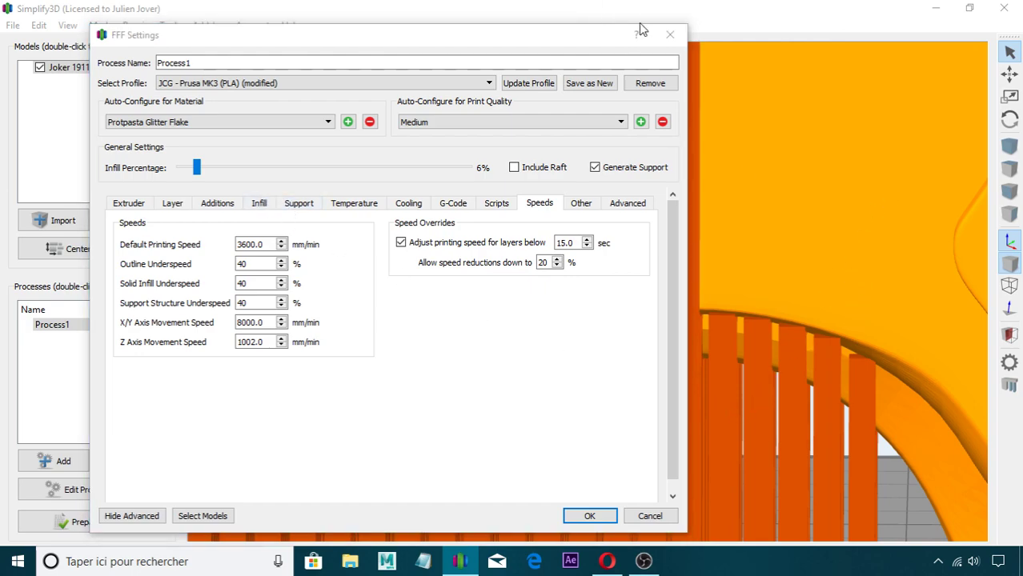
click(309, 207)
click(258, 203)
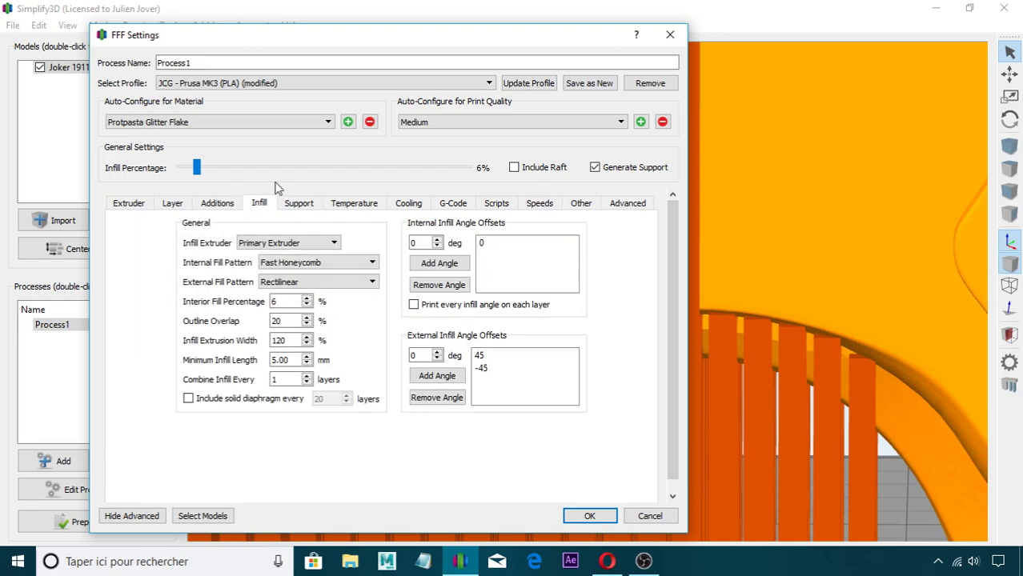
Accept the process settings and inspect the supported Joker 1911 model on the print bed
click(589, 516)
scroll(445, 374, down, 10)
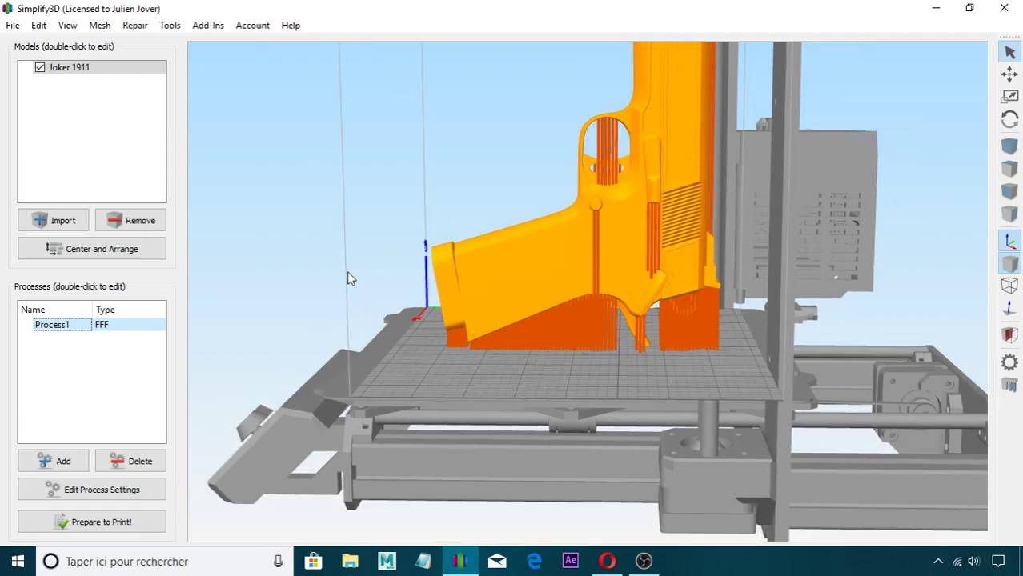
drag(347, 271, 612, 372)
Reopen Process1's settings and review the cooling, temperature, support, infill, layer, extruder and advanced settings
click(90, 490)
click(496, 203)
click(396, 205)
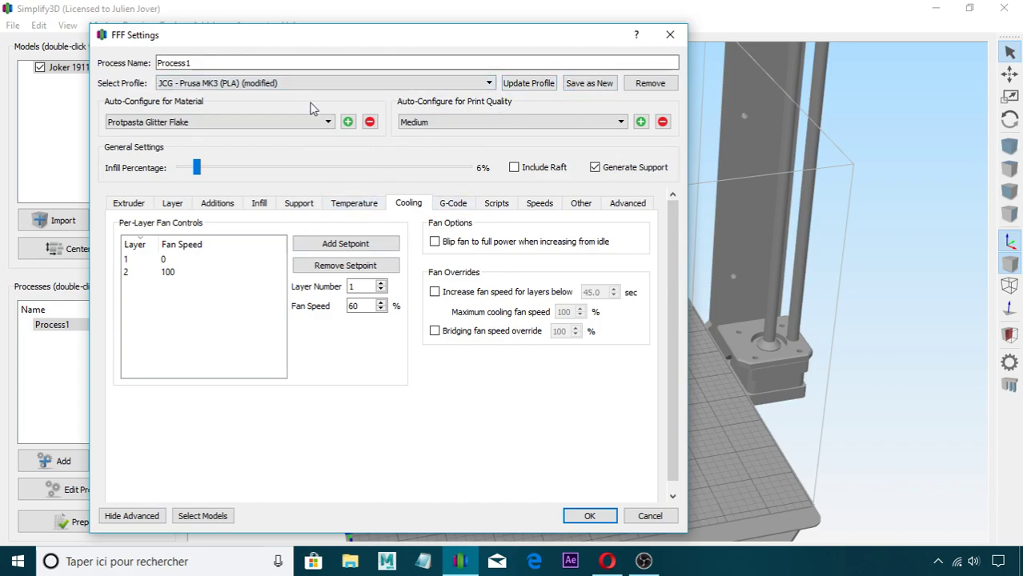
click(354, 204)
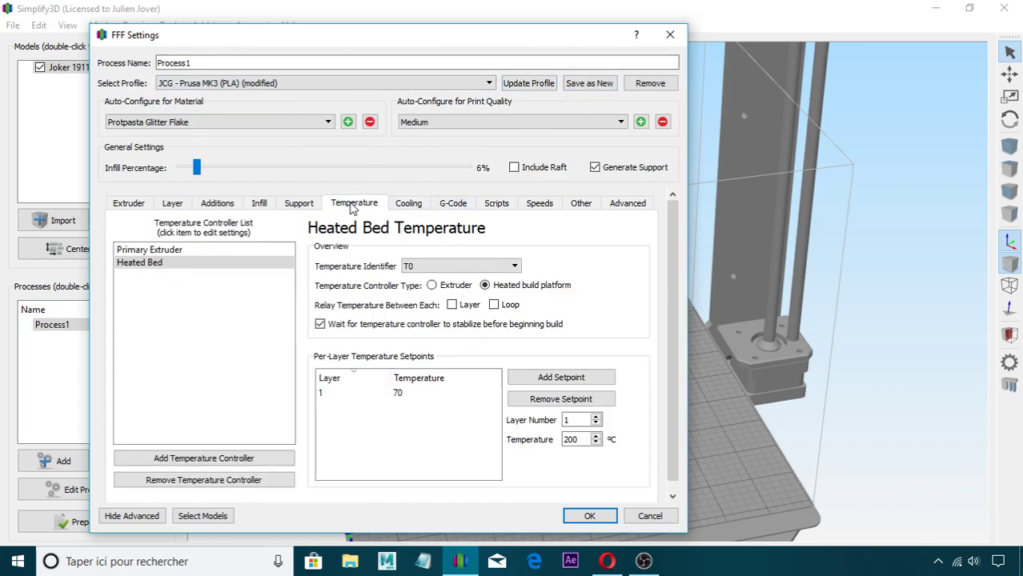
click(298, 205)
click(259, 203)
click(645, 558)
click(644, 558)
click(217, 203)
click(167, 205)
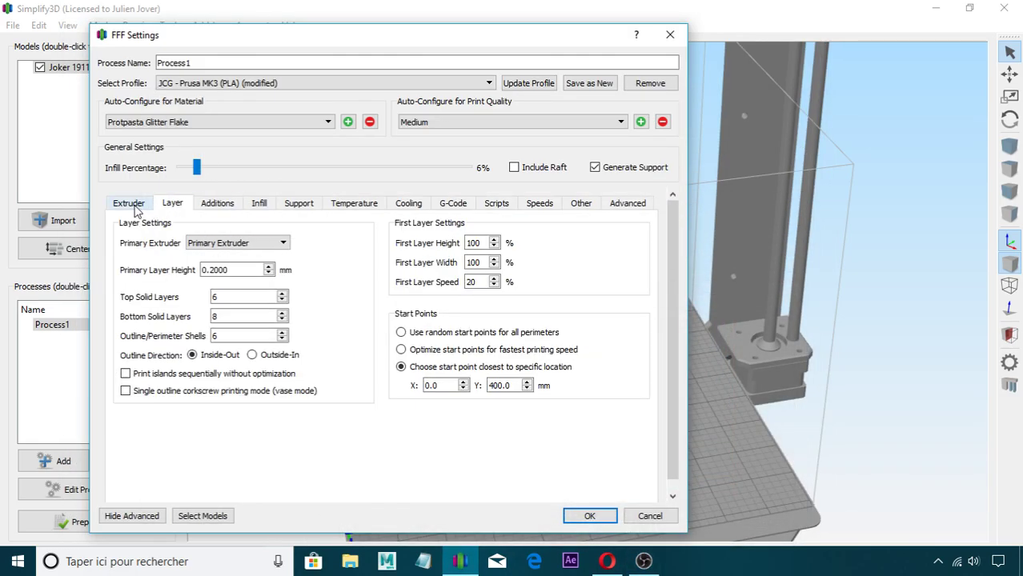
click(131, 204)
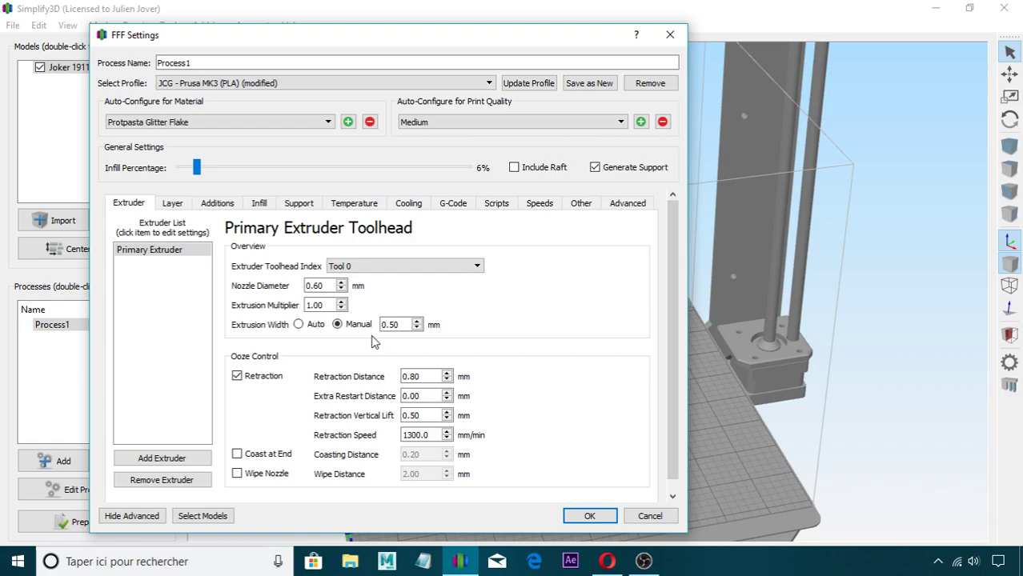
click(642, 205)
click(134, 206)
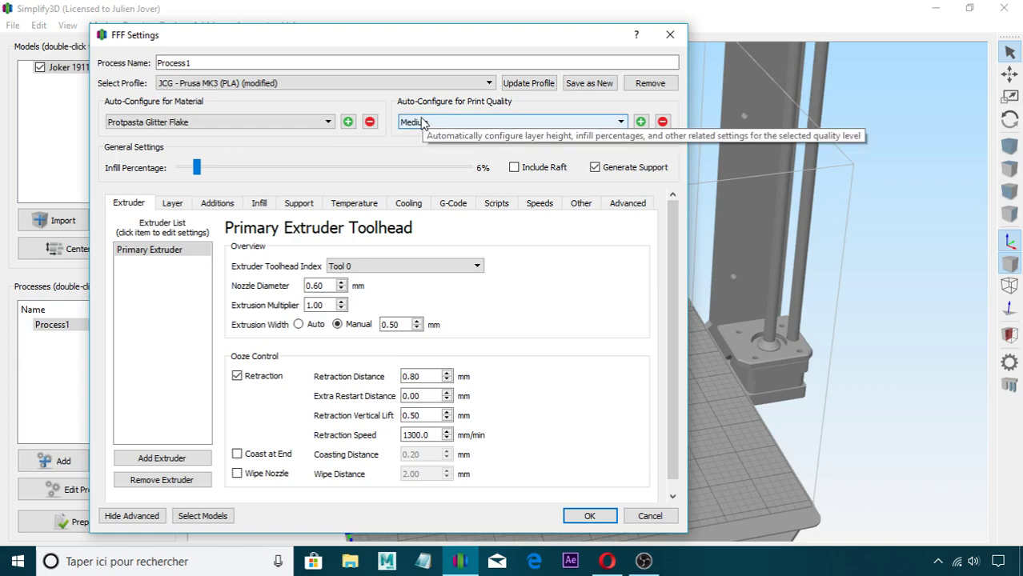
Check the print quality presets and review Process1's layer, support, infill and extruder settings
click(487, 122)
click(487, 122)
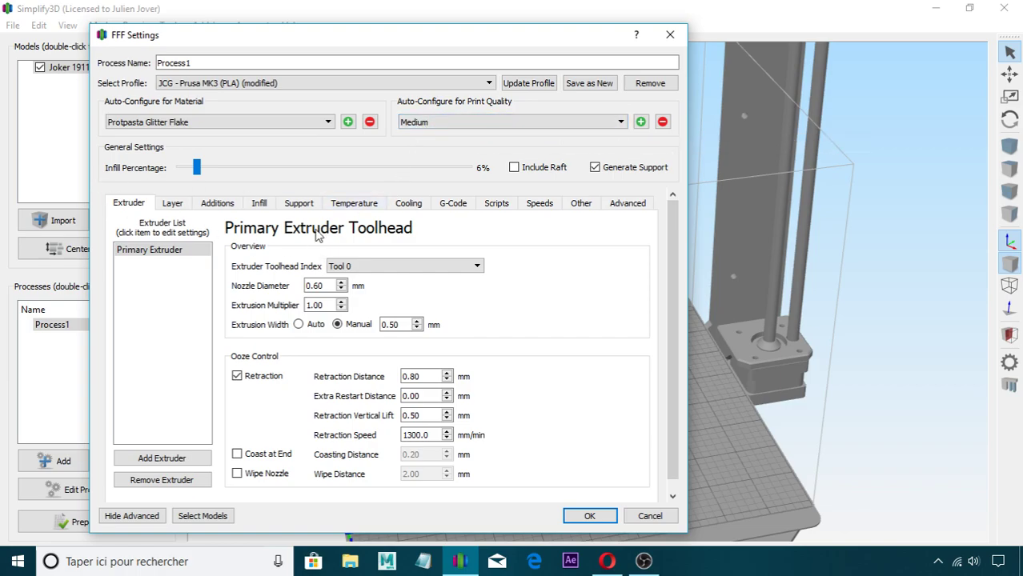
click(172, 205)
click(143, 205)
click(176, 203)
click(142, 205)
click(299, 205)
click(259, 205)
click(175, 205)
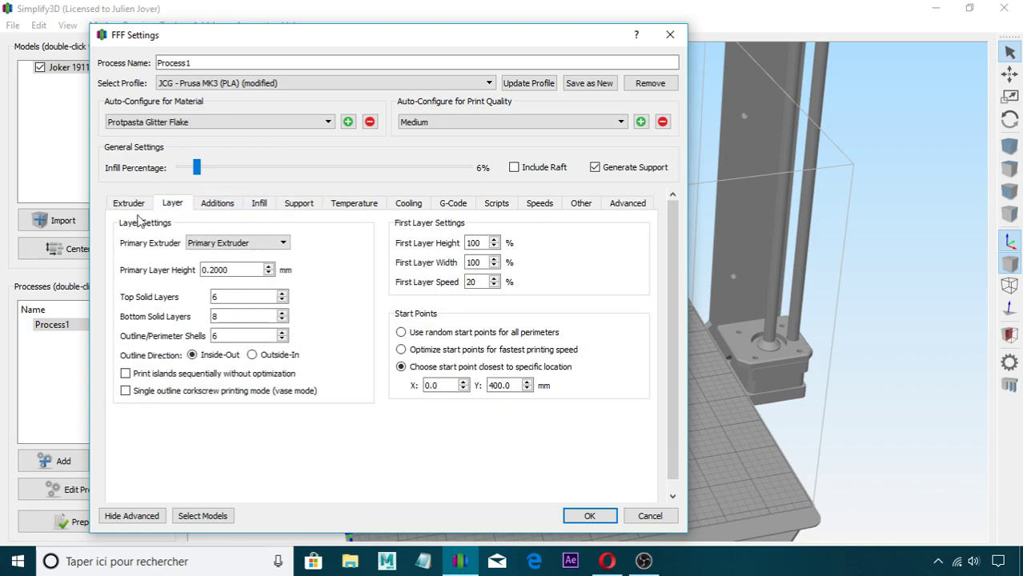
click(122, 205)
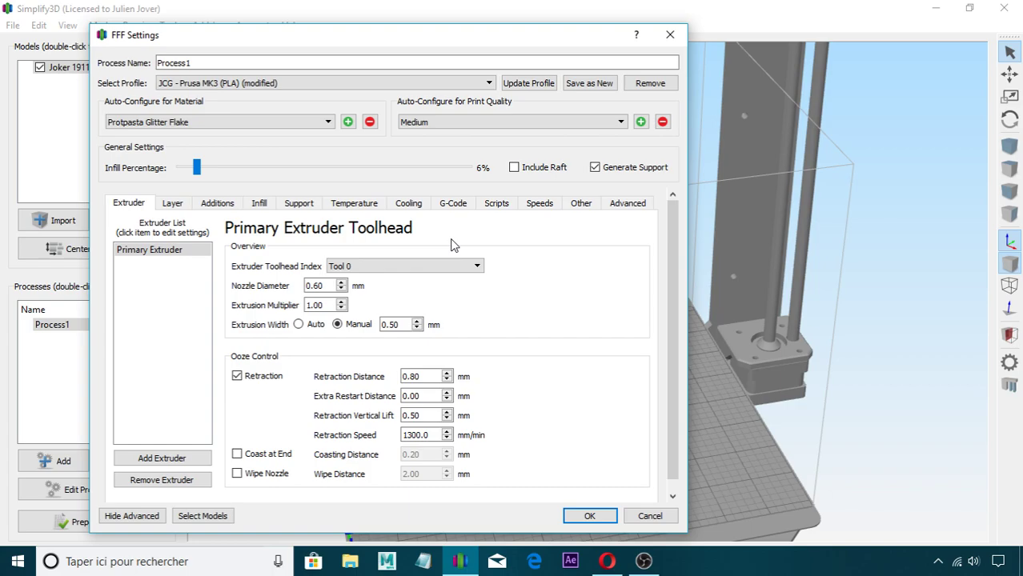
Close the process settings without accepting them and inspect the Joker 1911 model on the print bed from several angles
click(670, 34)
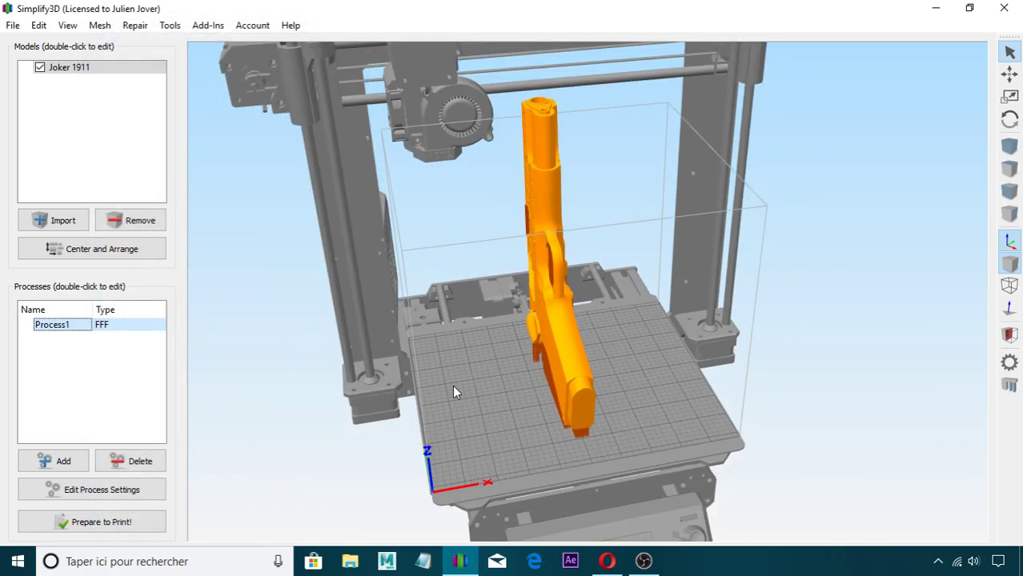
drag(453, 388, 519, 120)
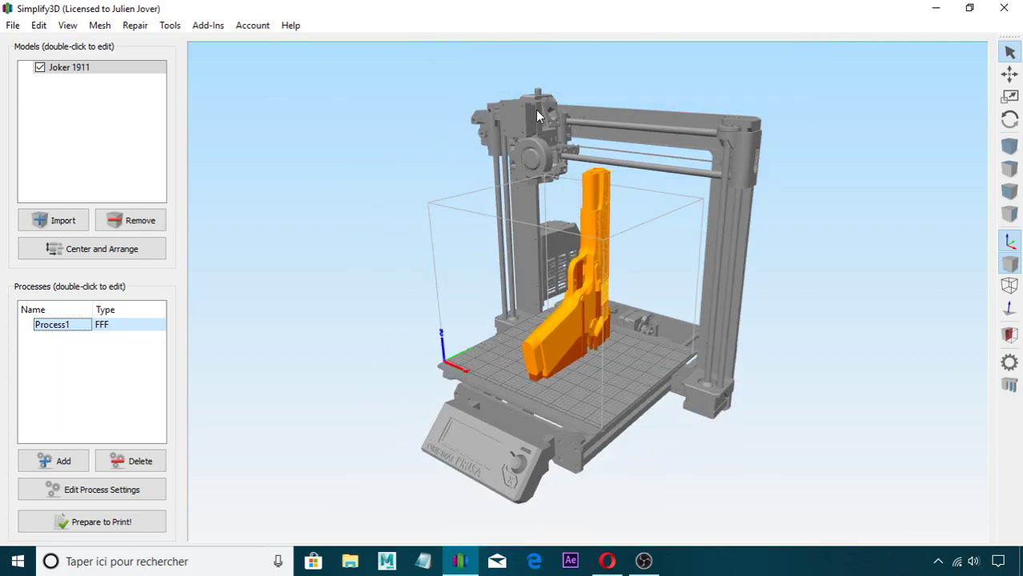
drag(529, 206, 767, 398)
scroll(673, 397, up, 3)
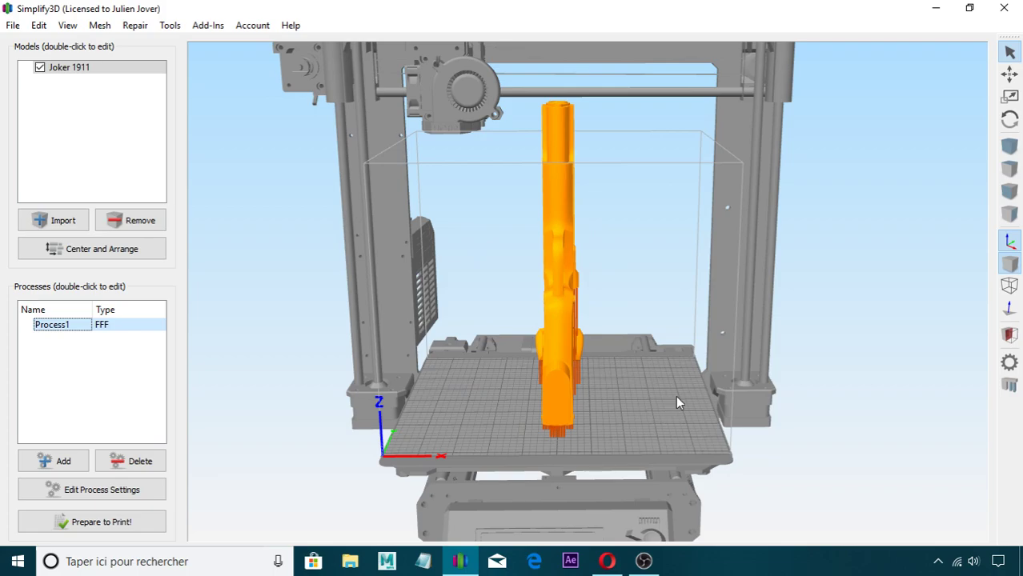